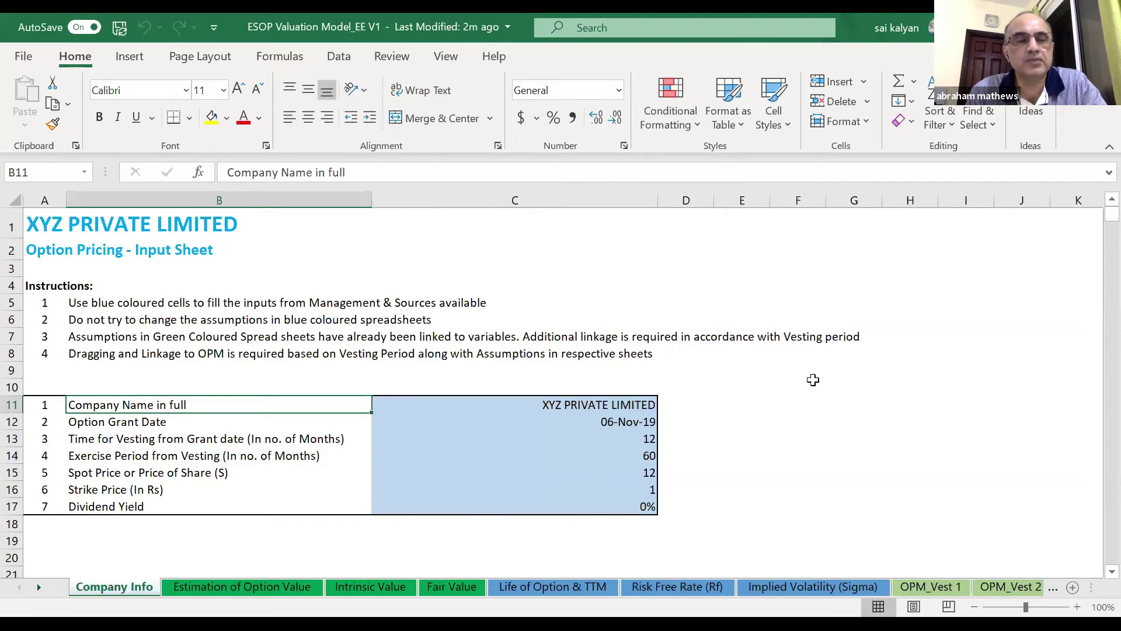
# Step: Review the option grant date on the Company Info sheet and the vesting and maturity tables on the Life of Option & TTM sheet
pyautogui.click(781, 386)
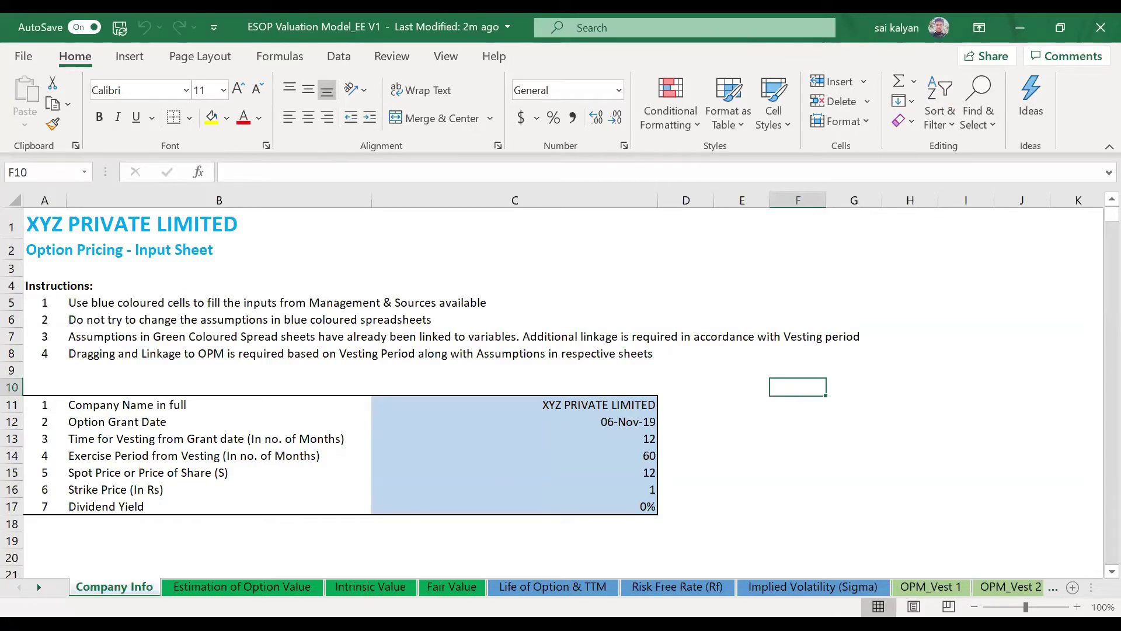
pyautogui.click(524, 421)
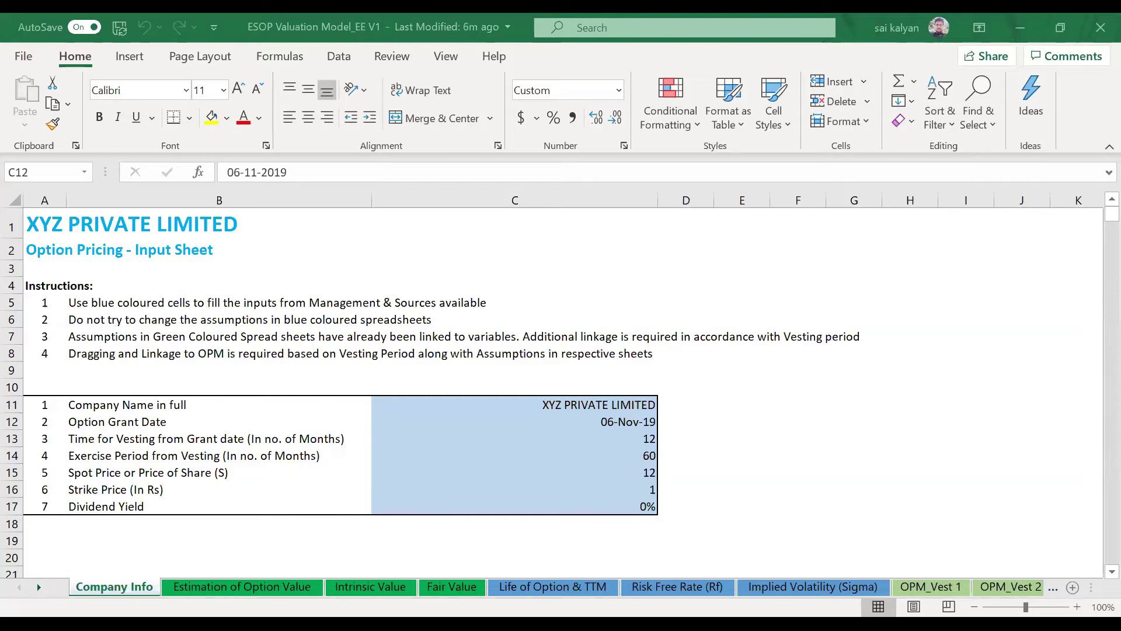
pyautogui.click(543, 585)
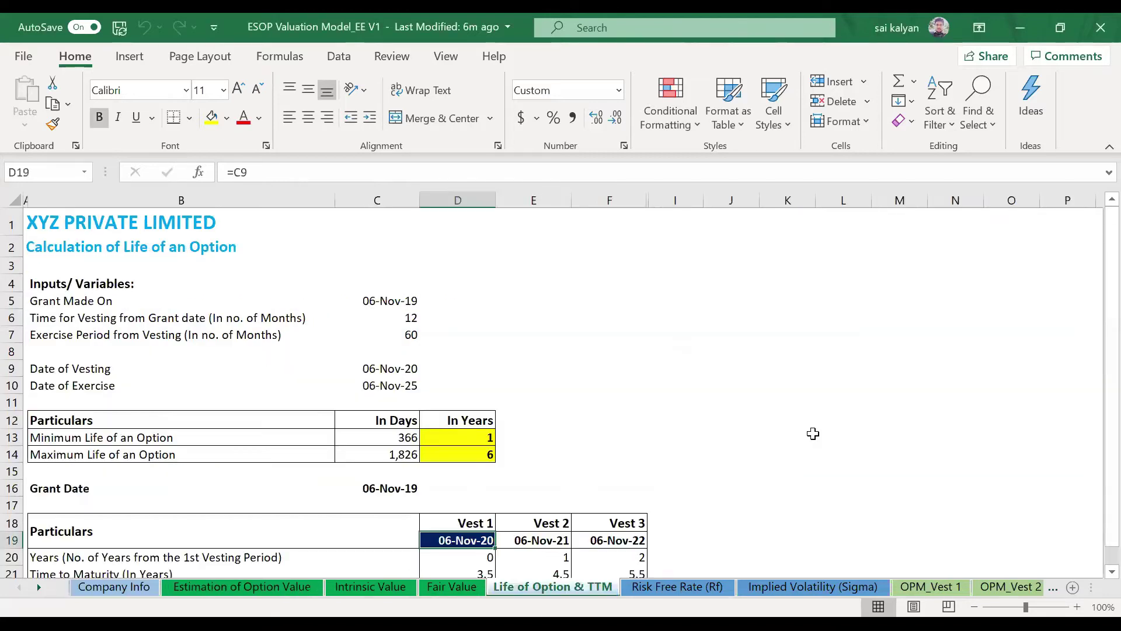
pyautogui.scroll(-1, 813, 434)
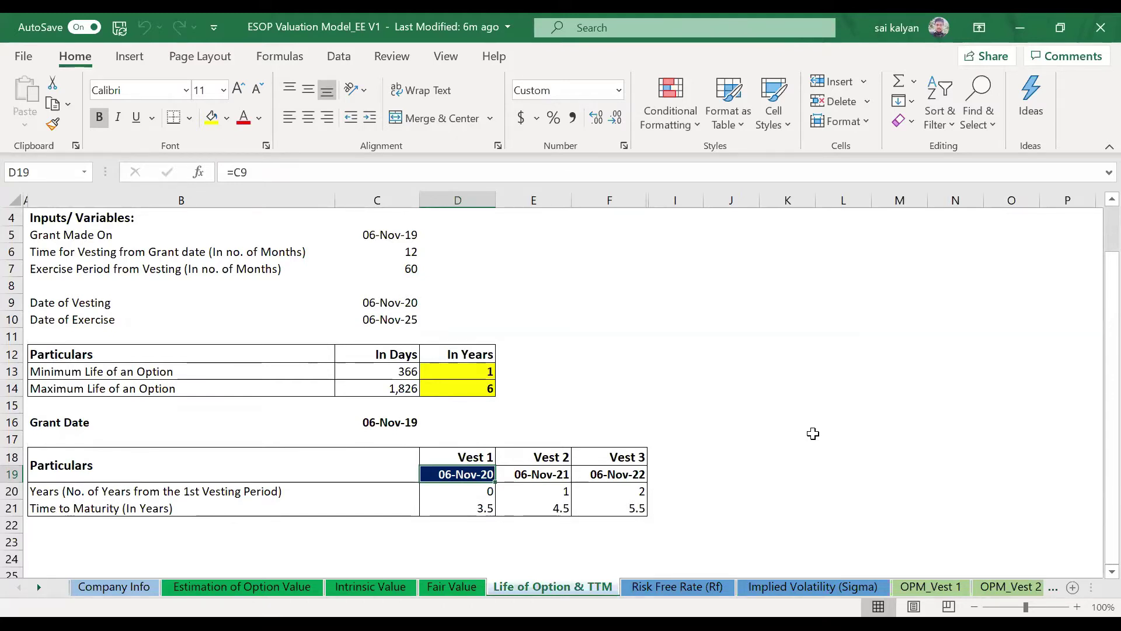
pyautogui.click(813, 437)
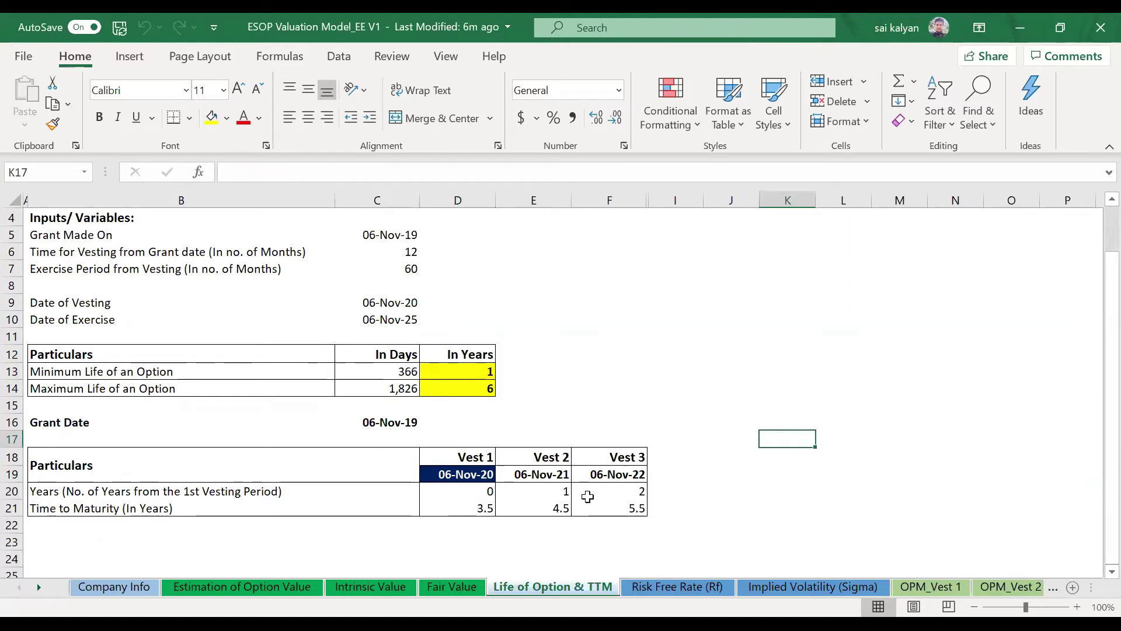
# Step: Look over the OPM_Vest 1 pricing model, and examine the Vest 1 column and its number of options on the Estimation of Option Value sheet
pyautogui.click(38, 587)
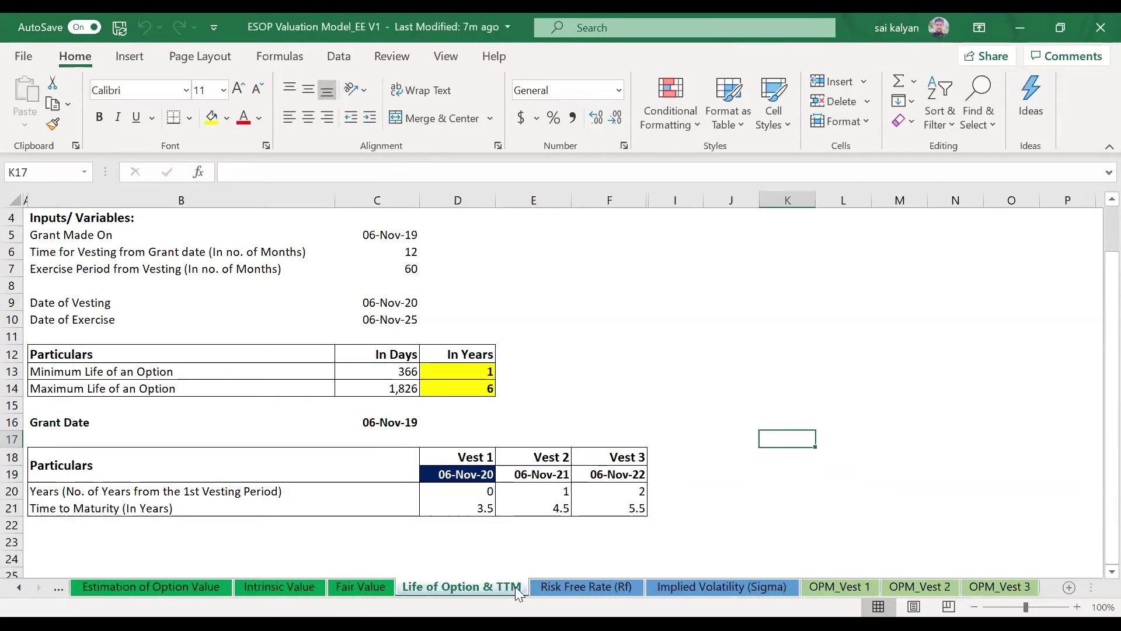
pyautogui.click(869, 590)
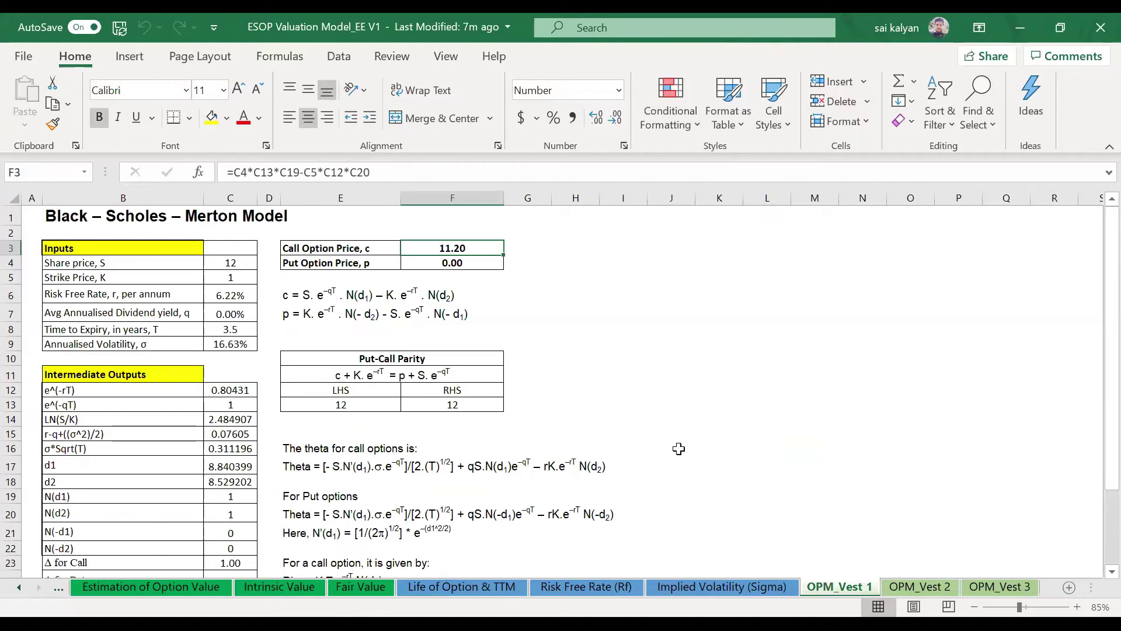
pyautogui.click(117, 588)
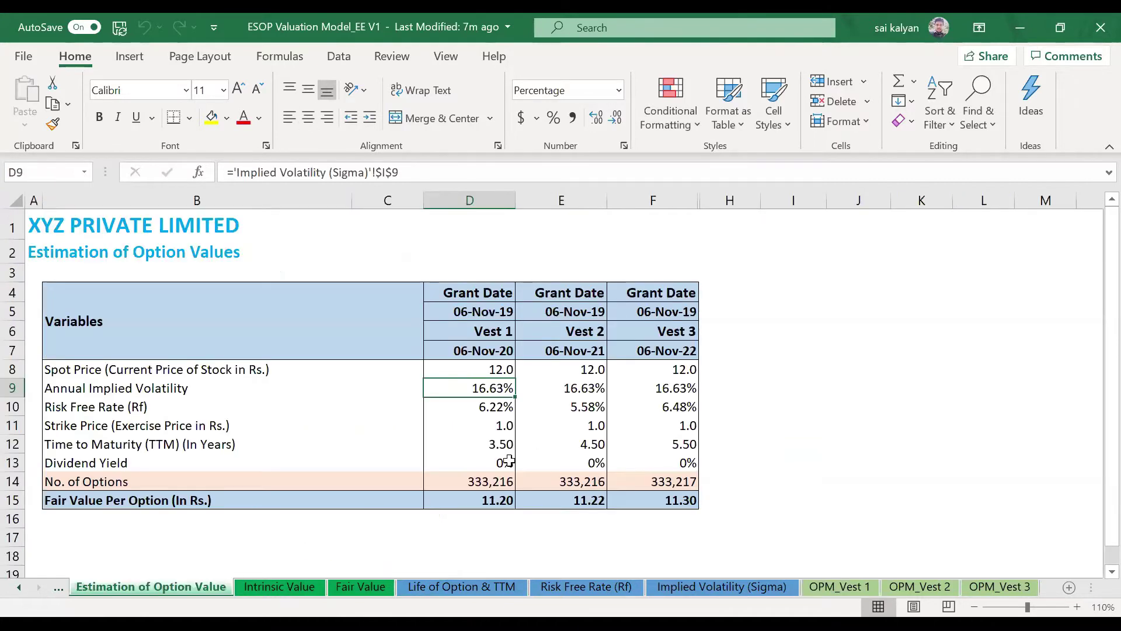
pyautogui.click(498, 479)
pyautogui.click(469, 201)
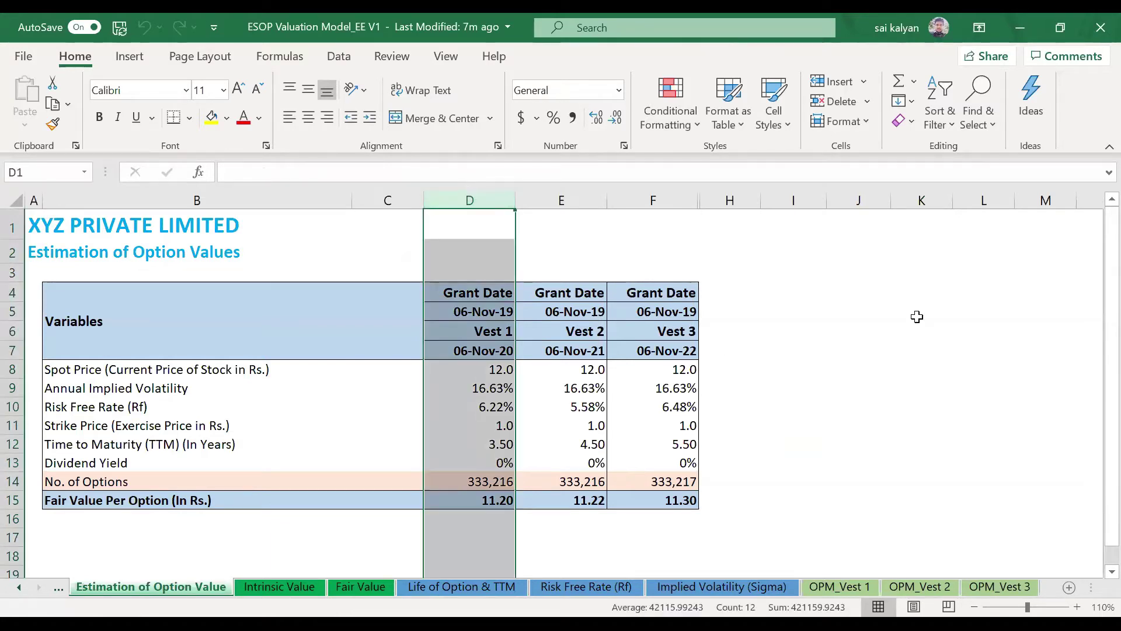
pyautogui.click(471, 478)
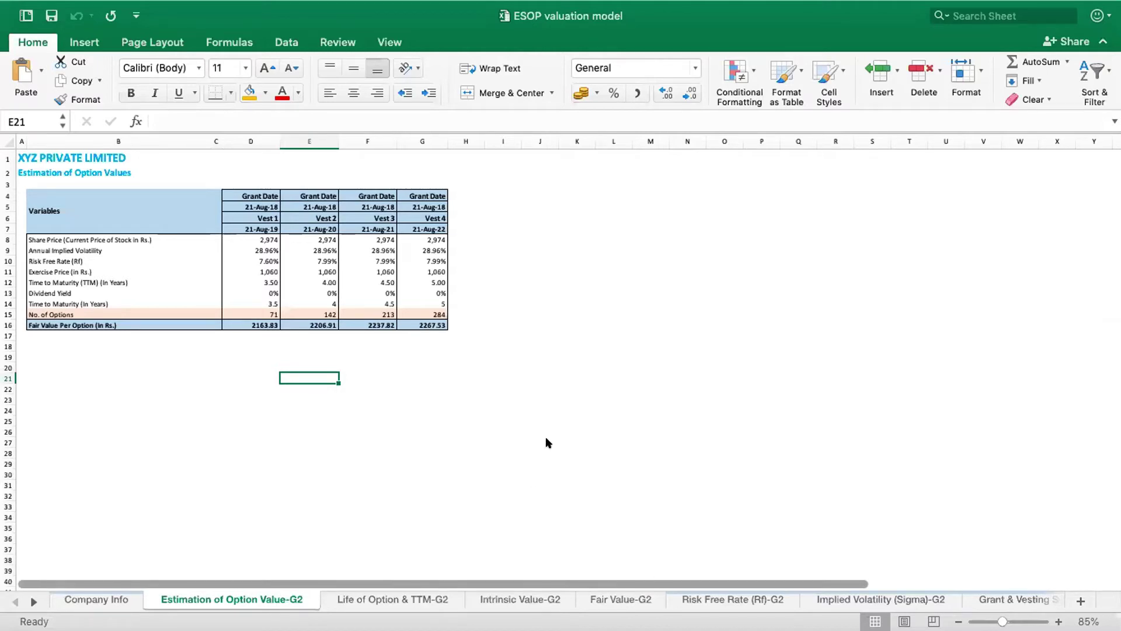
# Step: Display the grant, compensation cost and amortisation table on the Intrinsic Value-G2 sheet of the ESOP valuation model workbook
pyautogui.hotkey('ctrl', 'pagedown')
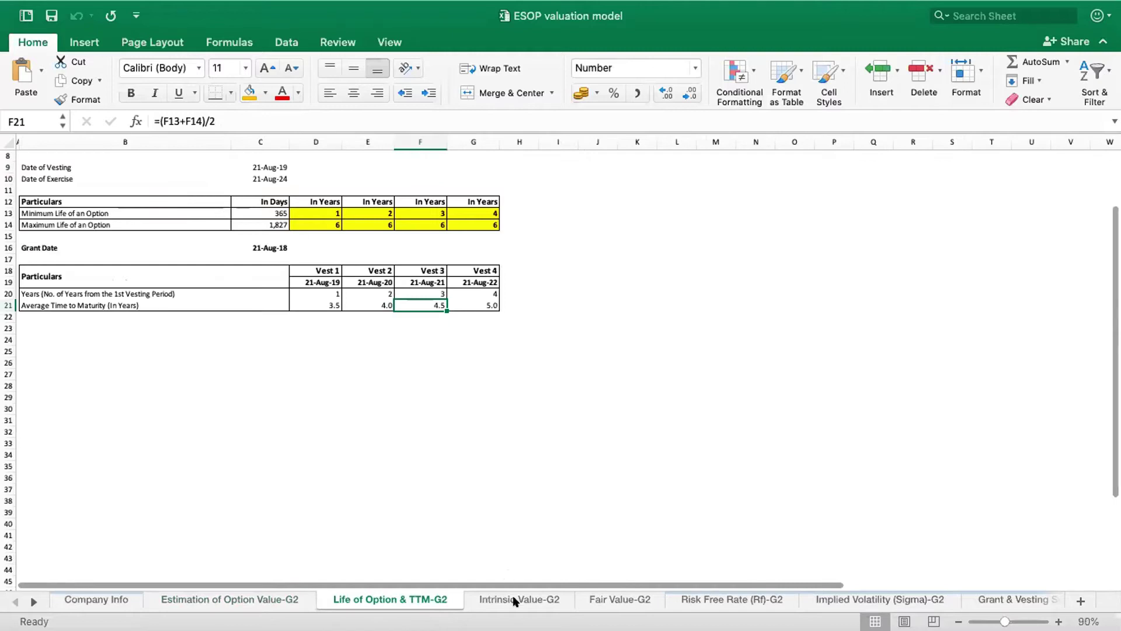
pyautogui.click(515, 599)
pyautogui.scroll(5, 406, 314)
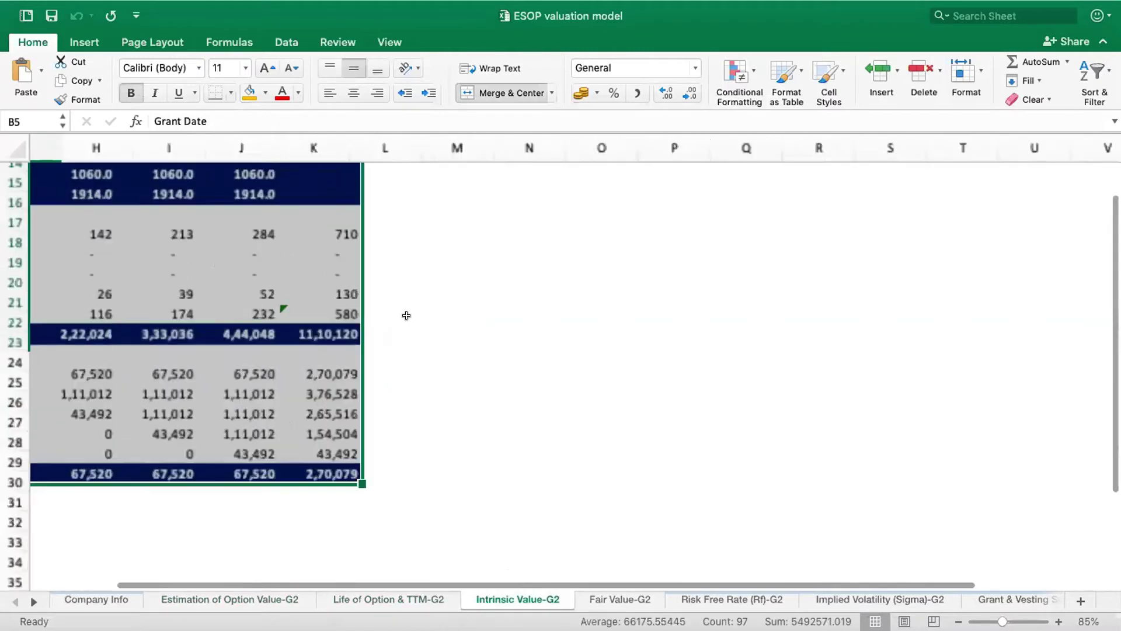
pyautogui.hscroll(-5, 406, 315)
pyautogui.scroll(5, 409, 320)
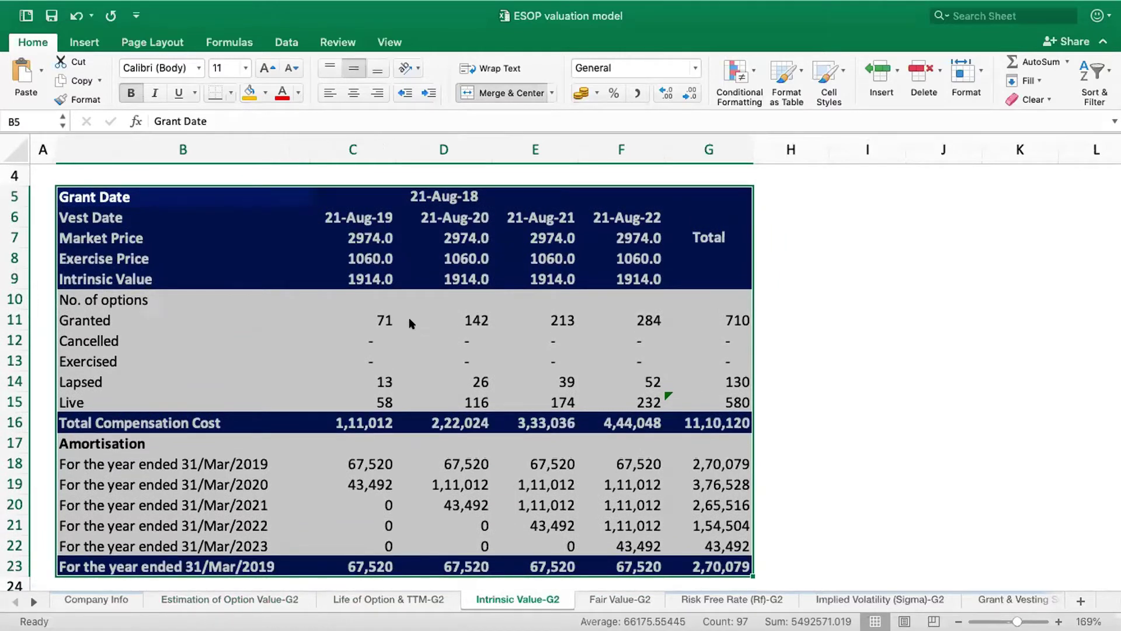
# Step: Examine the grant date and the vest dates across the four vesting columns of the intrinsic value table
pyautogui.click(354, 209)
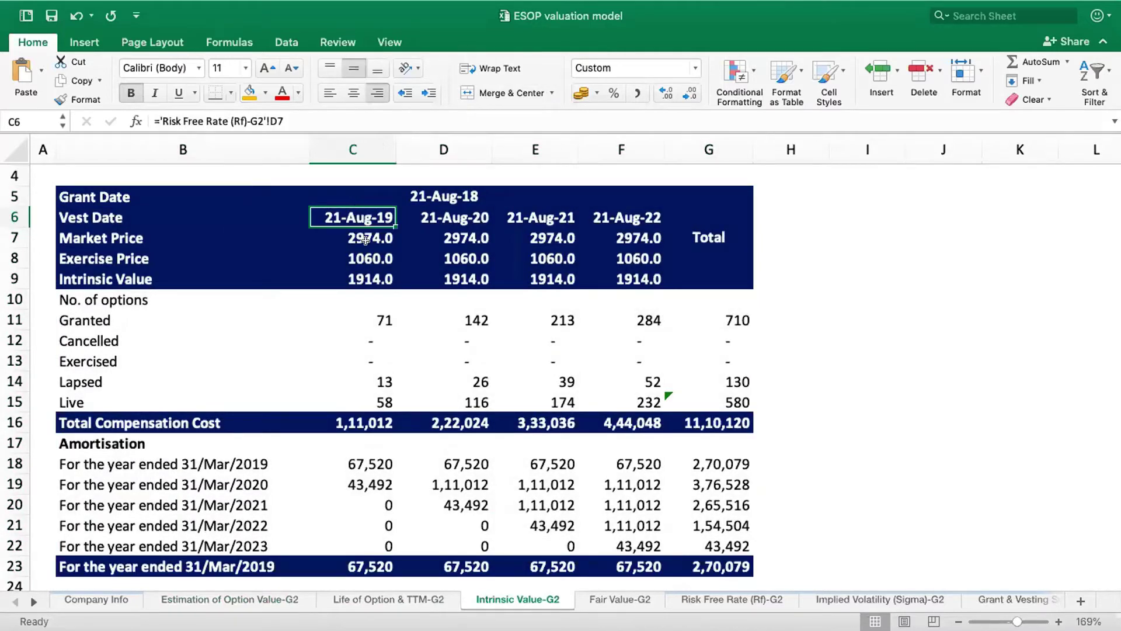
pyautogui.click(437, 196)
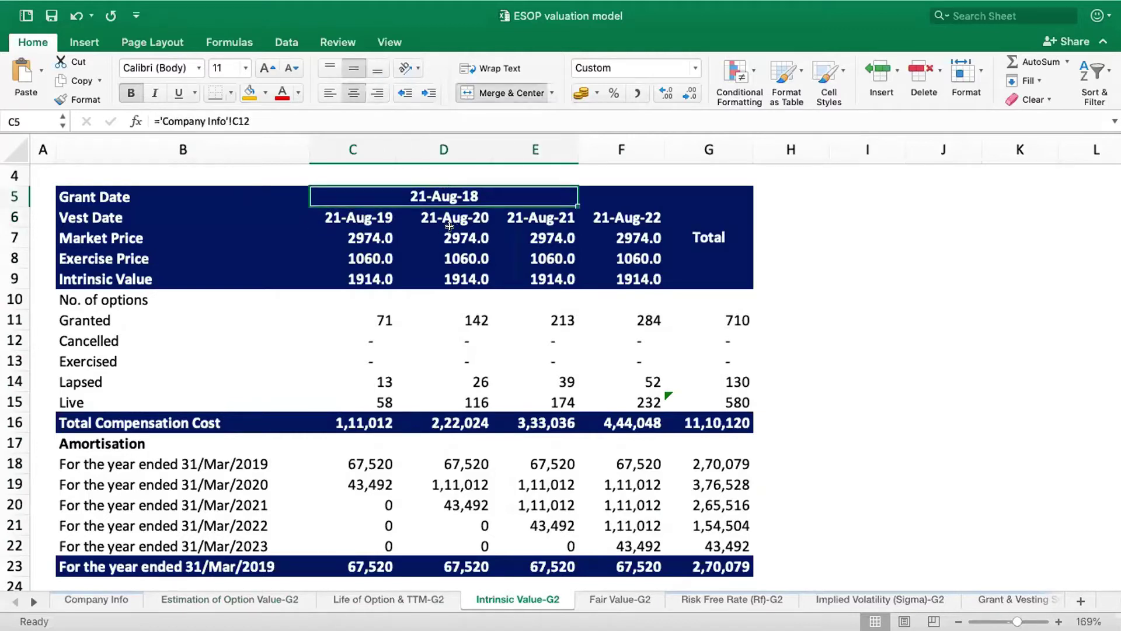
pyautogui.click(359, 215)
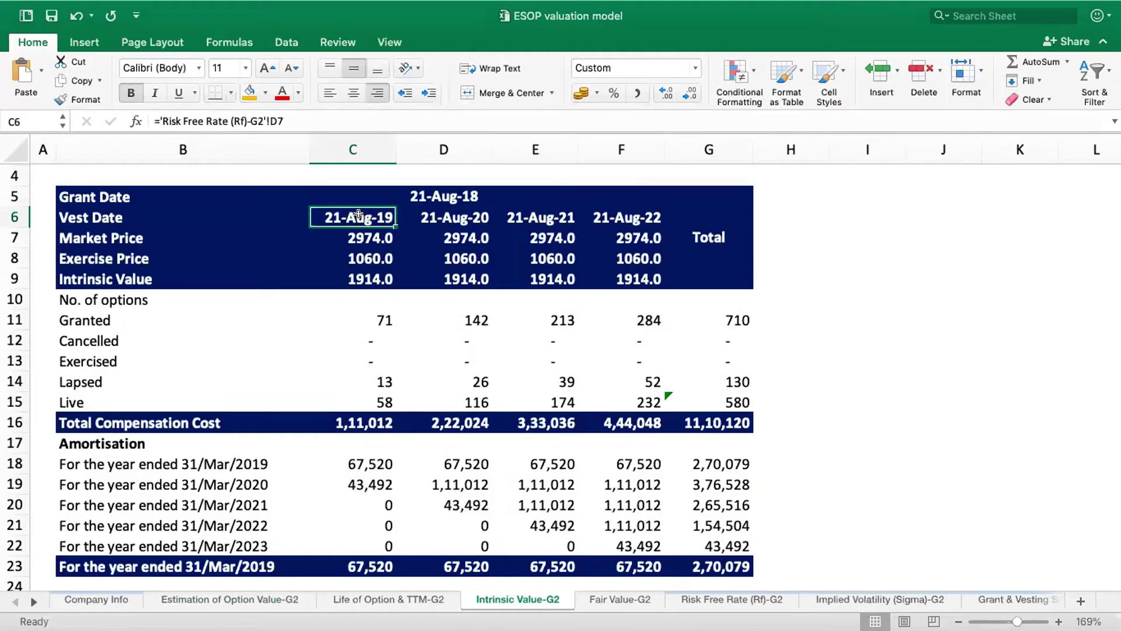
pyautogui.press('Right')
pyautogui.press('Right')
pyautogui.press('Right')
pyautogui.press('Left')
pyautogui.press('Left')
pyautogui.press('Left')
# Step: Inspect how the market price, exercise price and intrinsic value are derived for the first vest
pyautogui.press('Down')
pyautogui.press('Down')
pyautogui.press('Down')
pyautogui.press('Up')
pyautogui.press('Up')
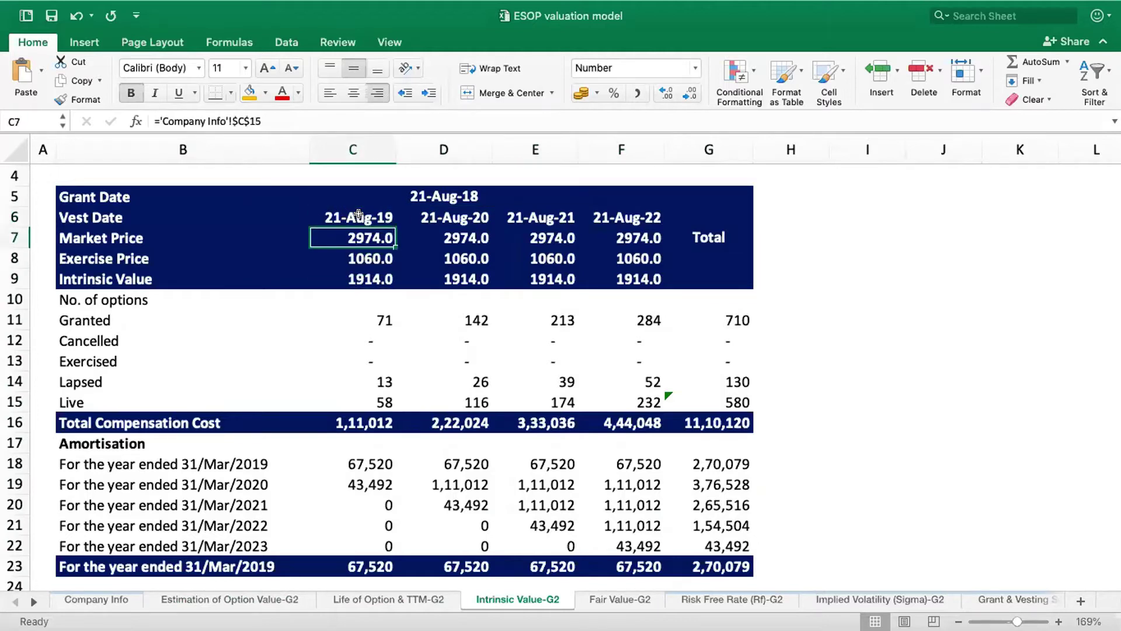
pyautogui.press('Down')
pyautogui.press('Down')
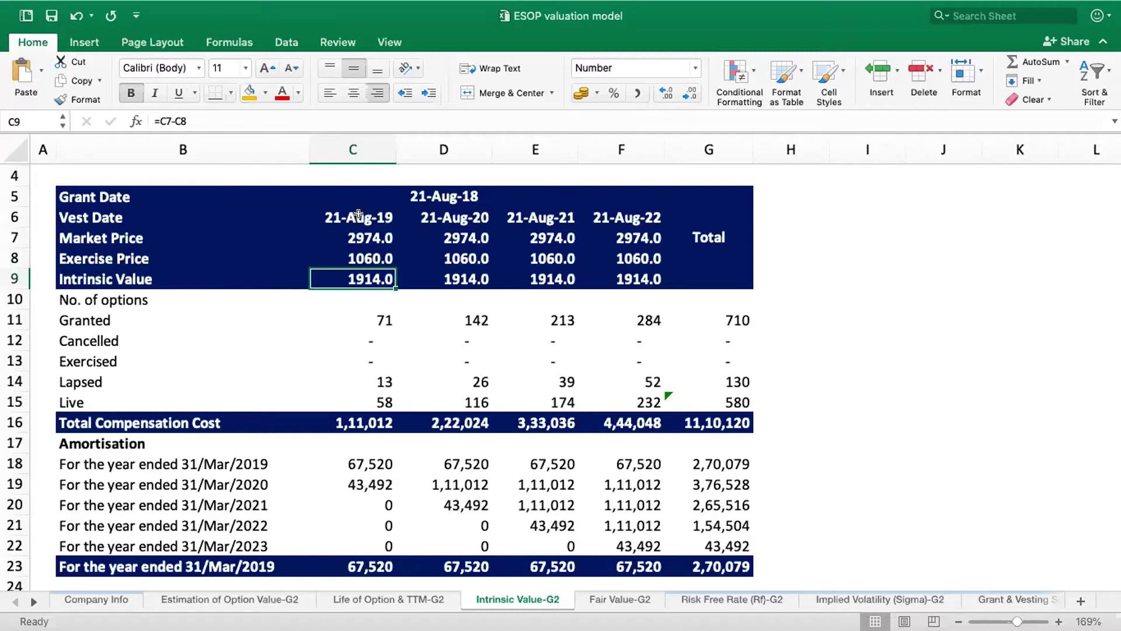
# Step: Go through the first vest's granted, cancelled, exercised and lapsed option counts and their source references
pyautogui.press('Down')
pyautogui.press('Down')
pyautogui.press('Down')
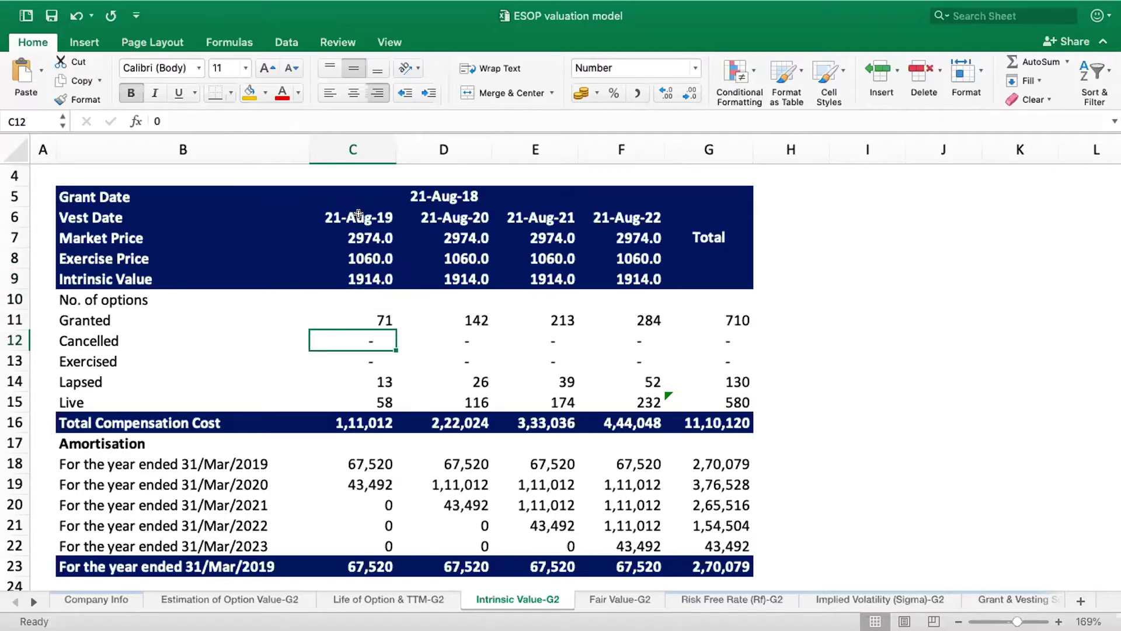
pyautogui.press('Up')
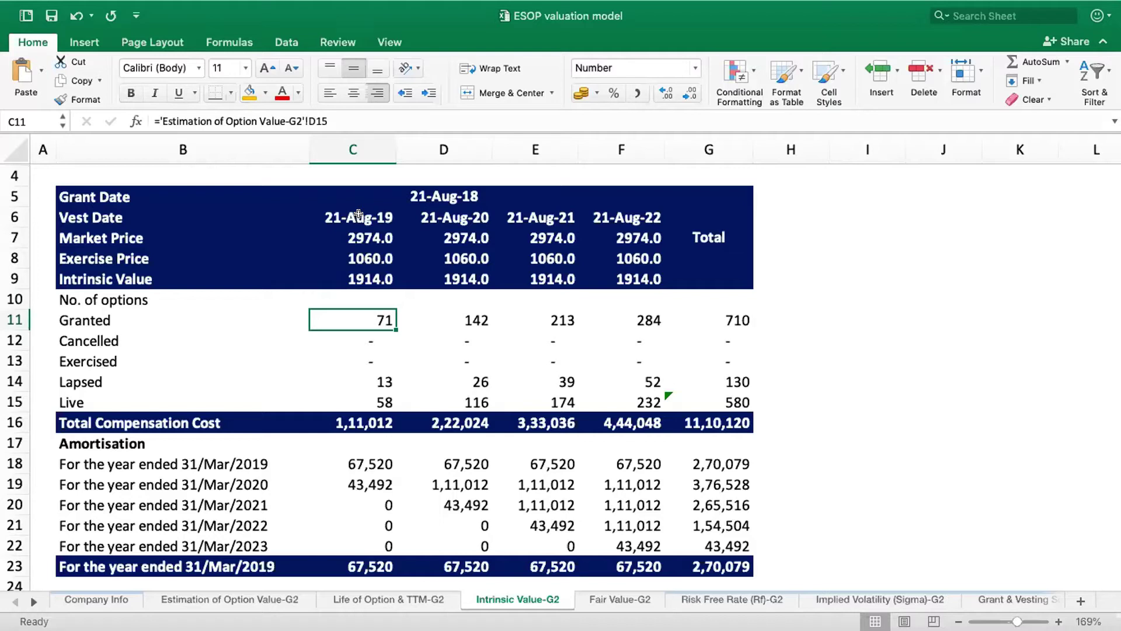
pyautogui.press('Down')
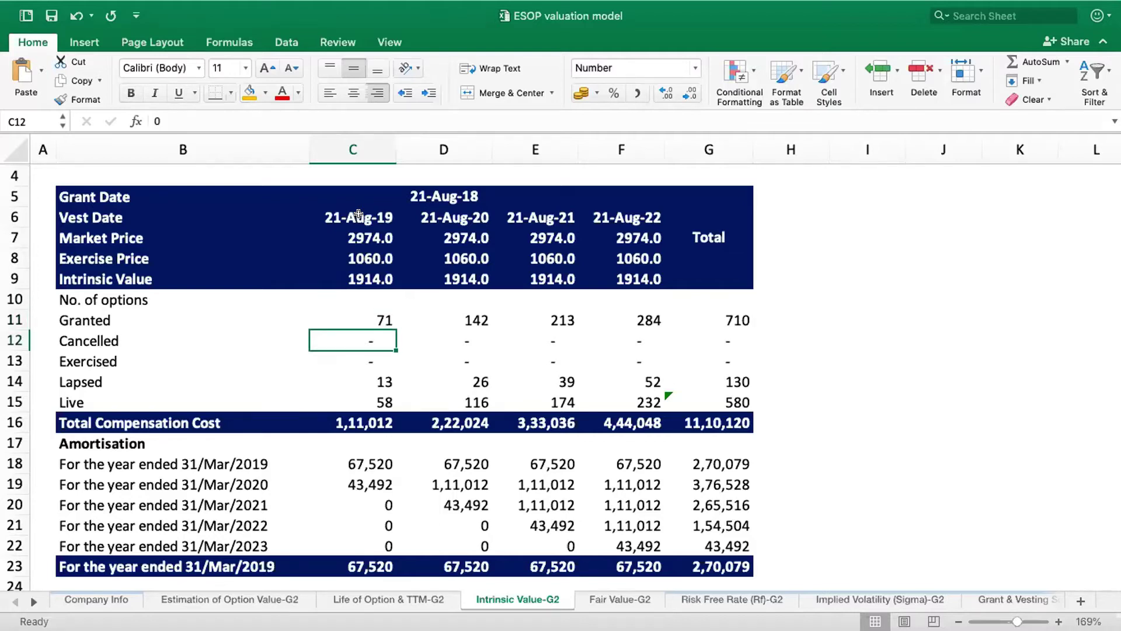
pyautogui.press('Down')
pyautogui.press('Down')
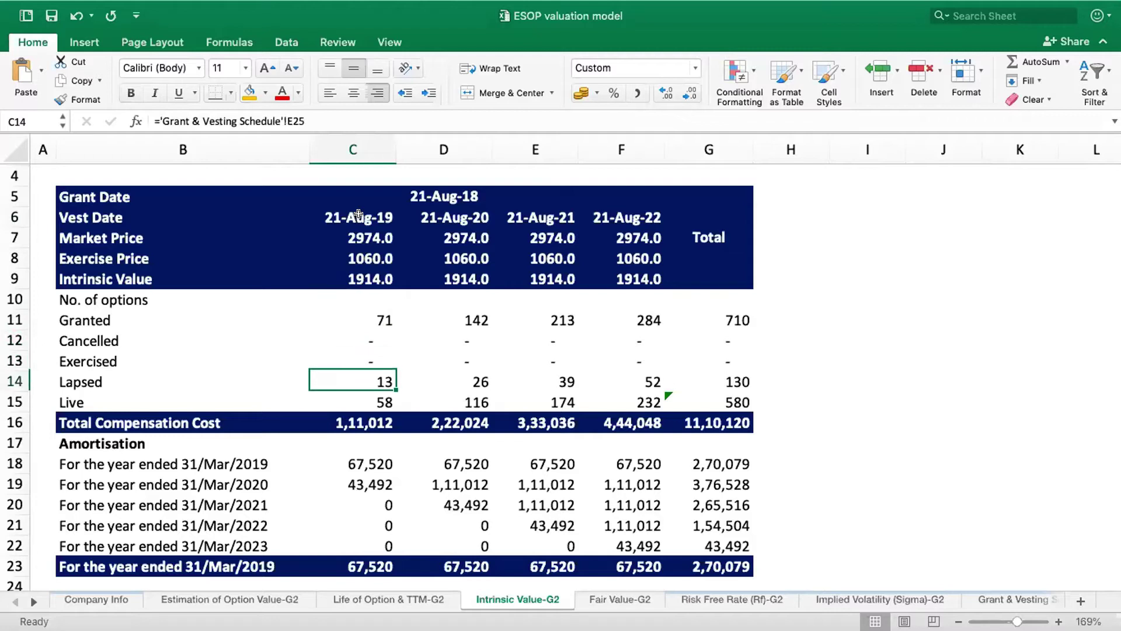
pyautogui.press('Up')
pyautogui.press('Up')
pyautogui.press('Down')
pyautogui.press('Down')
pyautogui.press('Down')
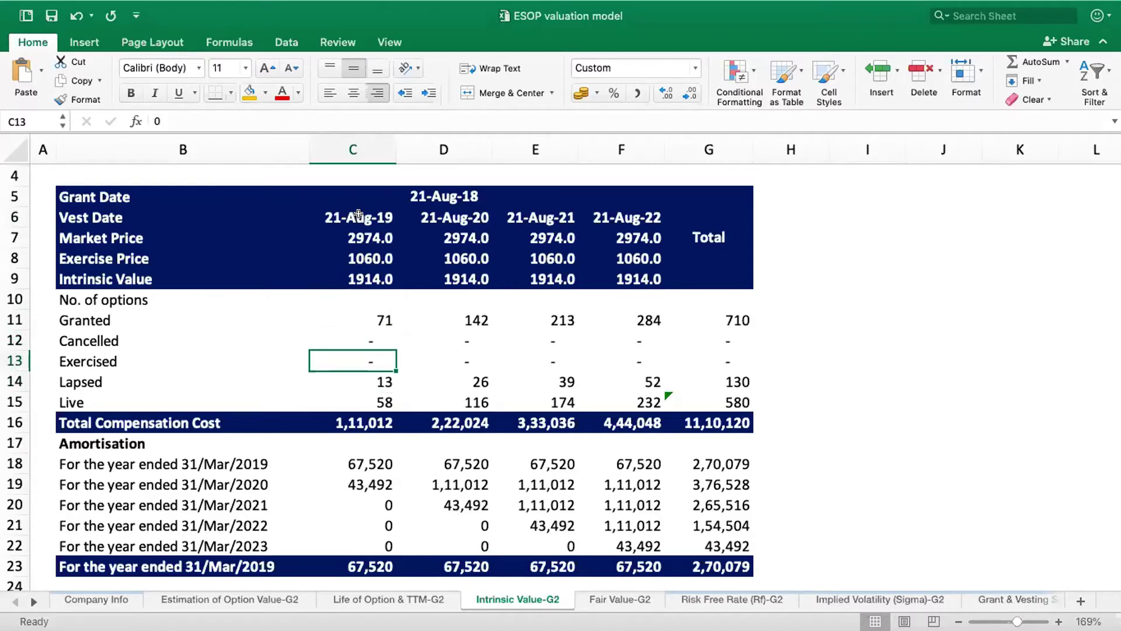
# Step: Trace the cells referenced by the first vest's Total Compensation Cost formula, leaving the formula as it is
pyautogui.press('Down')
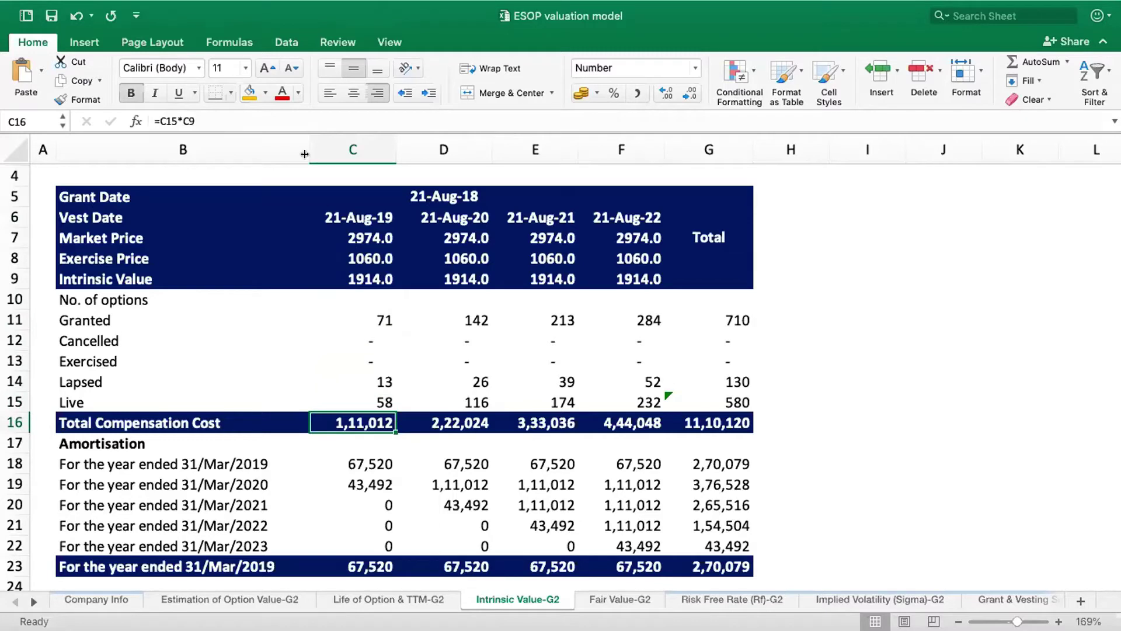
pyautogui.click(246, 115)
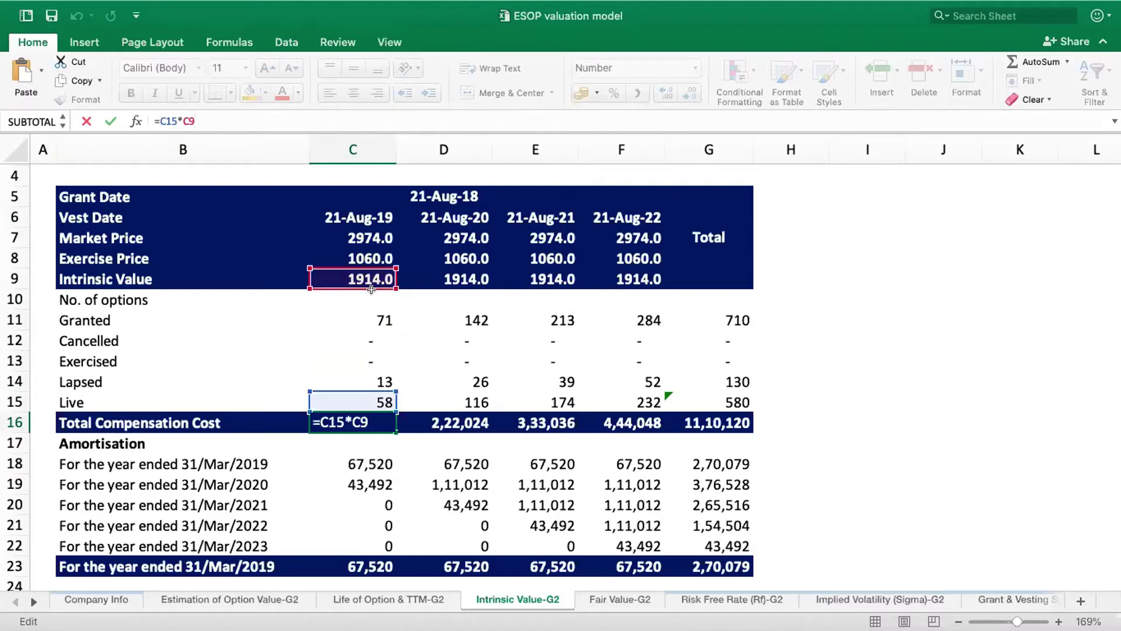
pyautogui.press('Return')
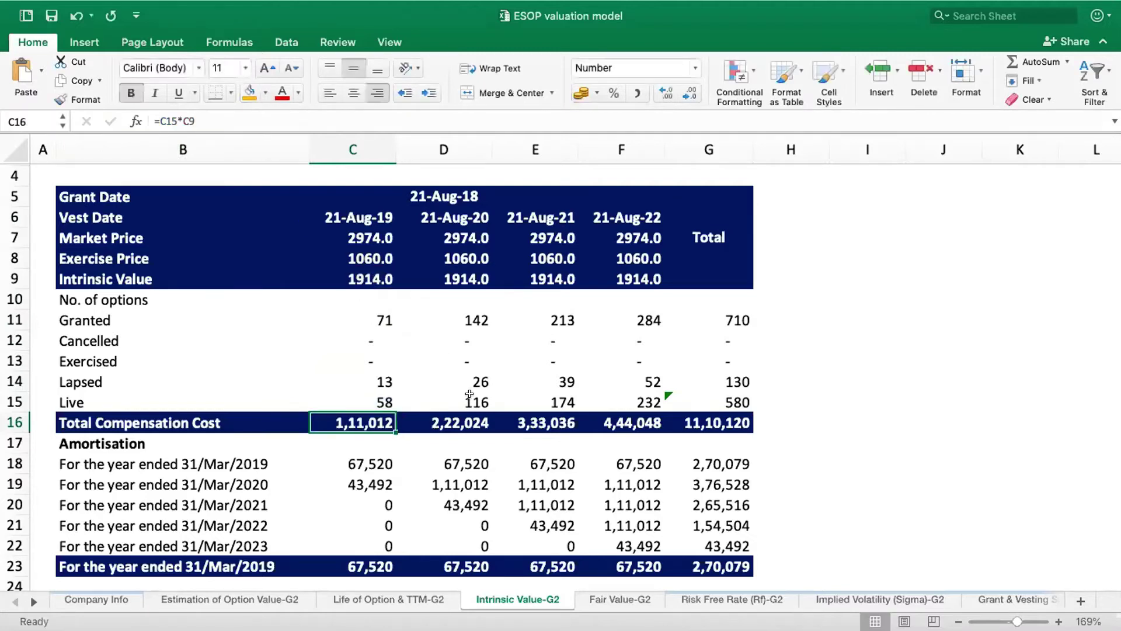
pyautogui.click(469, 396)
# Step: Compare the first vest's amortisation formulas for the years ended 31/Mar/2019 and 31/Mar/2020 with its total compensation cost
pyautogui.click(372, 457)
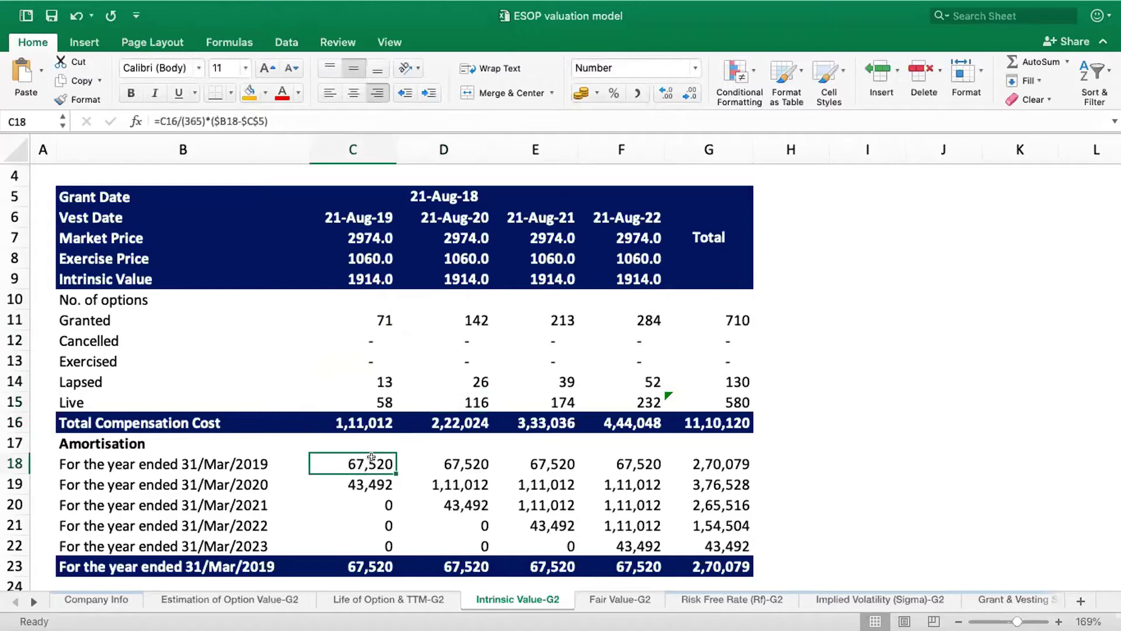
pyautogui.scroll(-5, 372, 457)
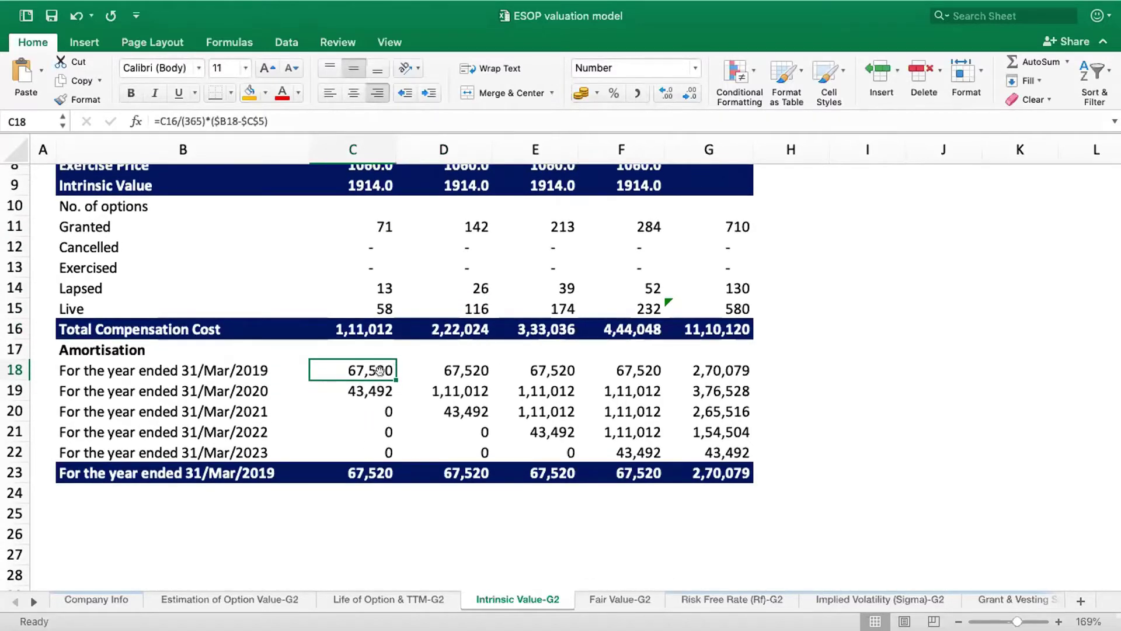
pyautogui.press('Down')
pyautogui.press('Up')
pyautogui.press('Down')
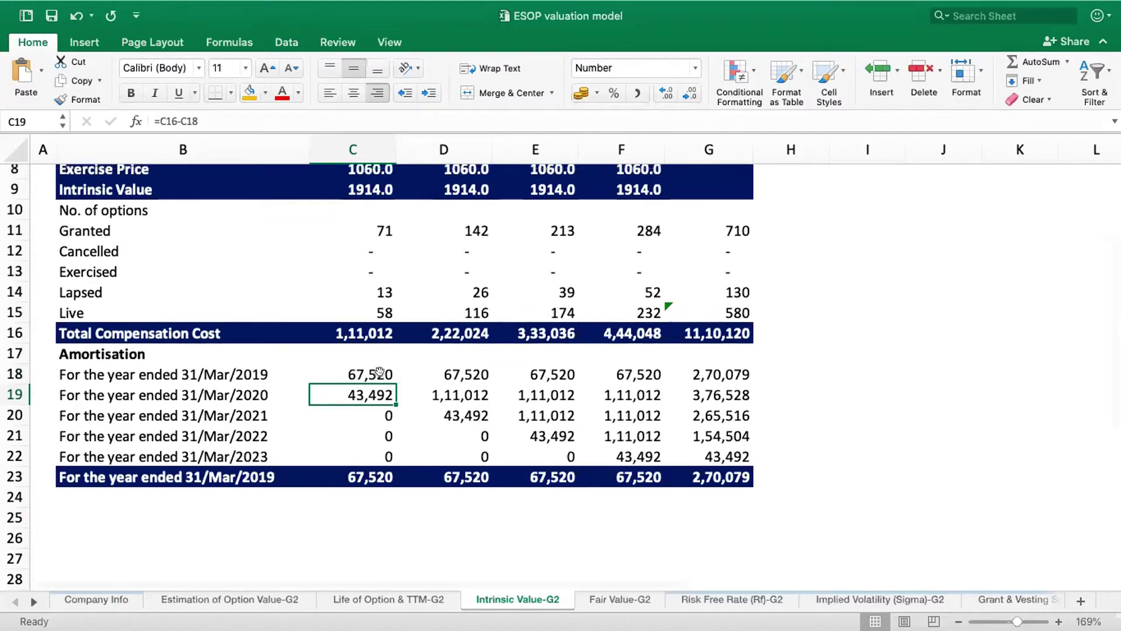
pyautogui.scroll(1, 379, 371)
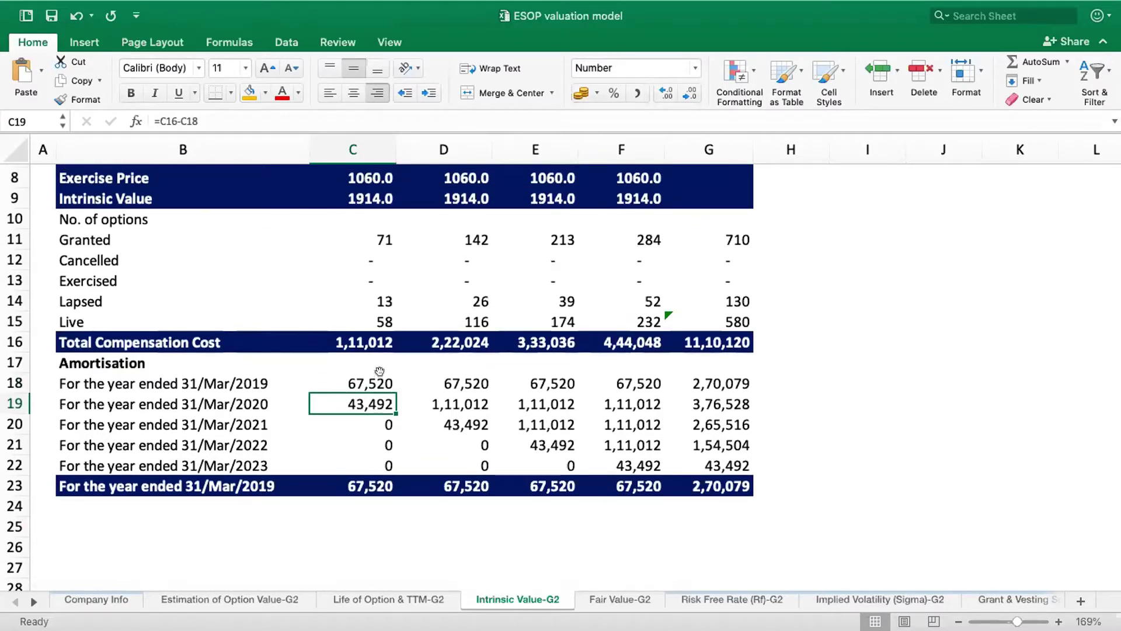
pyautogui.press('Up')
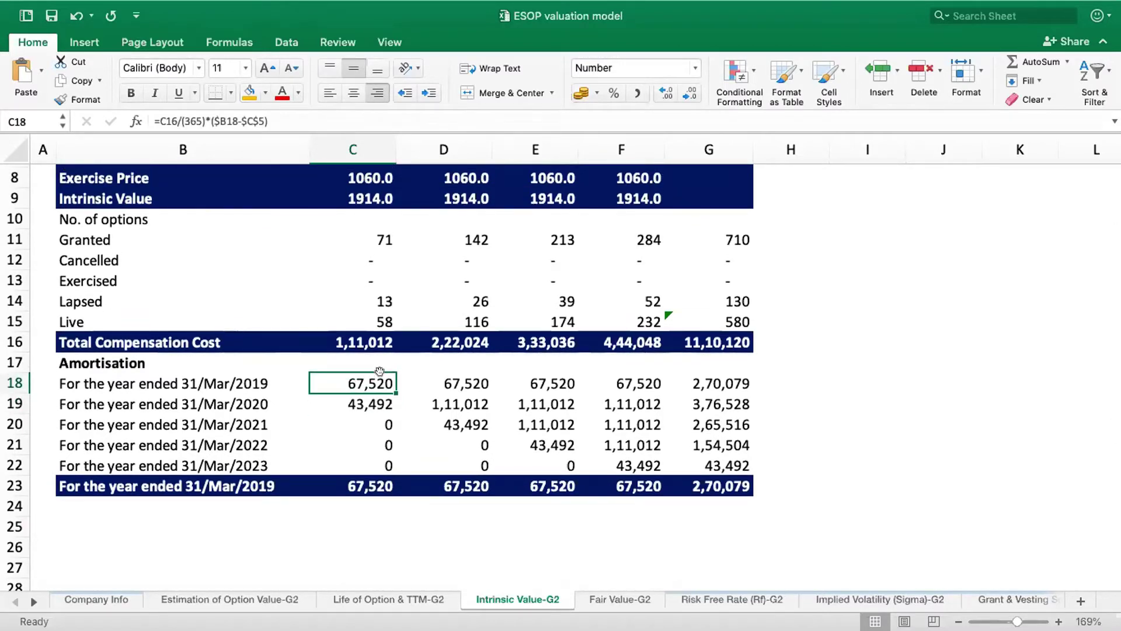
pyautogui.press('Down')
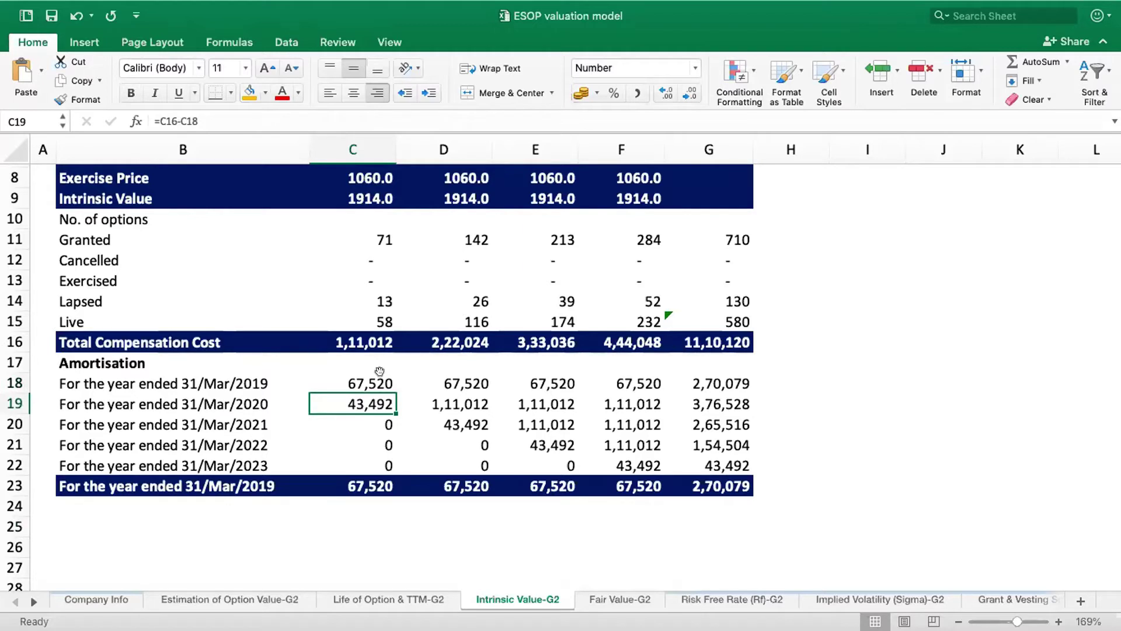
pyautogui.press('Up')
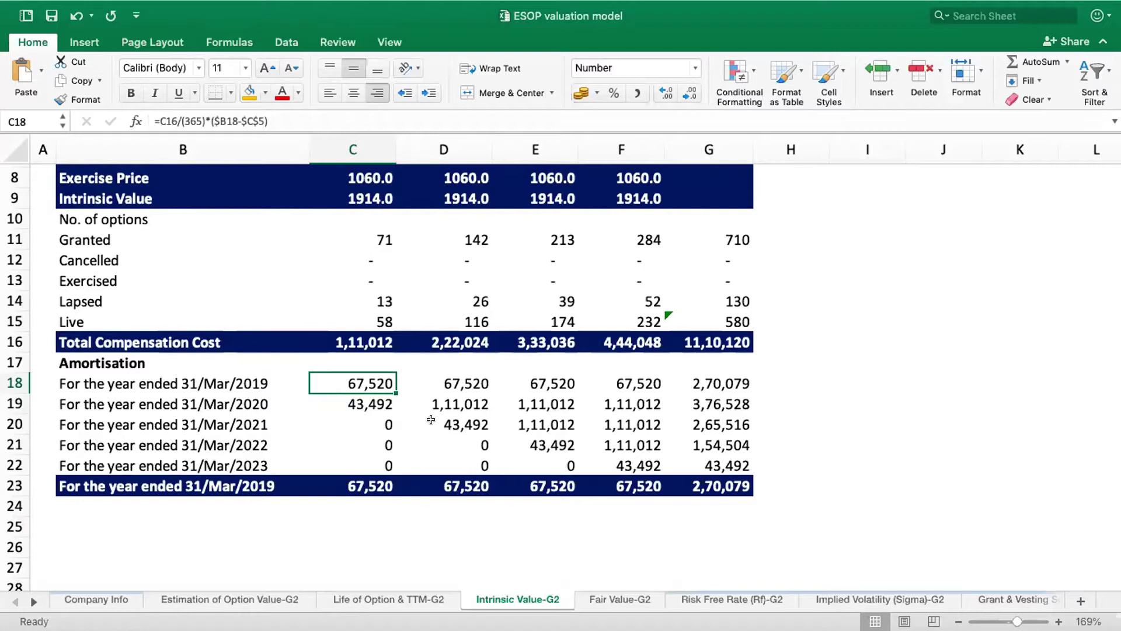
pyautogui.scroll(2, 433, 409)
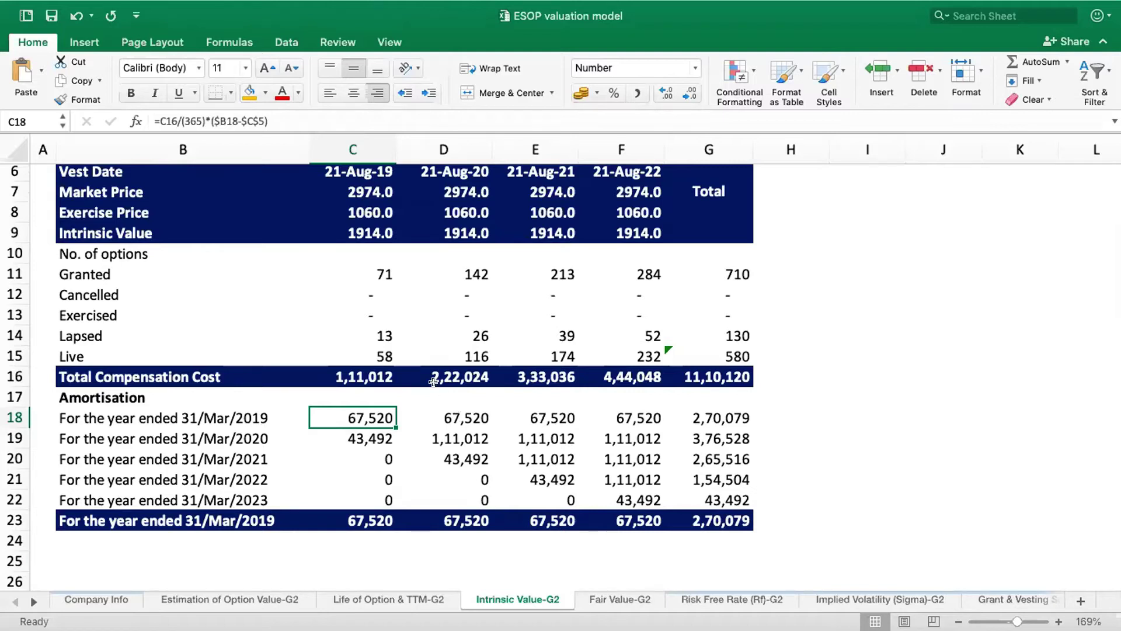
pyautogui.click(383, 376)
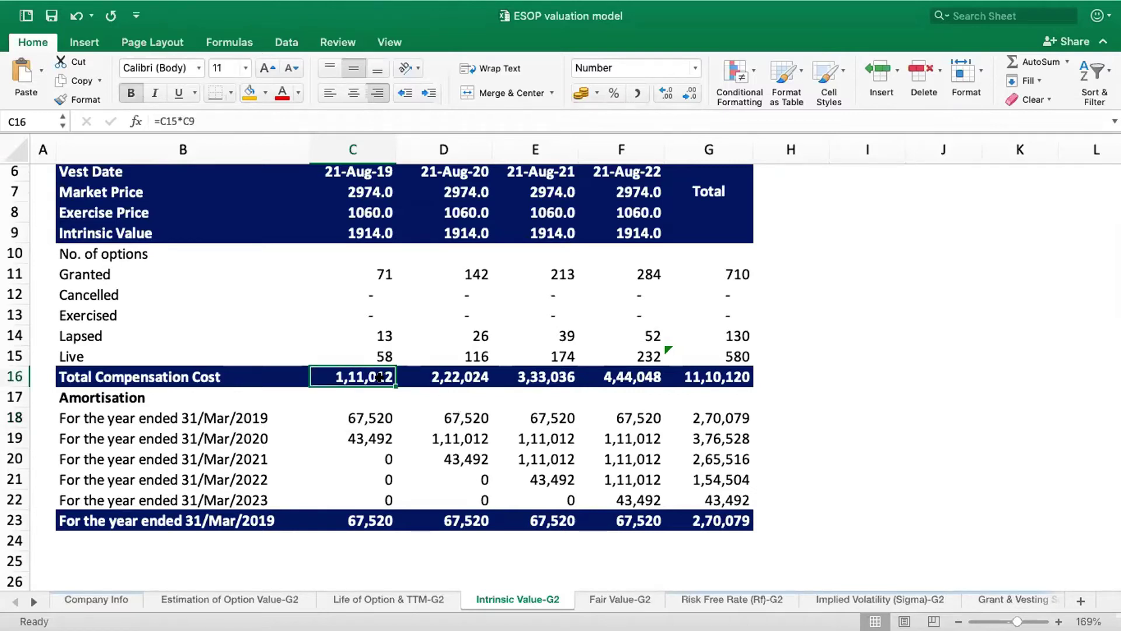
# Step: Trace the cells behind the first vest's Total Compensation Cost and its amortisation for the year ended 31/Mar/2019, leaving both formulas as they are
pyautogui.click(215, 117)
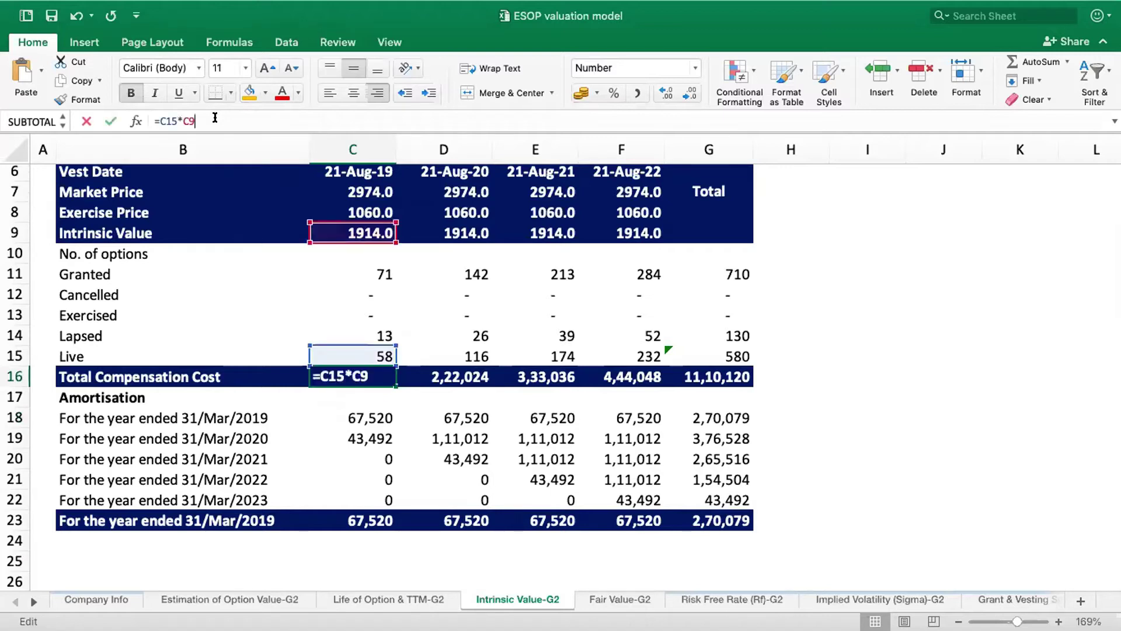
pyautogui.press('Escape')
pyautogui.click(365, 419)
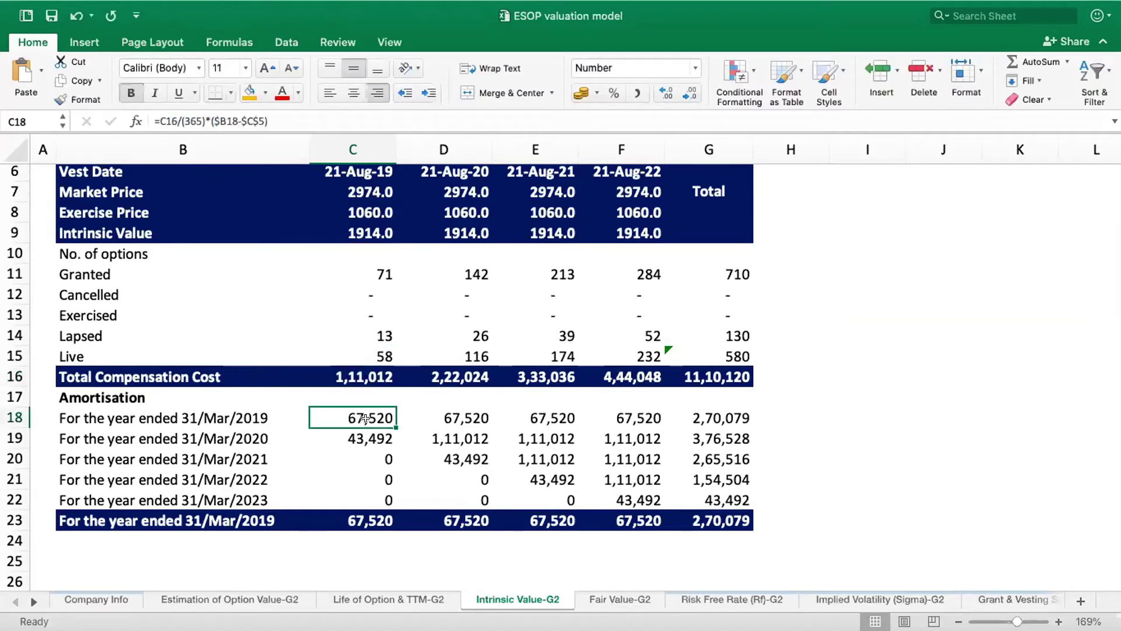
pyautogui.click(299, 116)
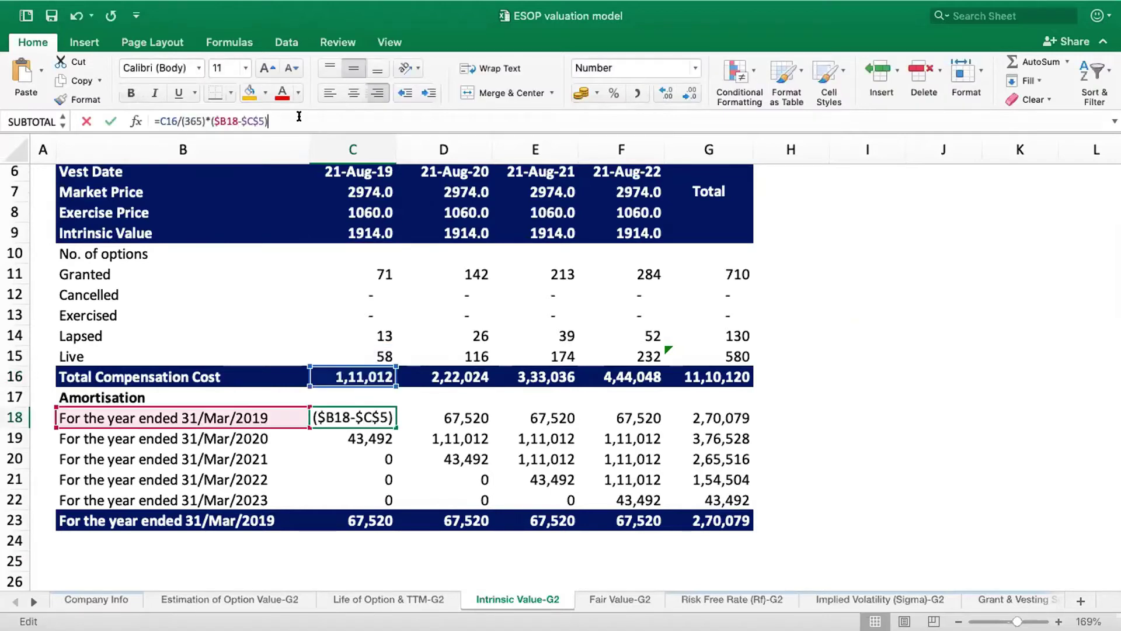
pyautogui.press('Escape')
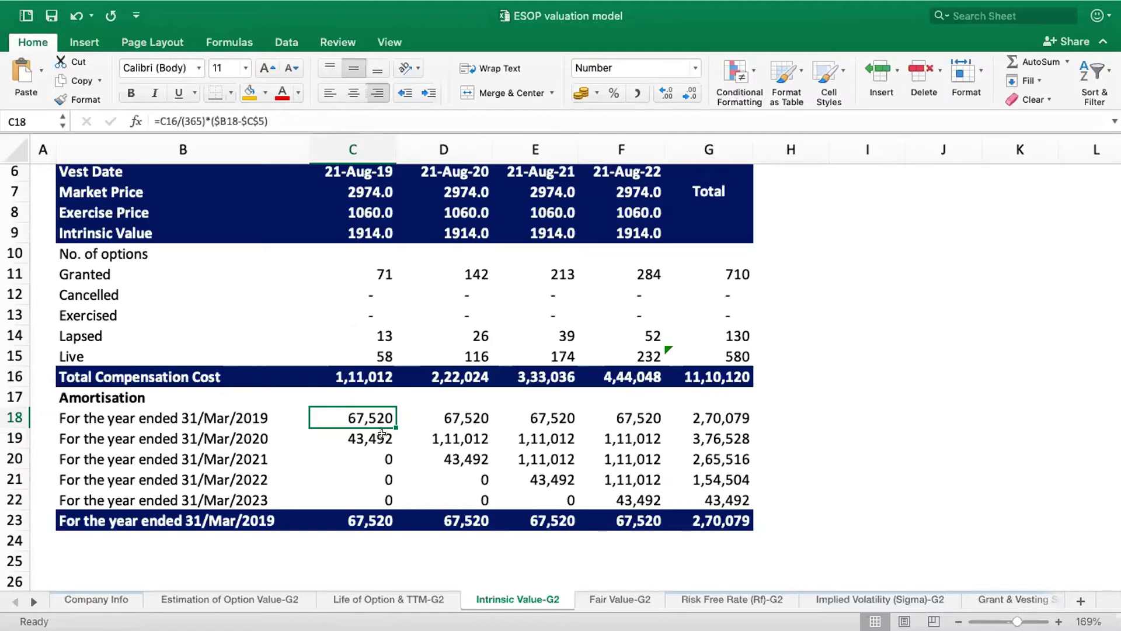
pyautogui.click(294, 116)
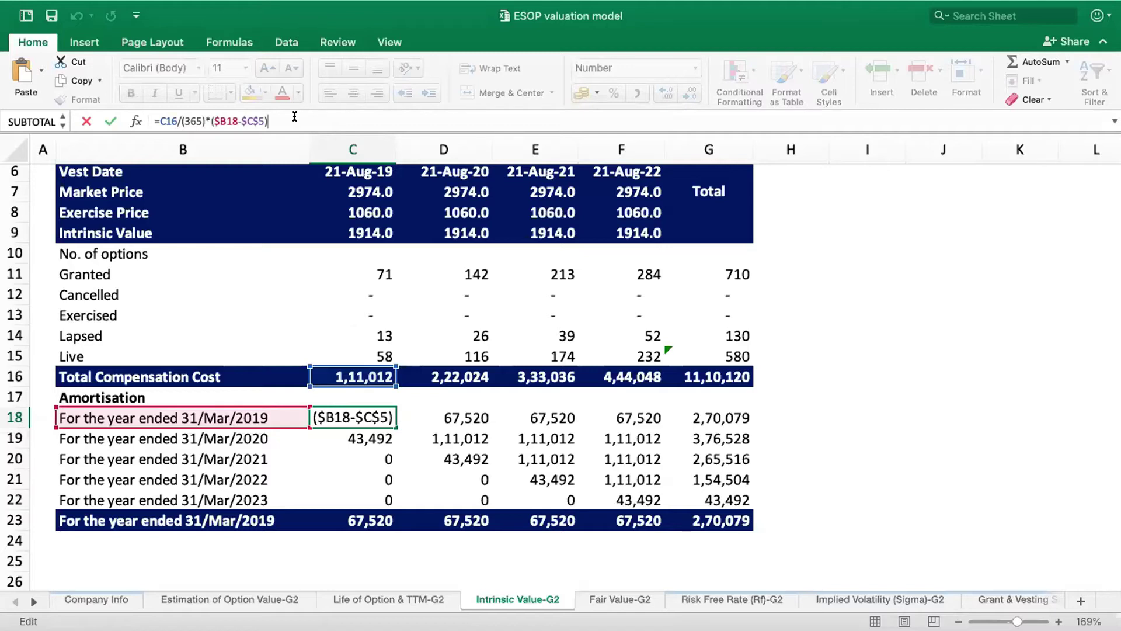
pyautogui.hotkey('ctrl', 'Return')
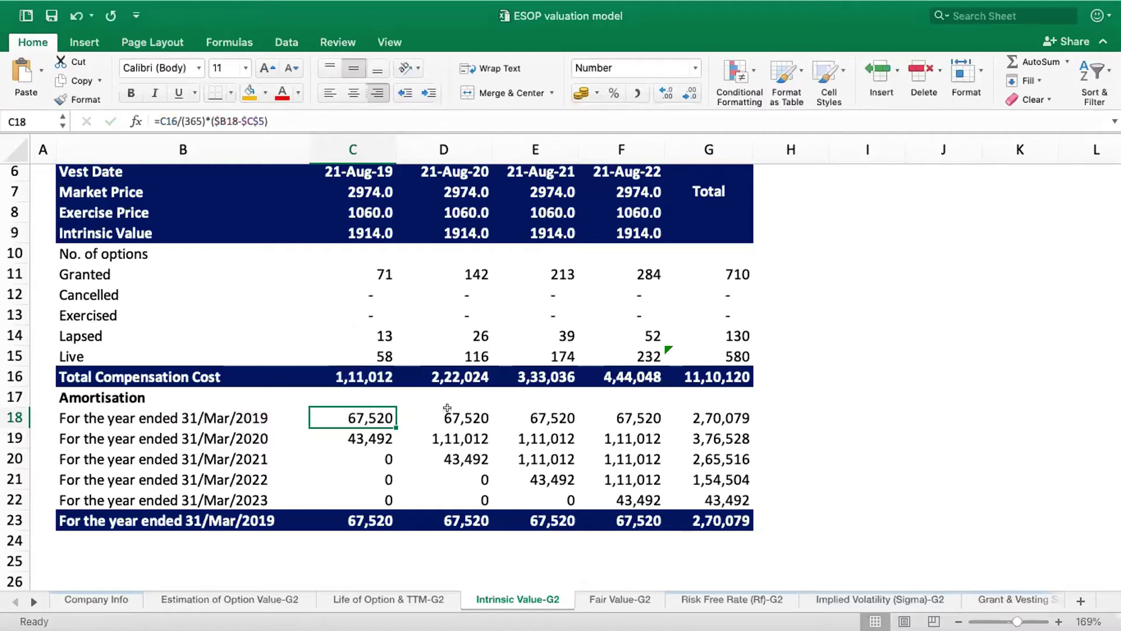
# Step: Re-examine the first vest's 31/Mar/2019 amortisation formula against the grant date and vest date, leaving it as it is
pyautogui.click(455, 411)
pyautogui.click(374, 412)
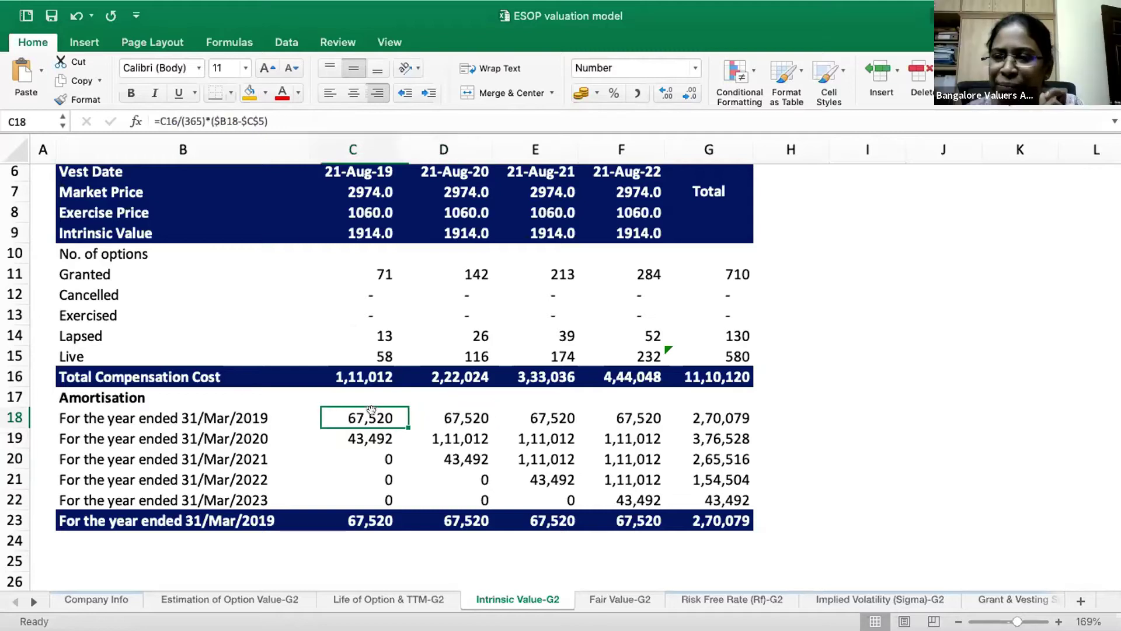
pyautogui.click(352, 115)
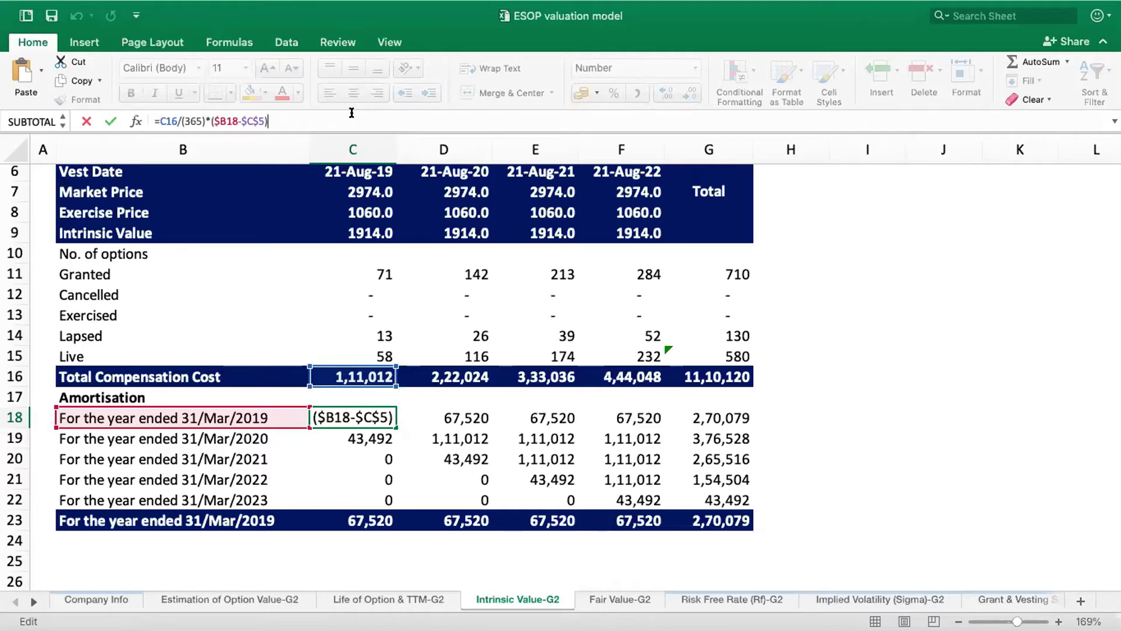
pyautogui.press('Return')
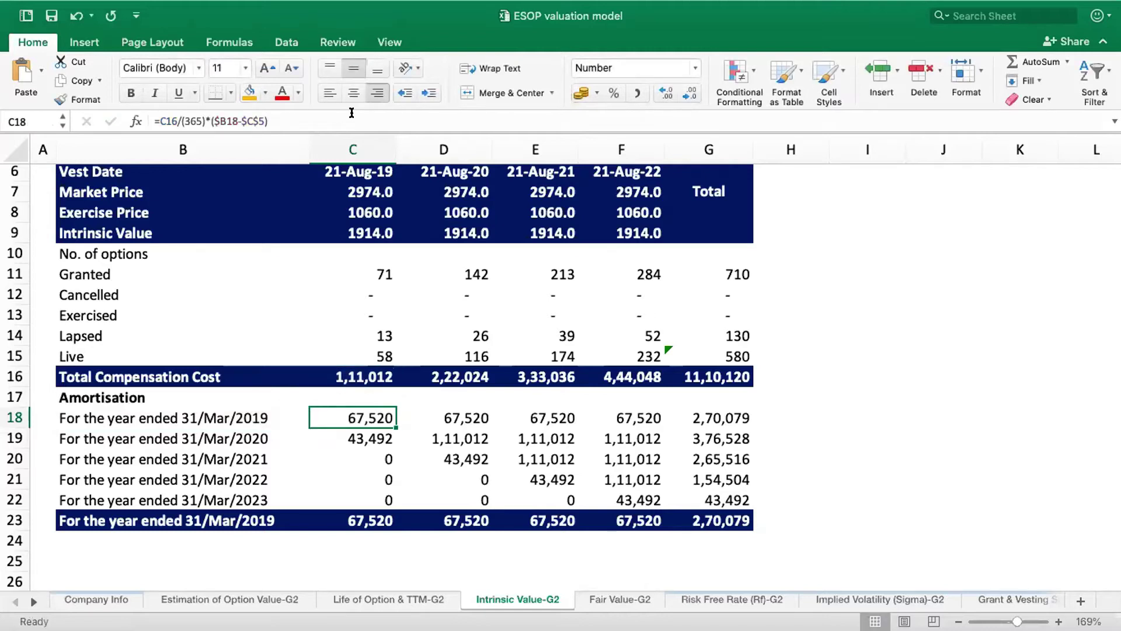
pyautogui.scroll(3, 390, 447)
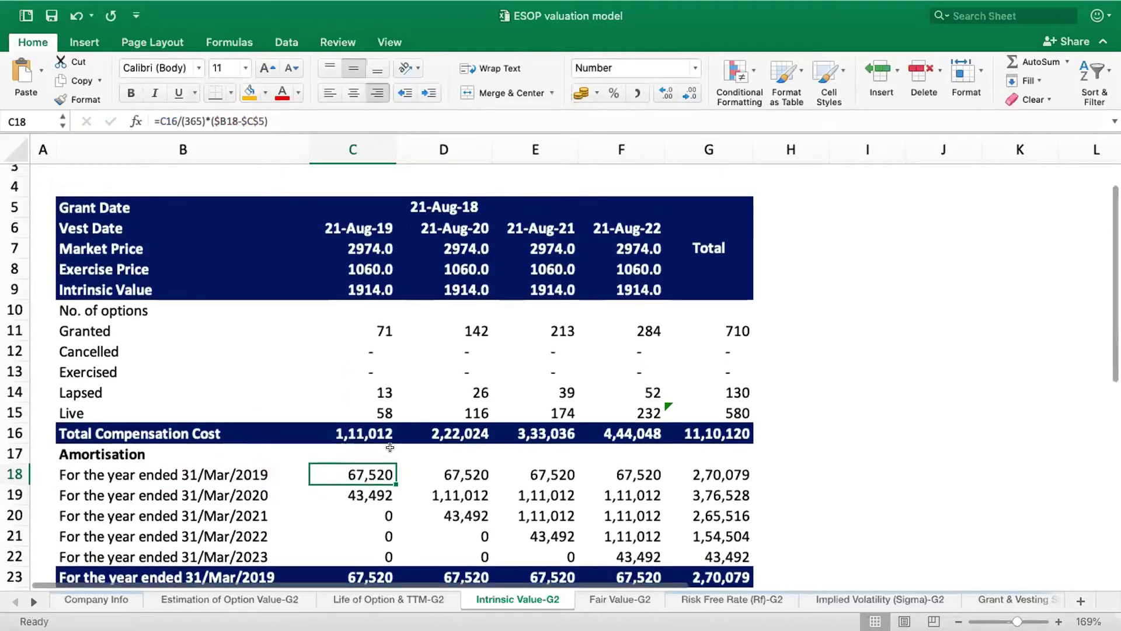
pyautogui.scroll(-2, 391, 447)
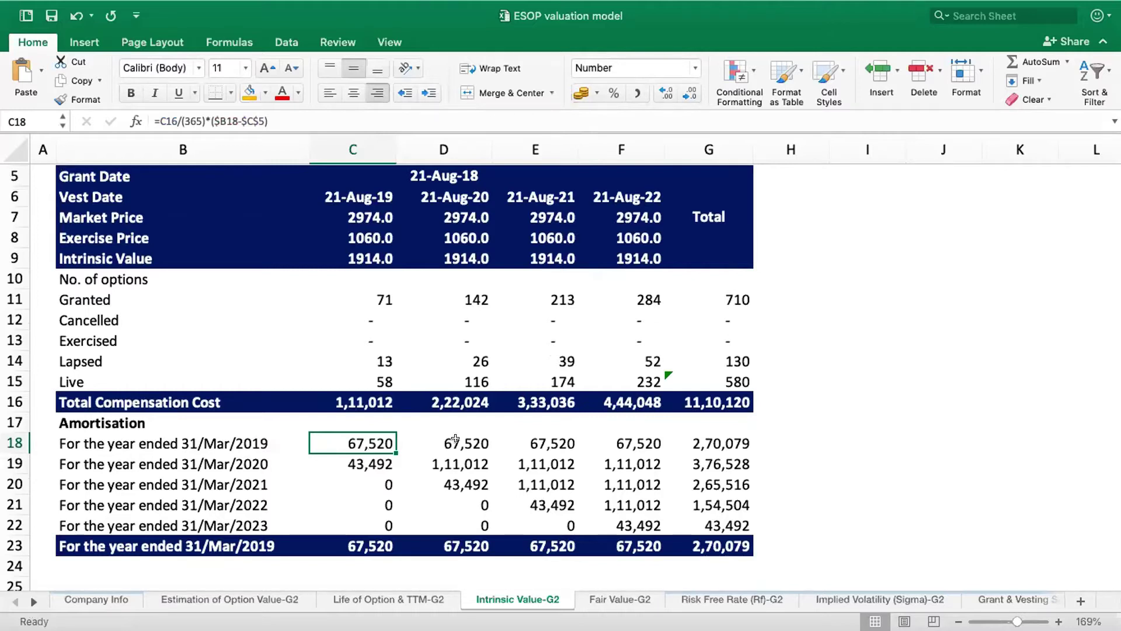
# Step: Trace the first vest's amortisation formula for the year ended 31/Mar/2020 and check the sum of the 2019 and 2020 amounts
pyautogui.click(354, 459)
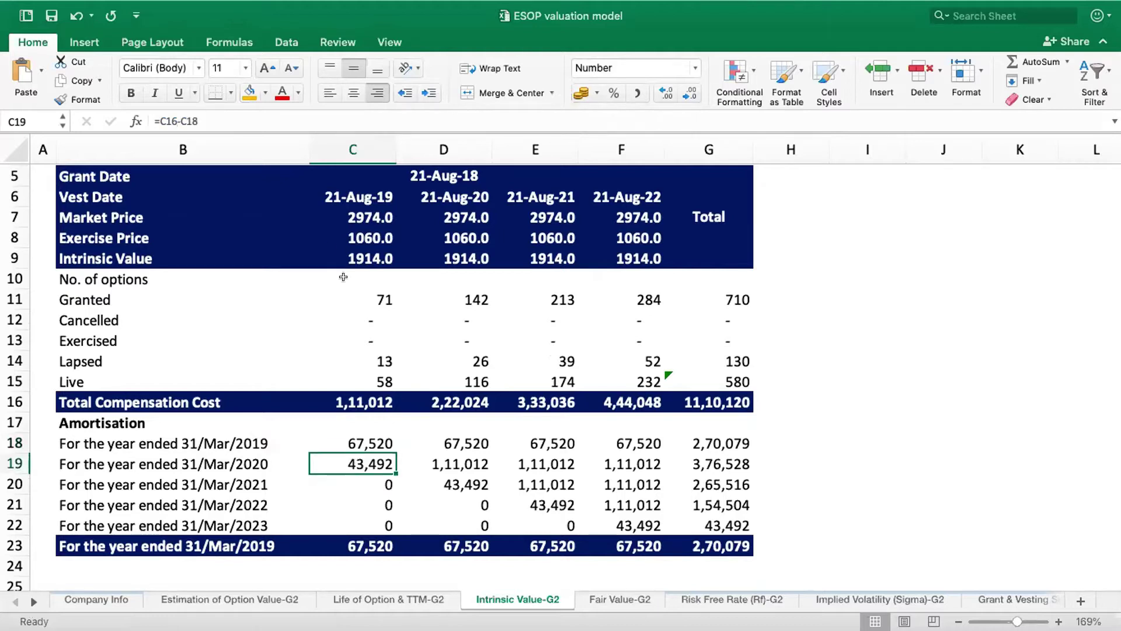
pyautogui.click(227, 119)
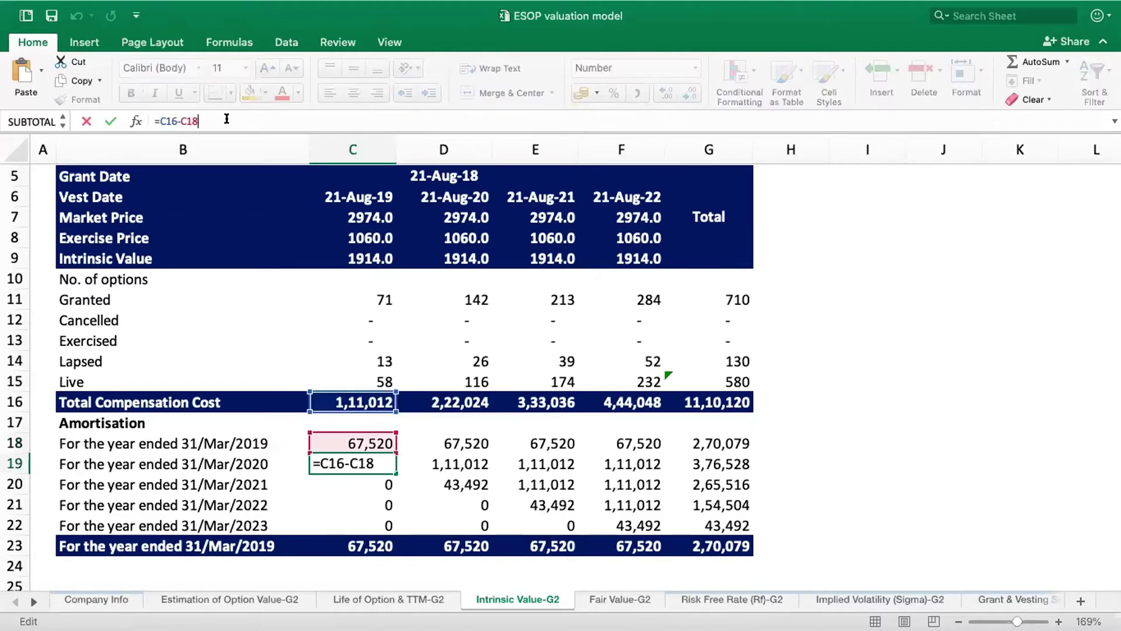
pyautogui.press('Escape')
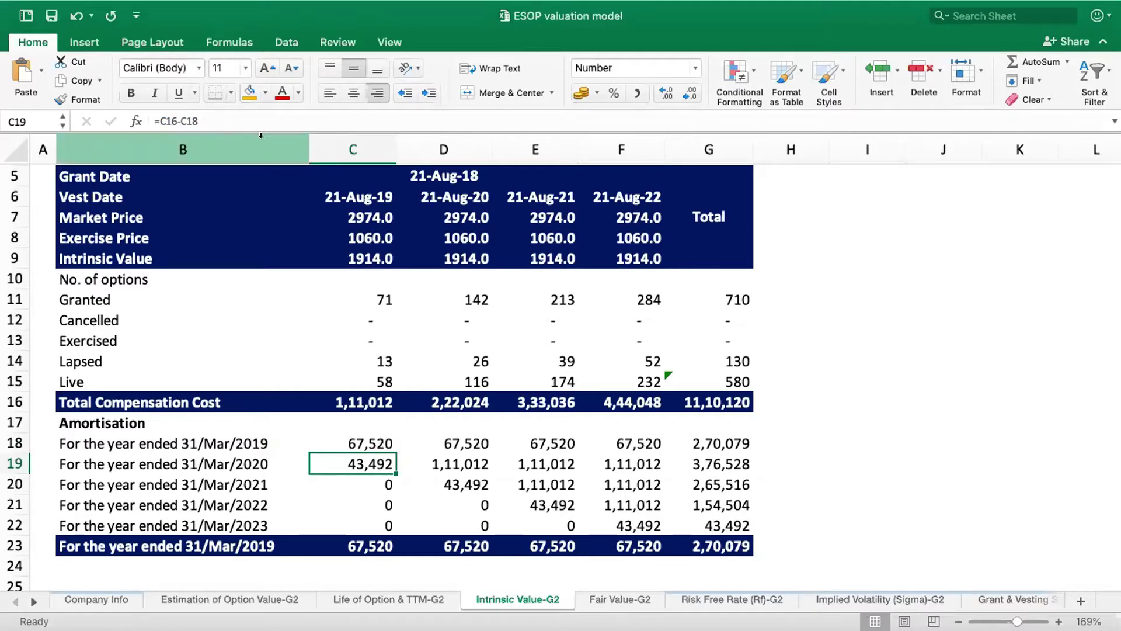
pyautogui.click(380, 436)
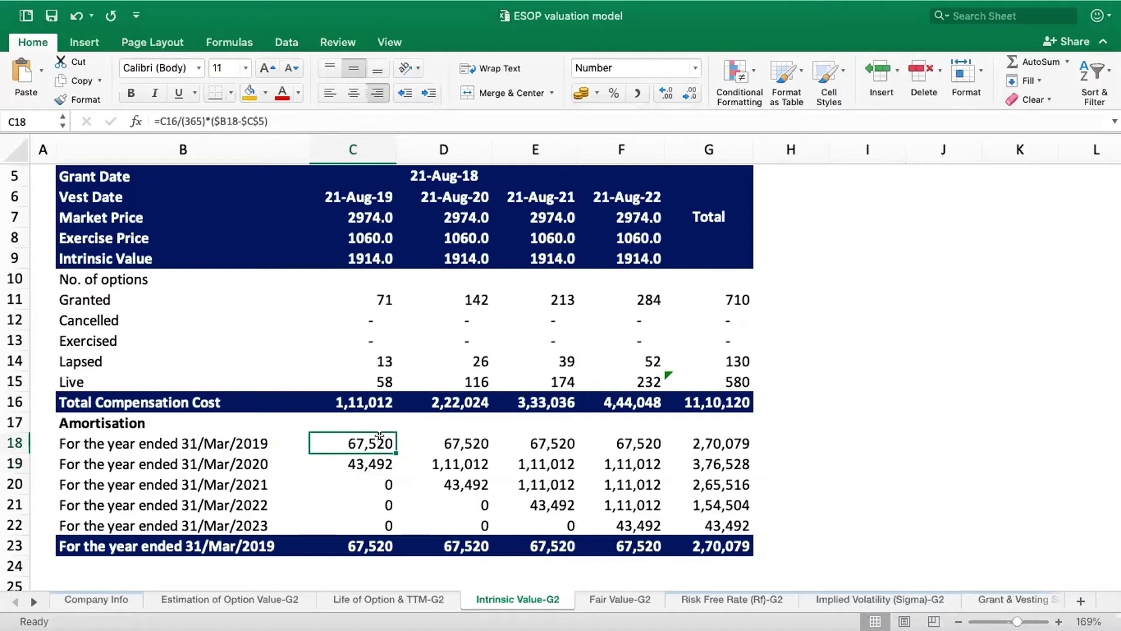
pyautogui.hotkey('shift', 'Down')
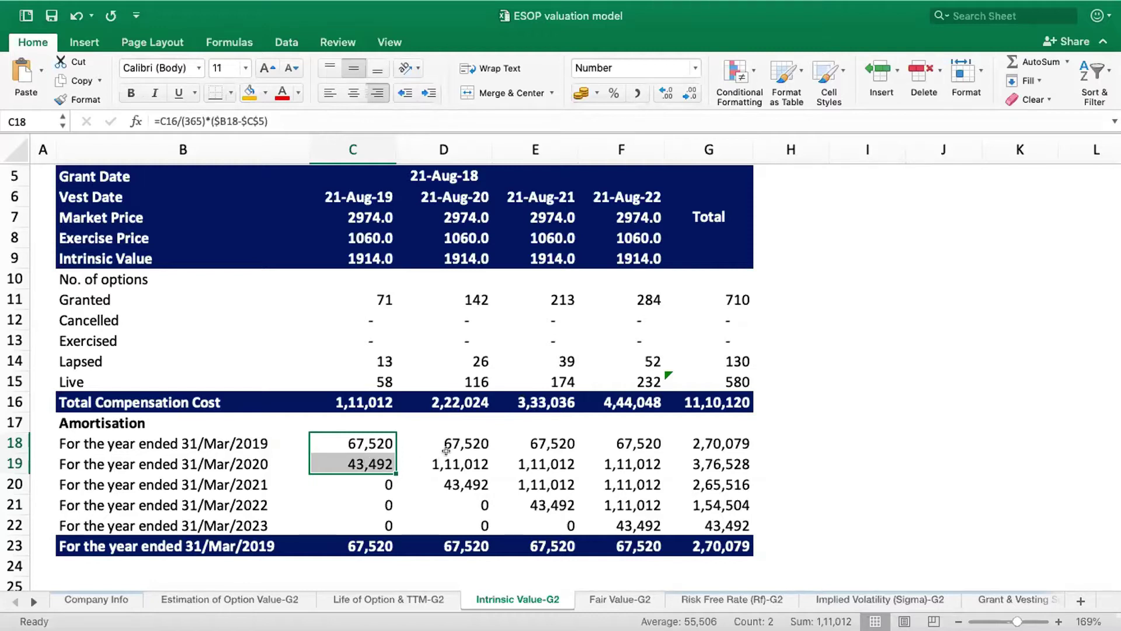
# Step: Compare the second vest's amortisation formulas for the years ended 31/Mar/2019, 31/Mar/2020 and 31/Mar/2021
pyautogui.click(455, 436)
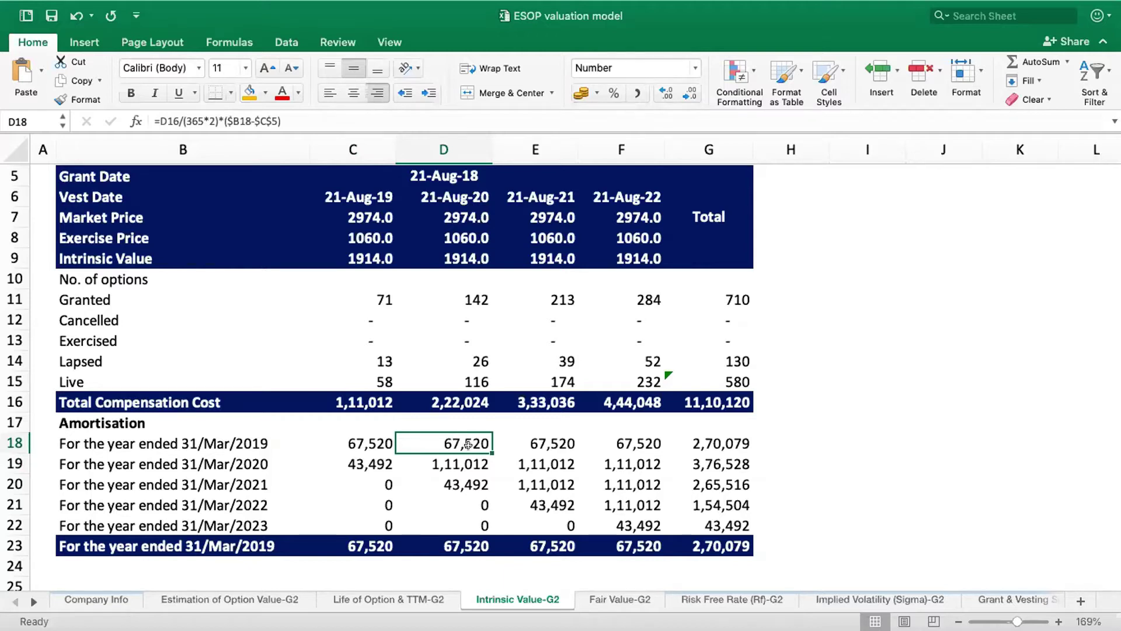
pyautogui.press('Down')
pyautogui.press('Down')
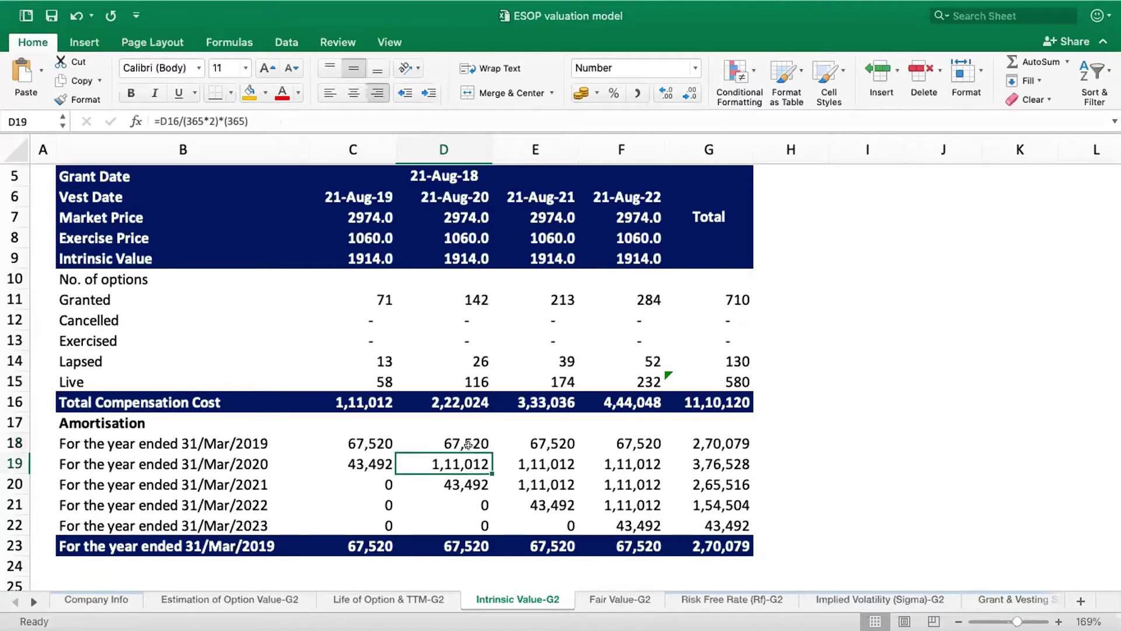
pyautogui.press('Up')
pyautogui.press('Down')
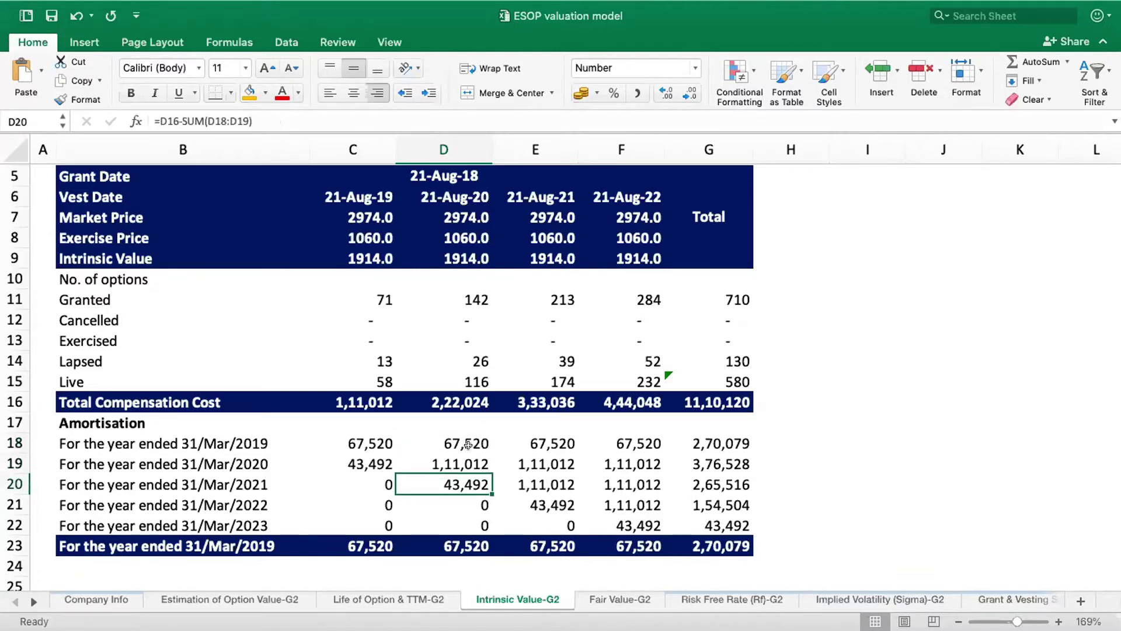
pyautogui.click(471, 433)
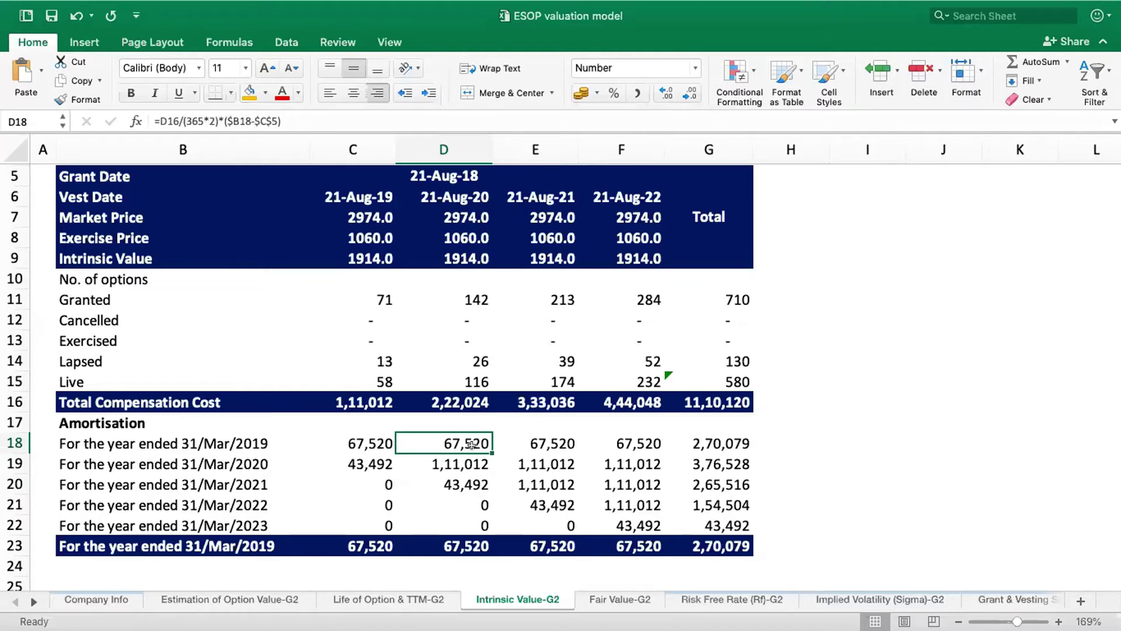
pyautogui.press('Down')
pyautogui.press('Down')
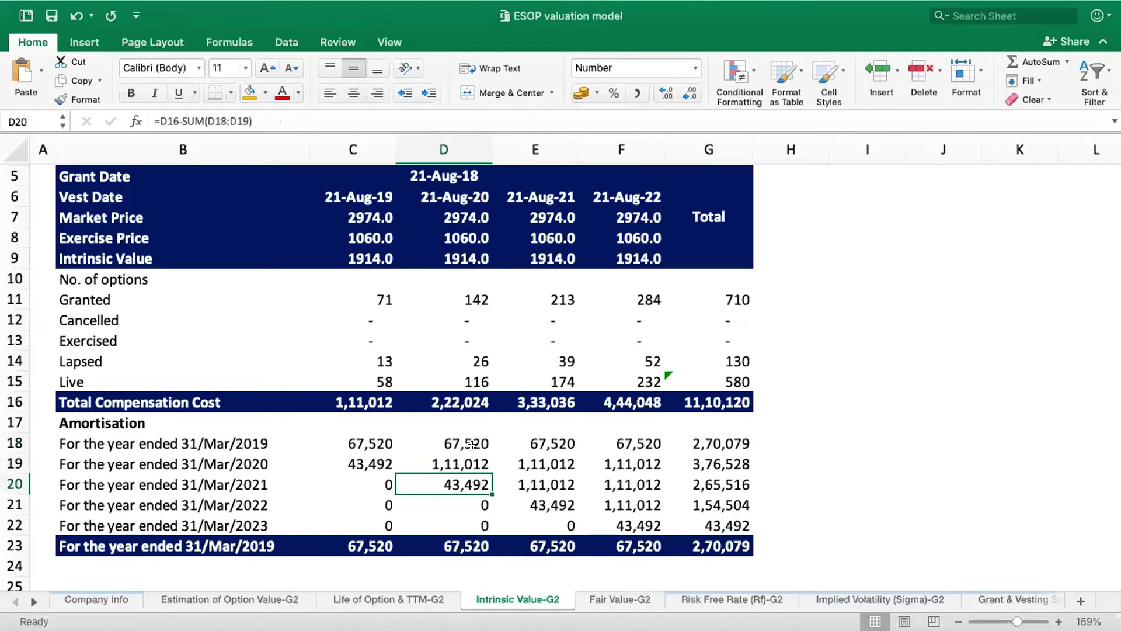
pyautogui.press('Up')
pyautogui.press('Up')
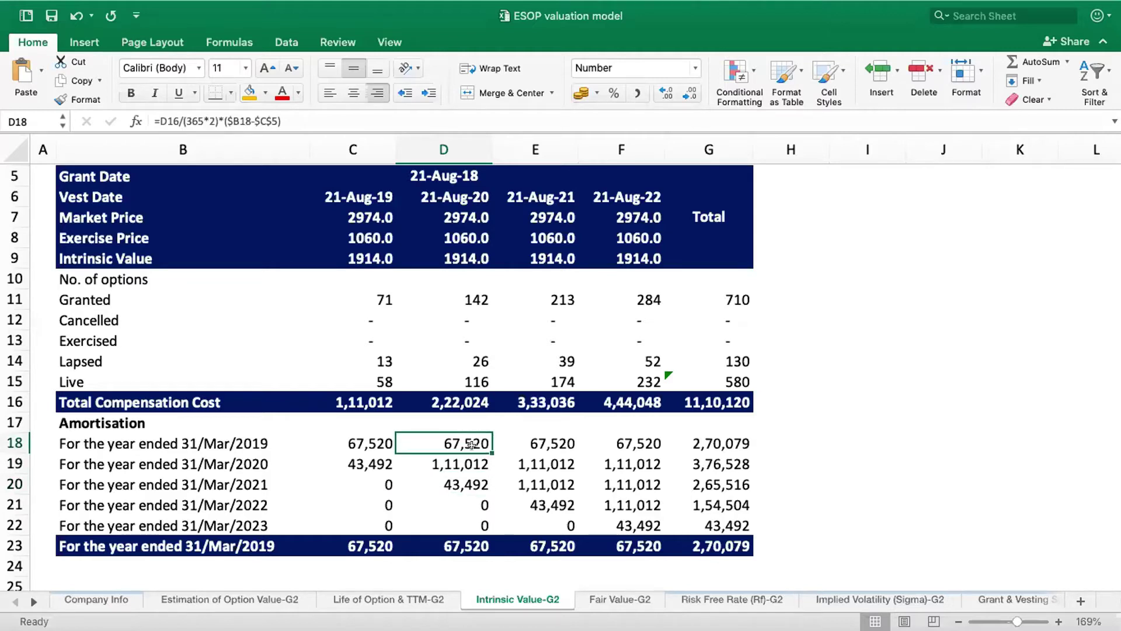
# Step: Go through the yearly amortisation formulas of the third vest and the first two years of the fourth vest
pyautogui.click(546, 443)
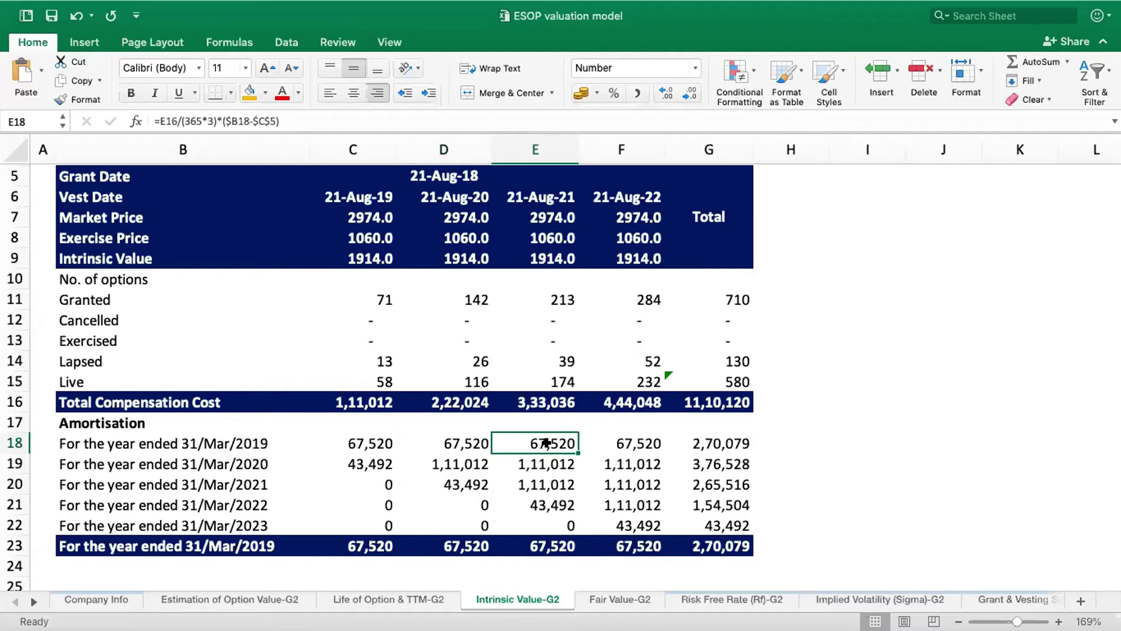
pyautogui.press('Down')
pyautogui.press('Down')
pyautogui.press('Down')
pyautogui.press('Up')
pyautogui.press('Up')
pyautogui.press('Up')
pyautogui.press('Up')
pyautogui.press('Right')
pyautogui.press('Down')
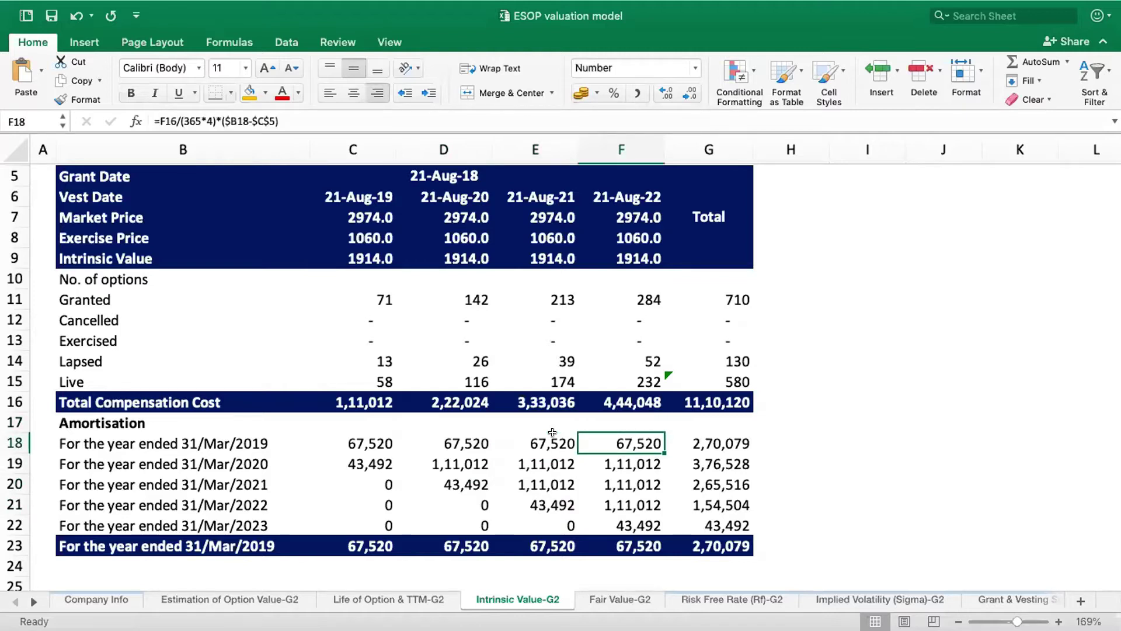
pyautogui.press('Down')
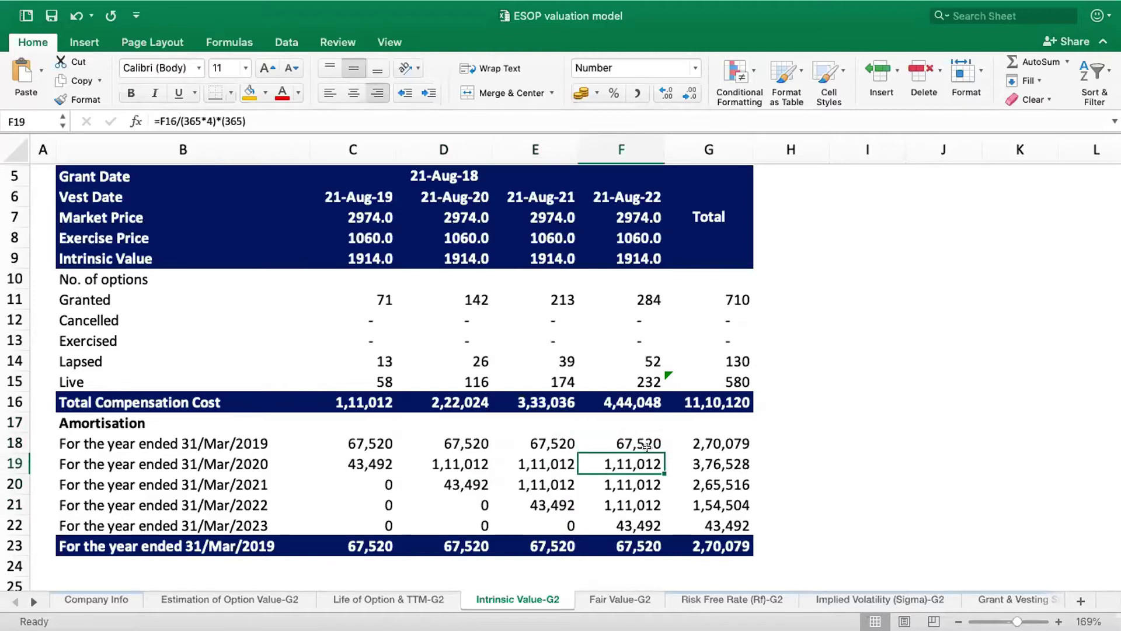
# Step: Inspect the formulas in the closing 31/Mar/2019 summary row for the first vest and the total
pyautogui.click(366, 546)
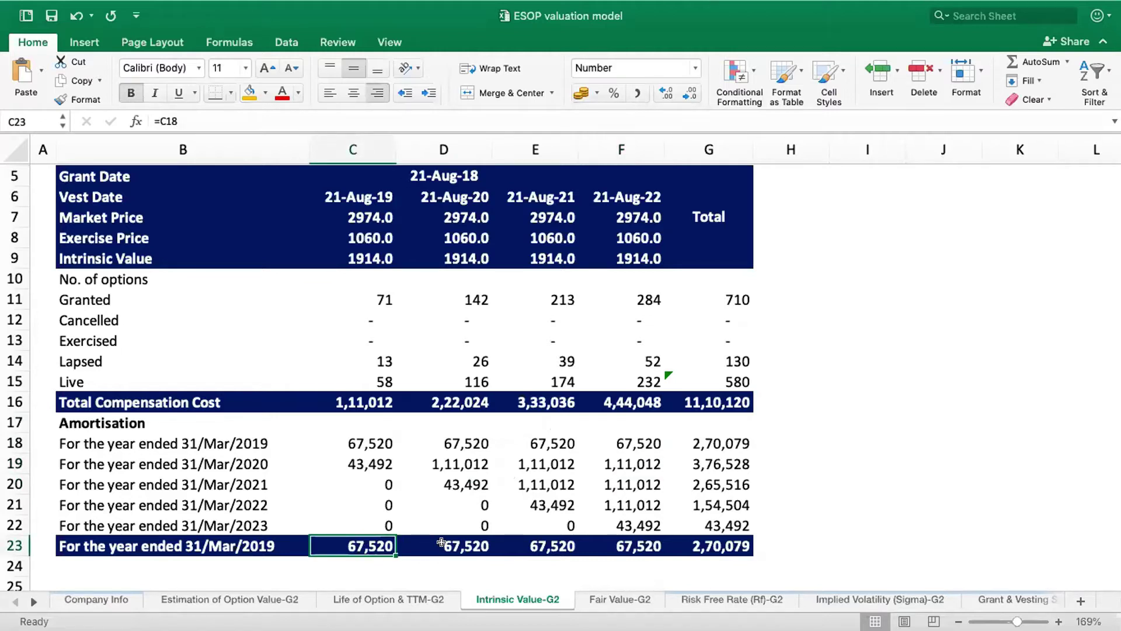
pyautogui.click(543, 565)
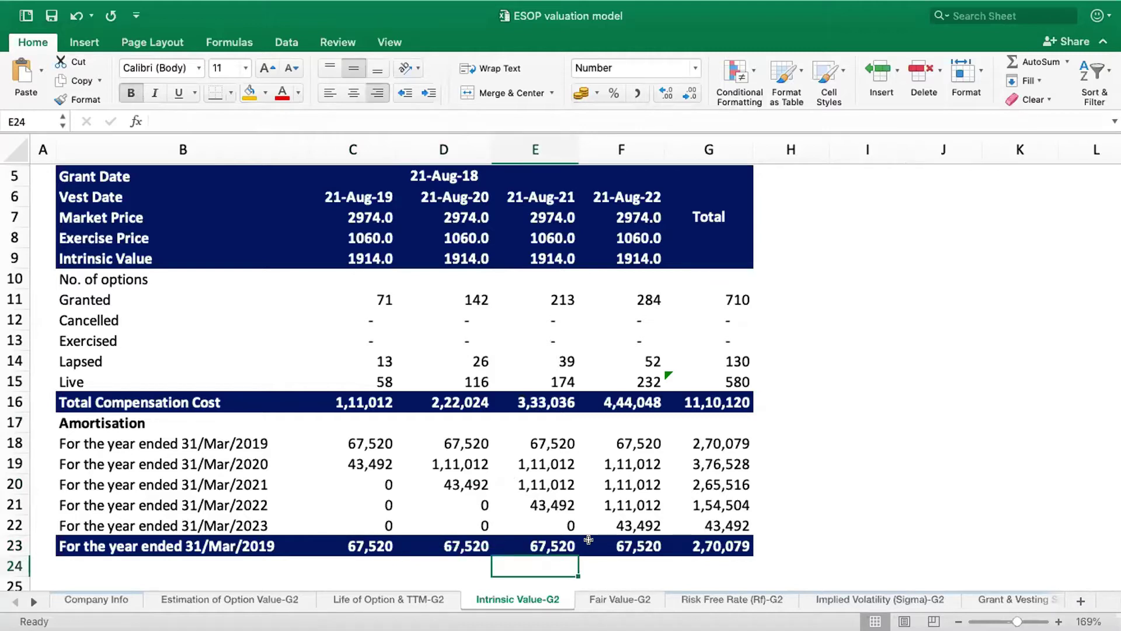
pyautogui.click(725, 541)
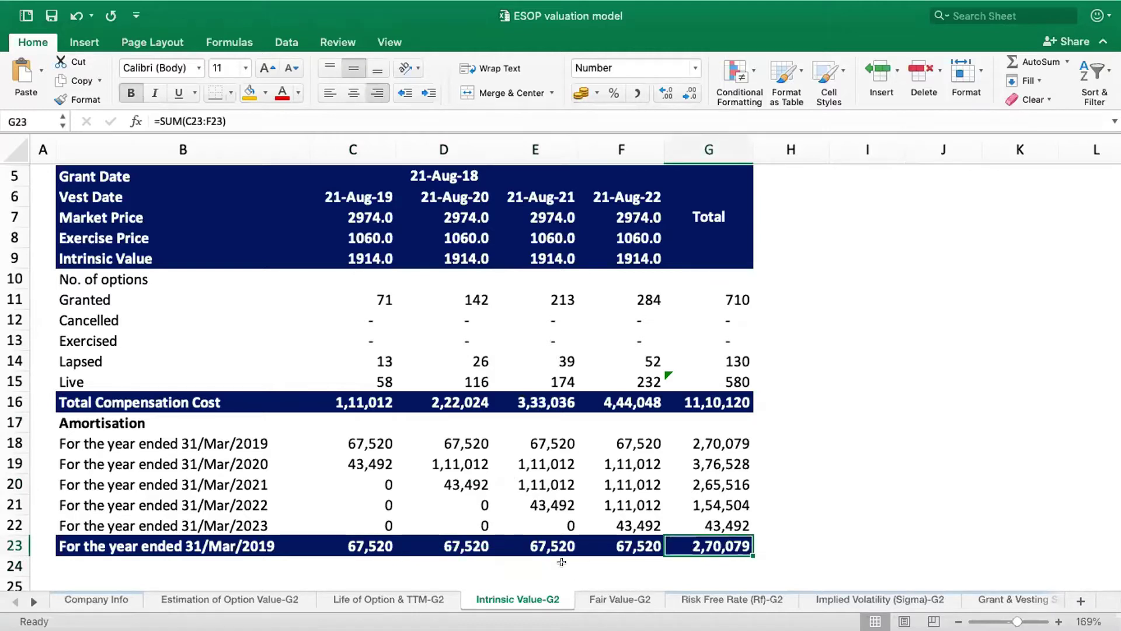
# Step: Review the option pricing inputs on the Company Info sheet, from the option grant date through the dividend yield
pyautogui.click(104, 600)
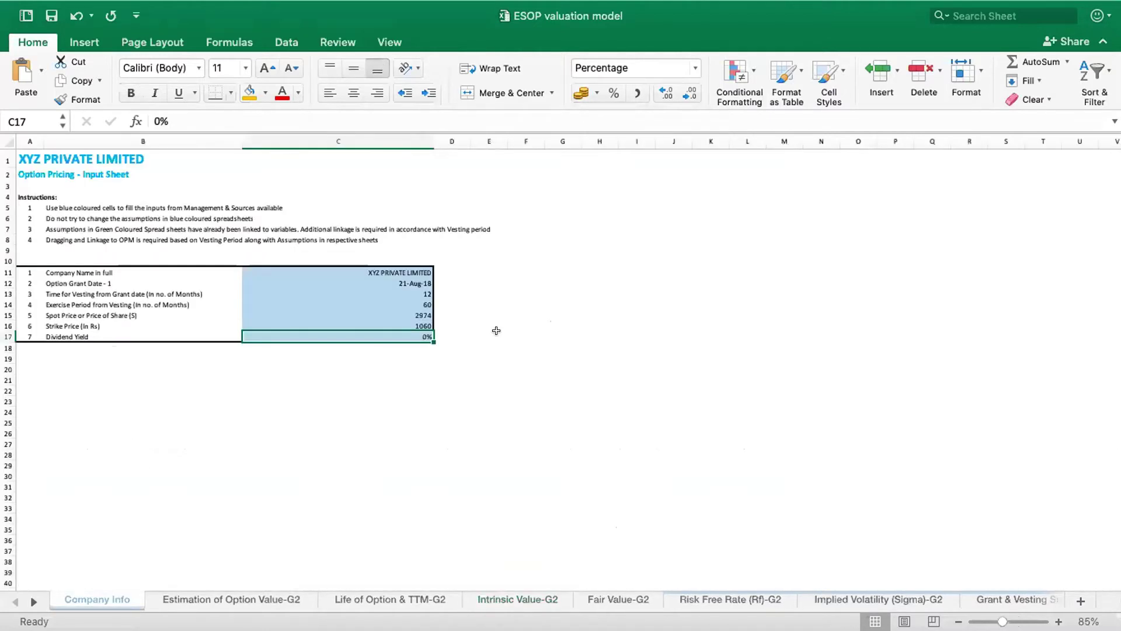
pyautogui.scroll(5, 496, 330)
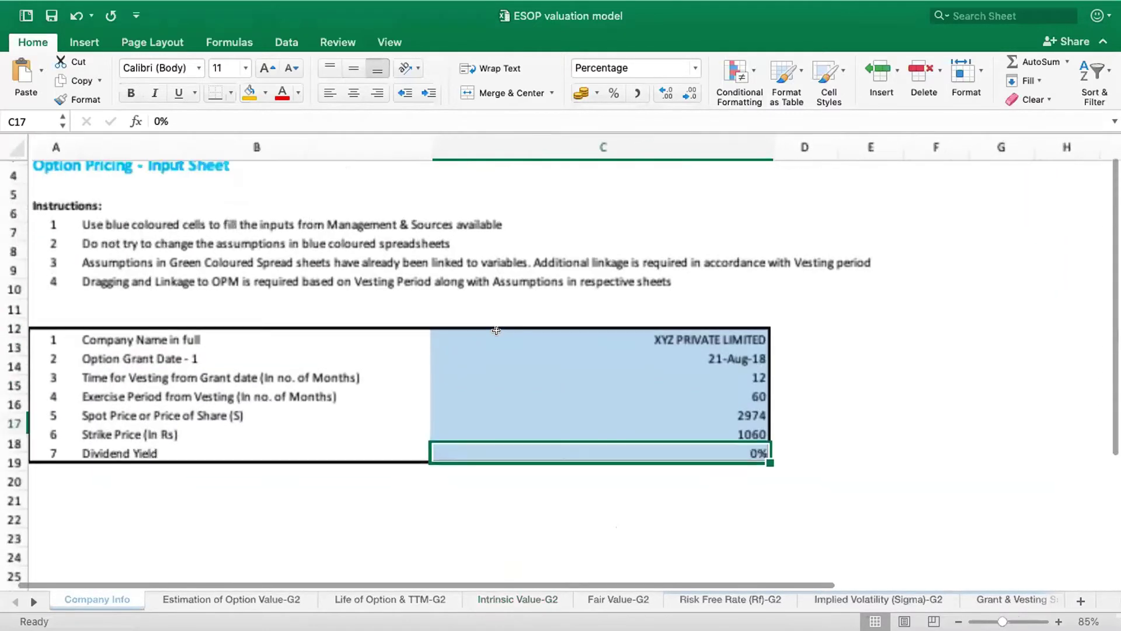
pyautogui.scroll(2, 496, 330)
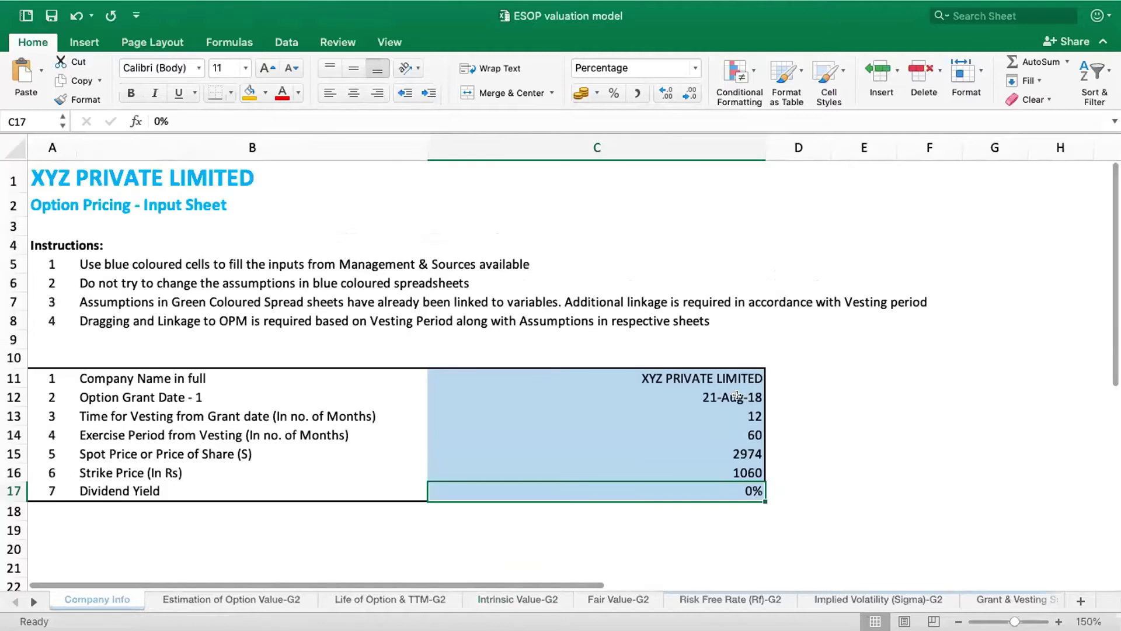
pyautogui.click(737, 396)
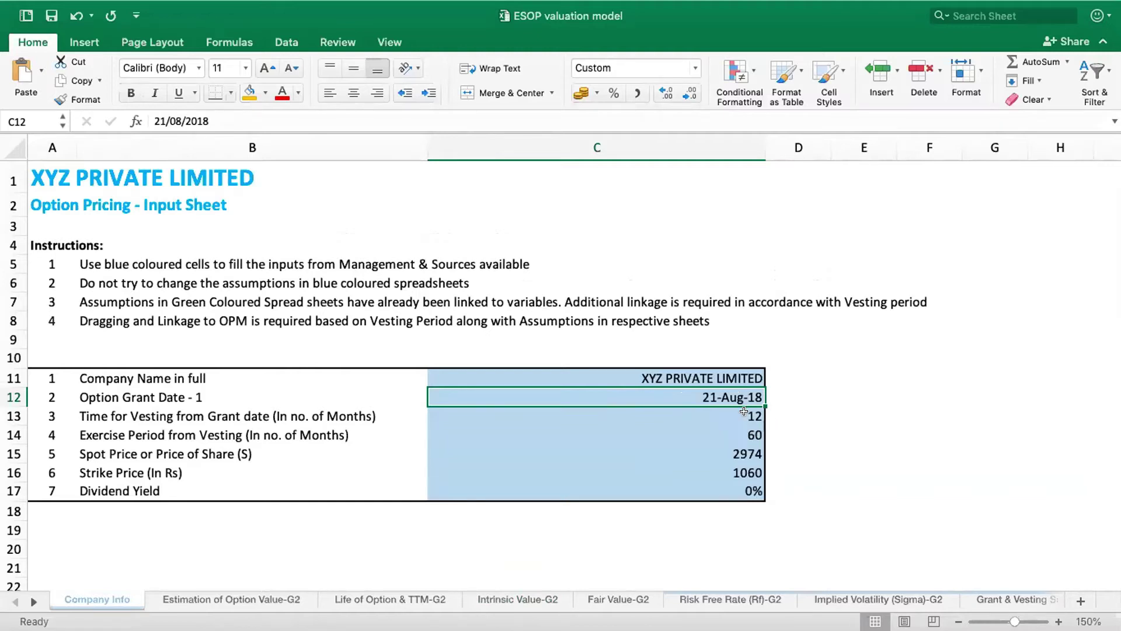
pyautogui.click(745, 413)
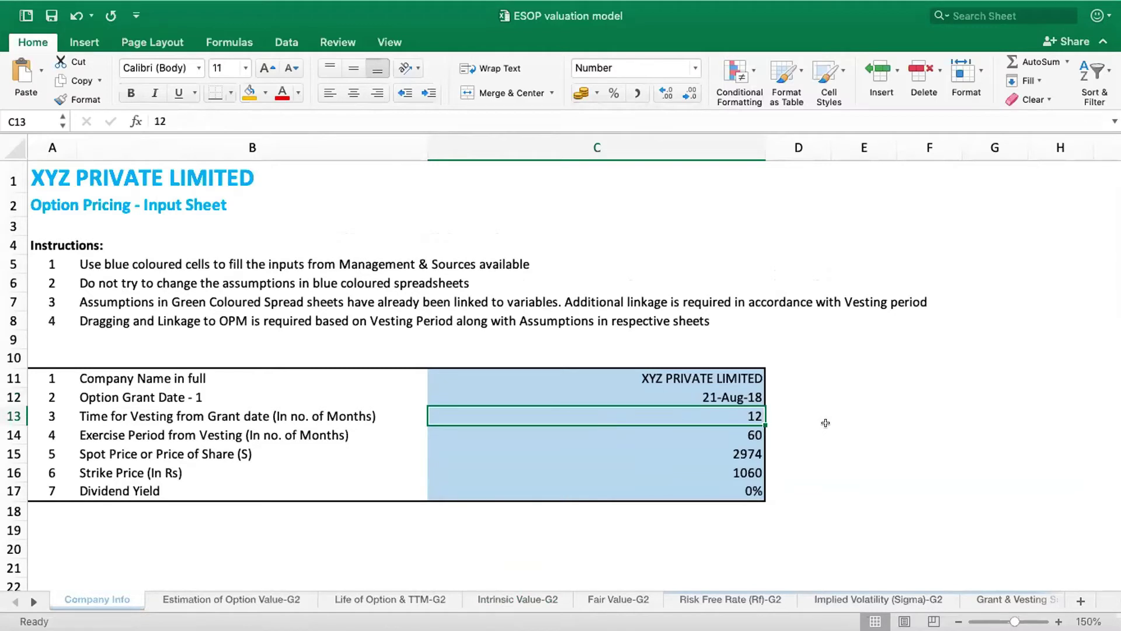
pyautogui.press('Down')
pyautogui.press('Down')
pyautogui.press('Down')
pyautogui.press('Down')
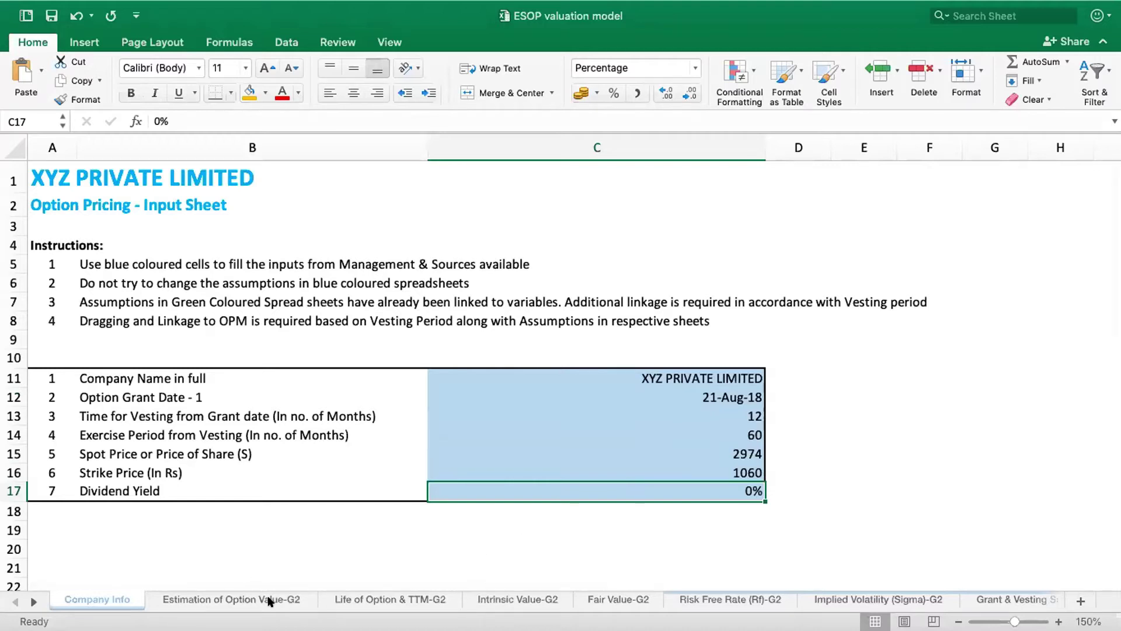
# Step: Look through the sheets from Estimation of Option Value-G2 and Risk Free Rate (Rf)-G2 to the Black-Scholes-Merton sheets for Vest 1 to Vest 3
pyautogui.click(270, 599)
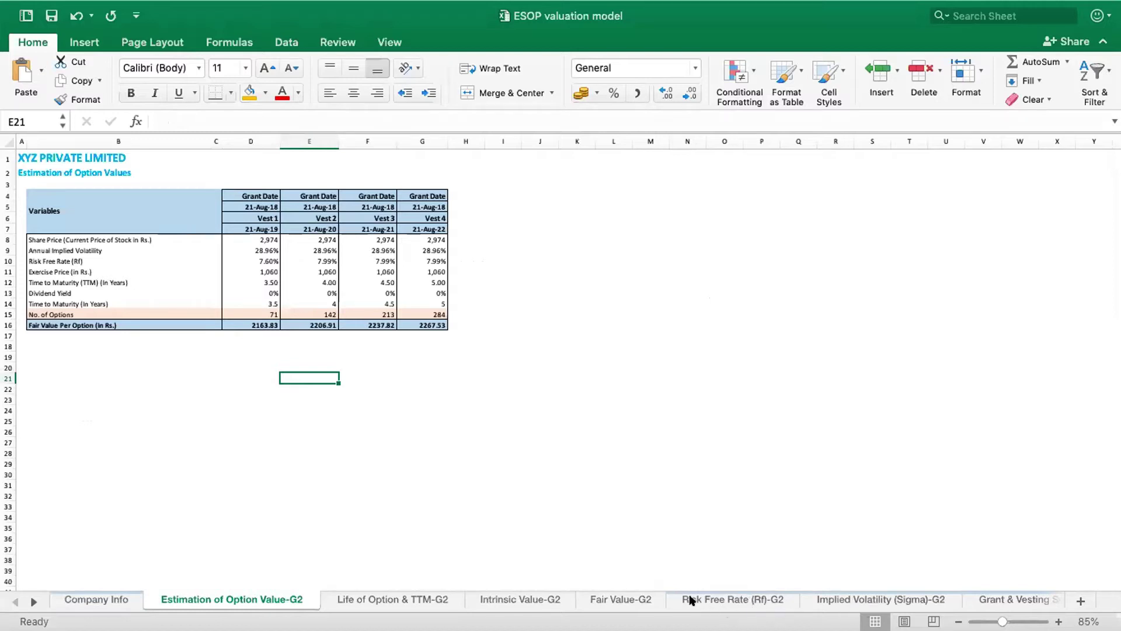
pyautogui.click(733, 599)
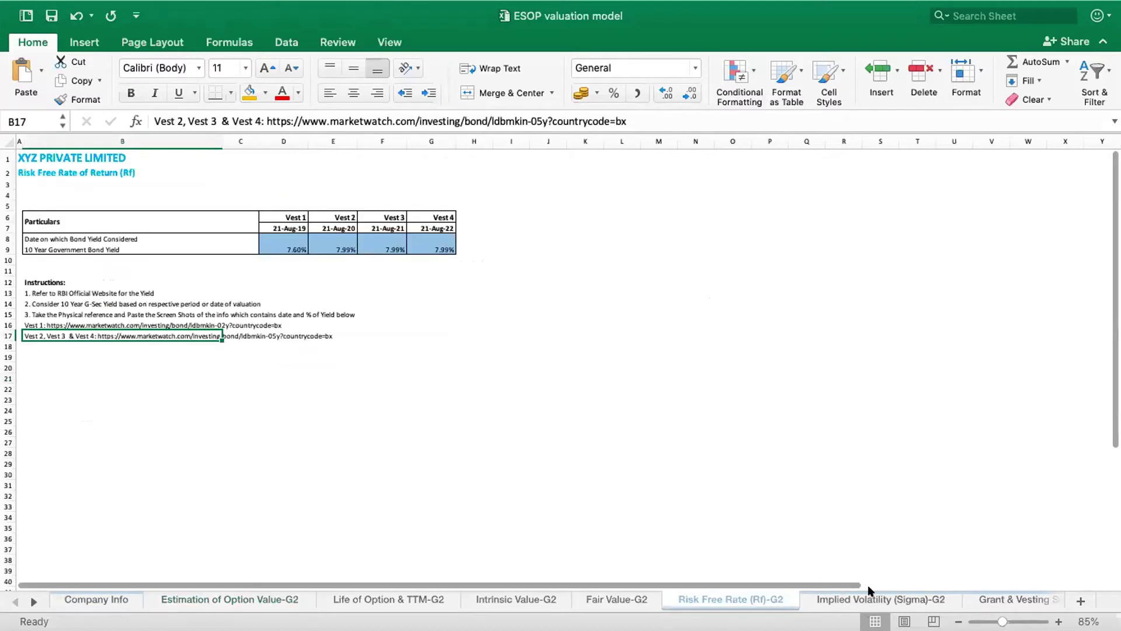
pyautogui.click(912, 599)
pyautogui.click(1015, 600)
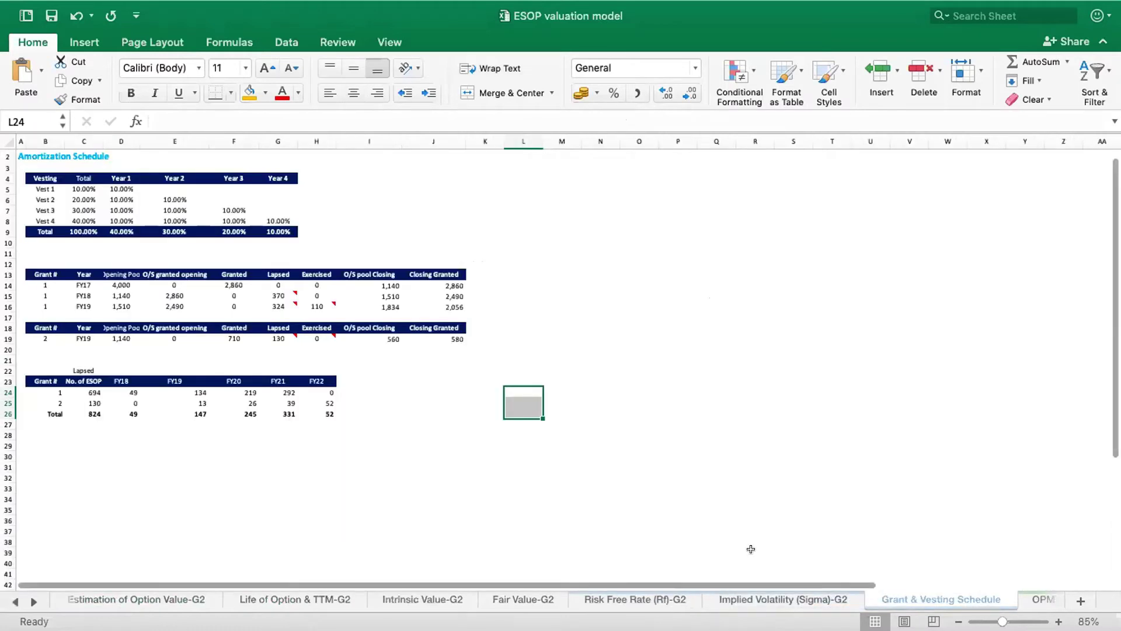
pyautogui.scroll(4, 234, 310)
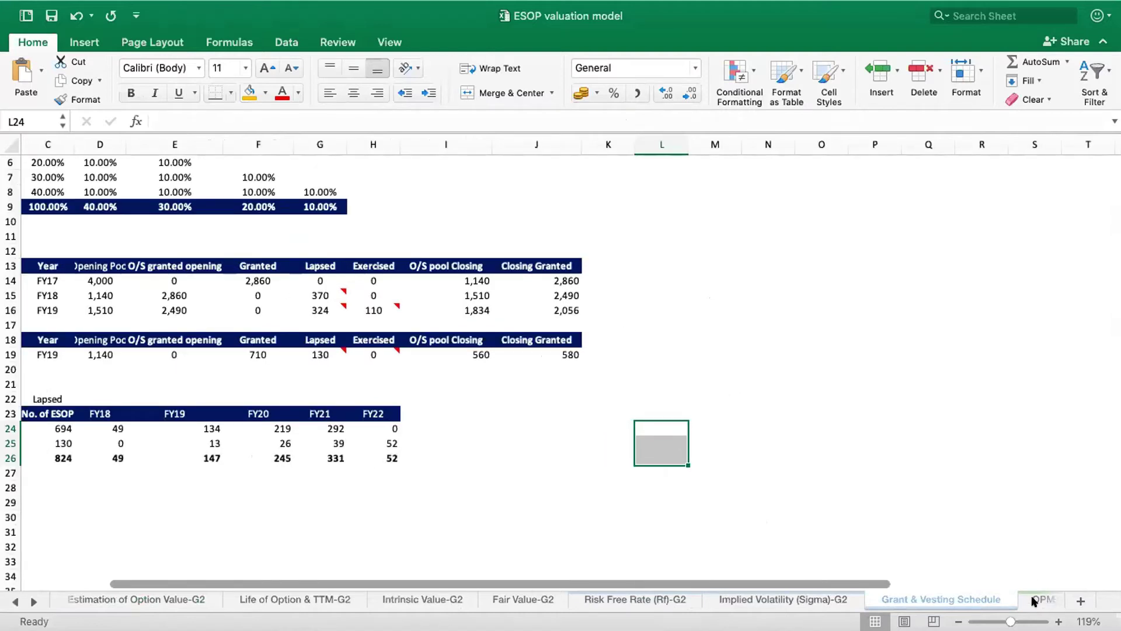
pyautogui.click(1034, 600)
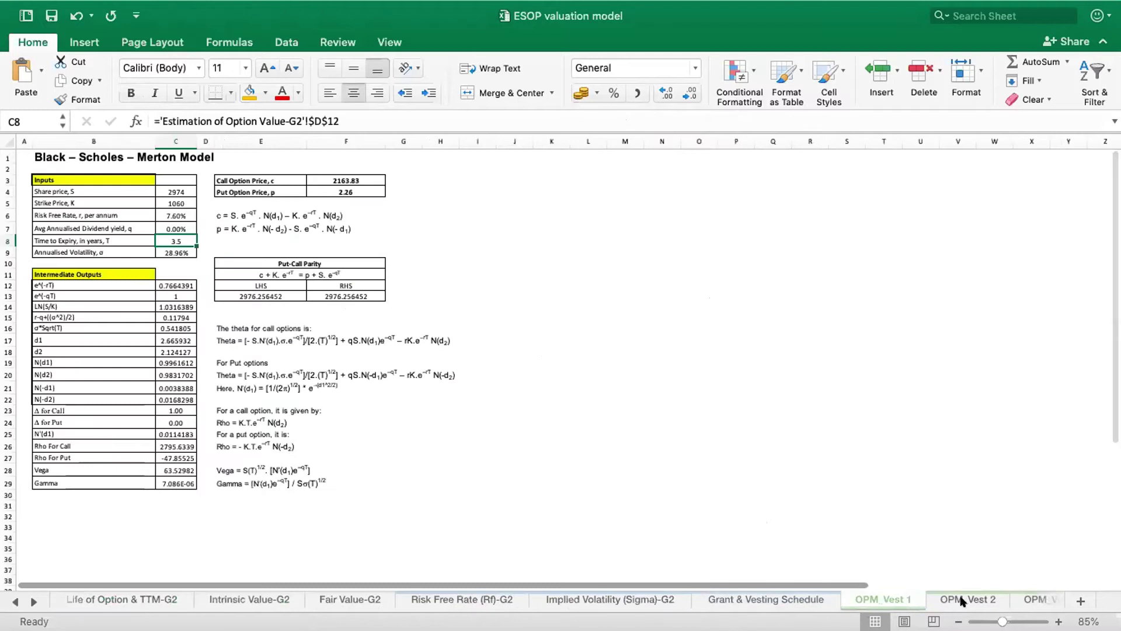
pyautogui.click(977, 600)
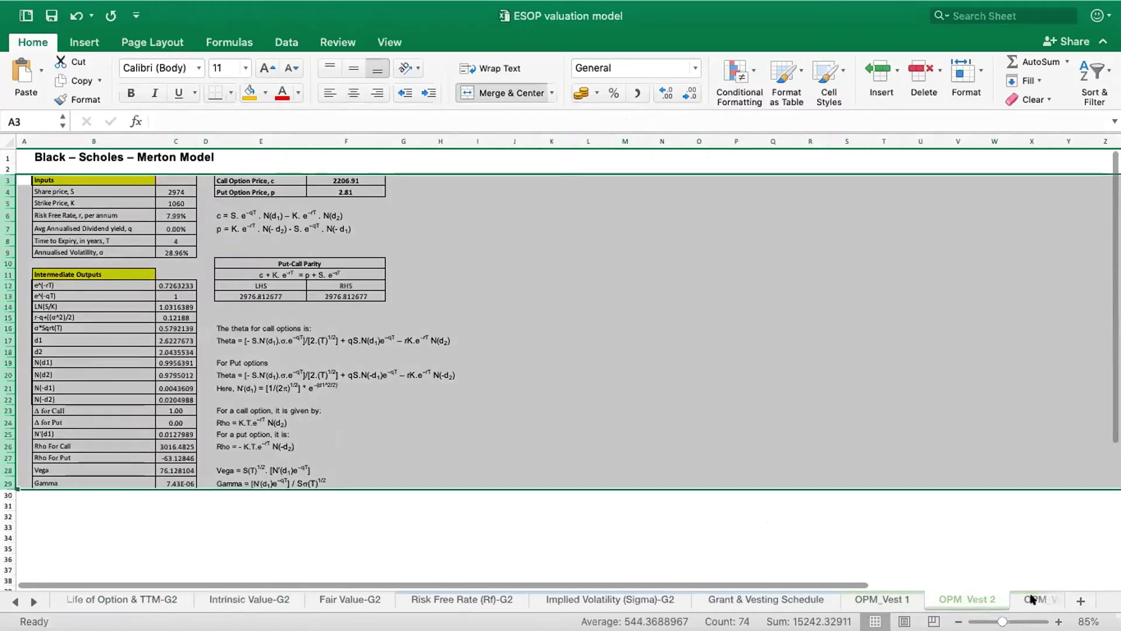
pyautogui.click(1035, 600)
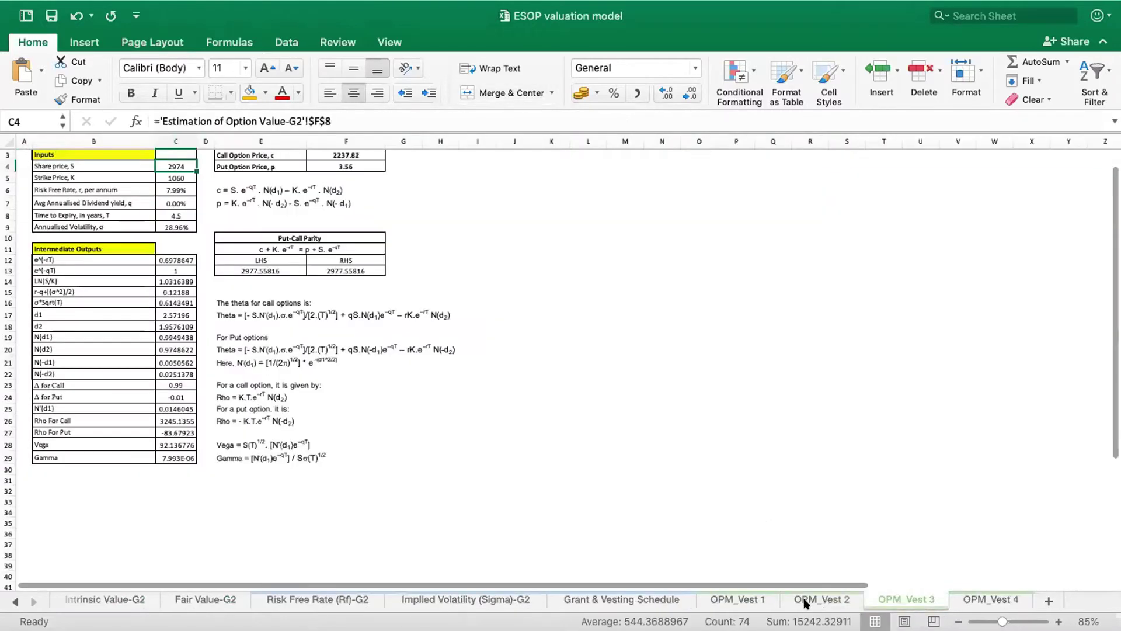
# Step: Review the total vesting percentages of Vest 1 to Vest 4 on the Grant & Vesting Schedule sheet
pyautogui.click(650, 601)
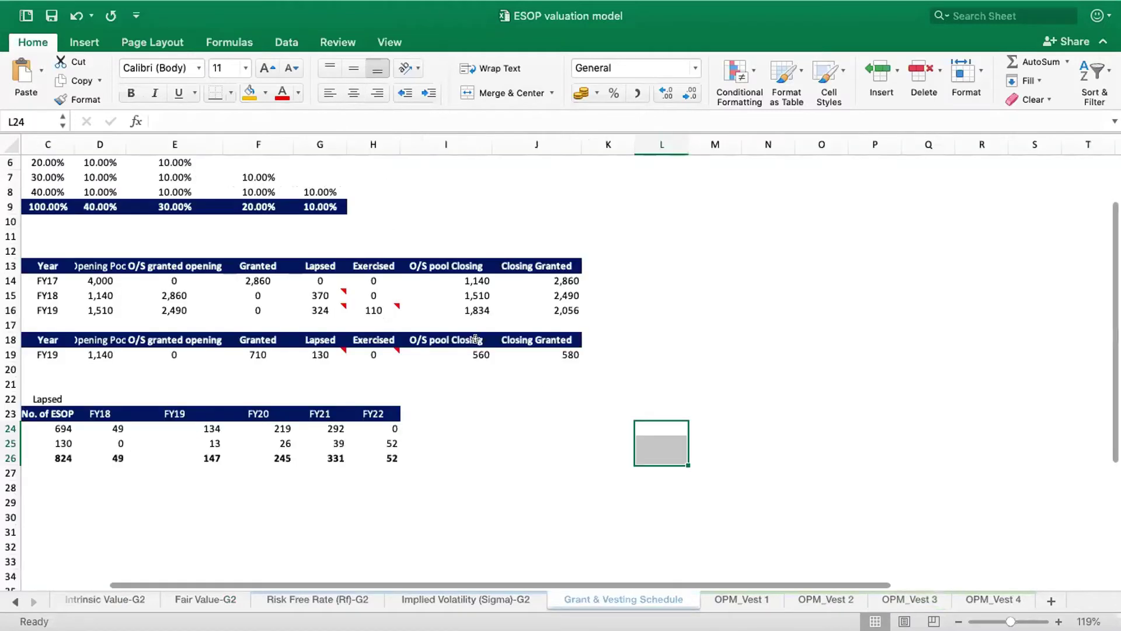
pyautogui.scroll(1, 108, 281)
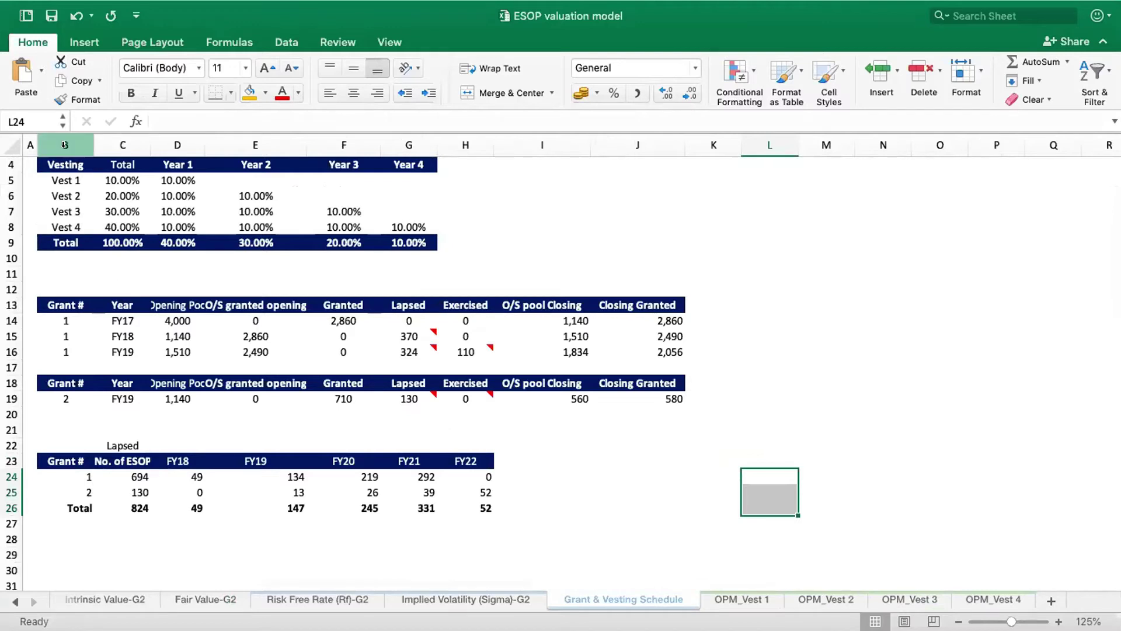
pyautogui.click(120, 175)
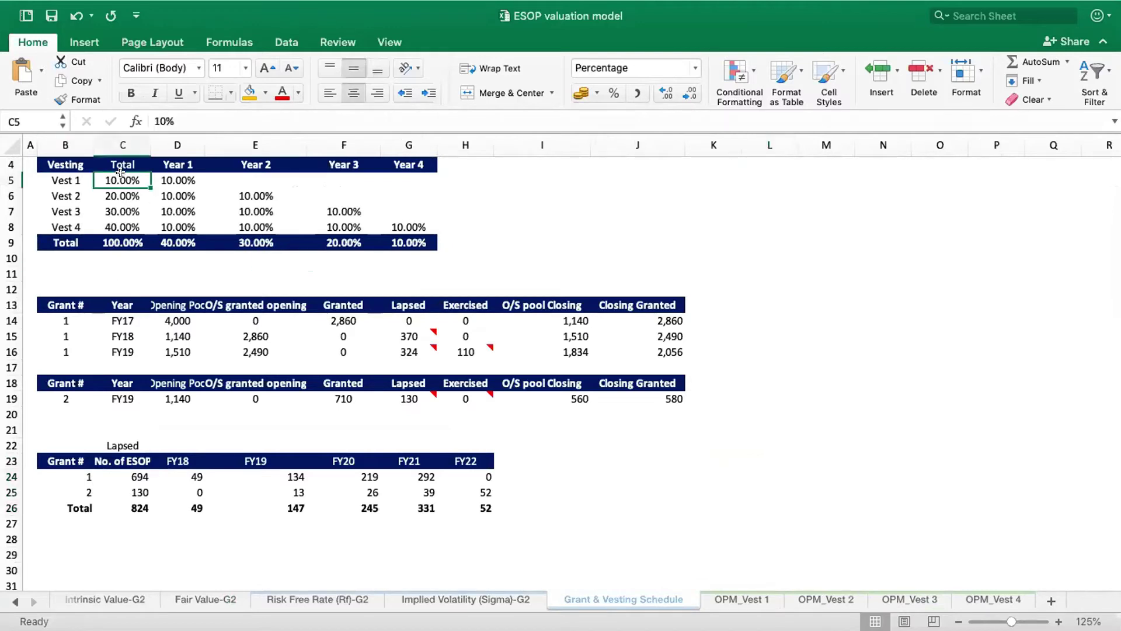
pyautogui.press('Right')
pyautogui.press('Left')
pyautogui.press('Down')
pyautogui.press('Down')
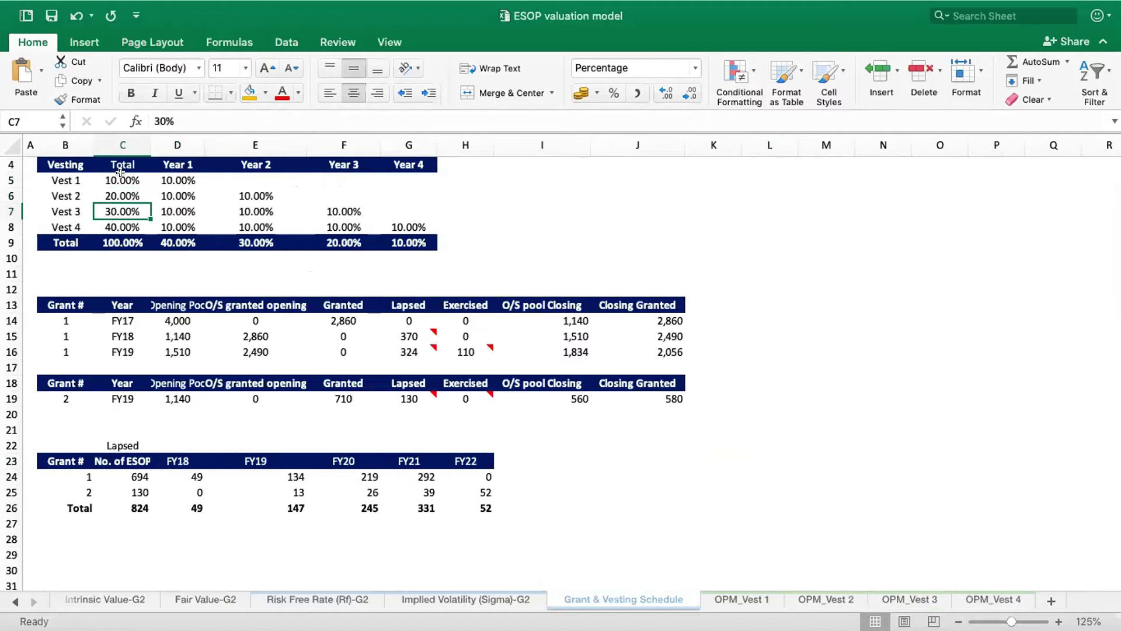
pyautogui.press('Down')
pyautogui.press('Up')
pyautogui.press('Up')
pyautogui.press('Up')
# Step: Trace how each vest's total percentage is split across Year 1 to Year 4 in the vesting table
pyautogui.press('Right')
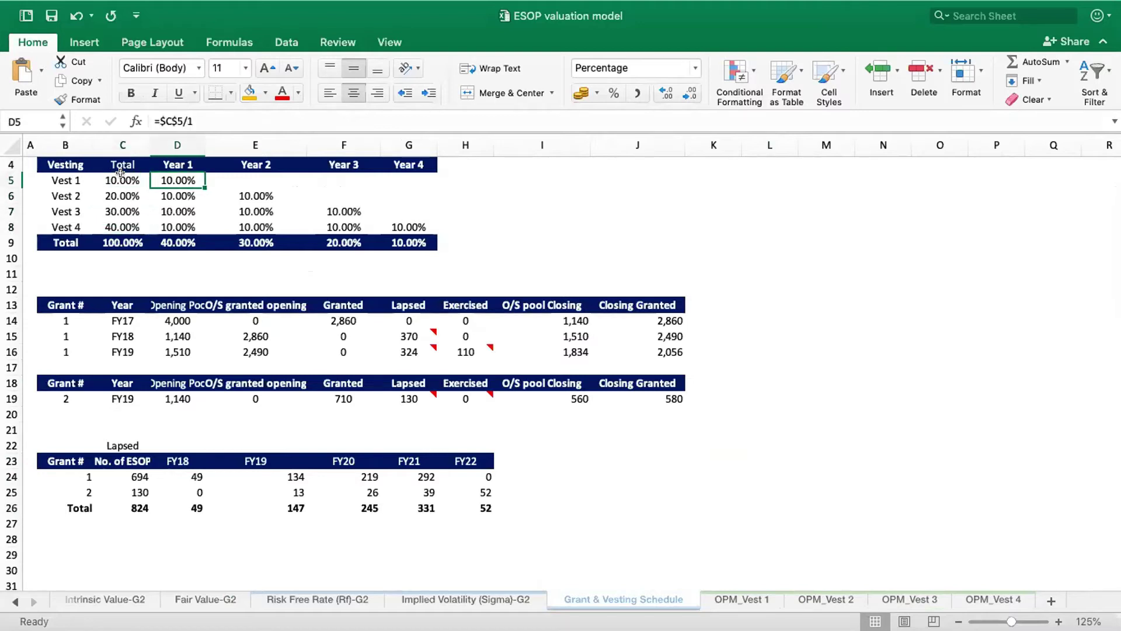
pyautogui.press('Down')
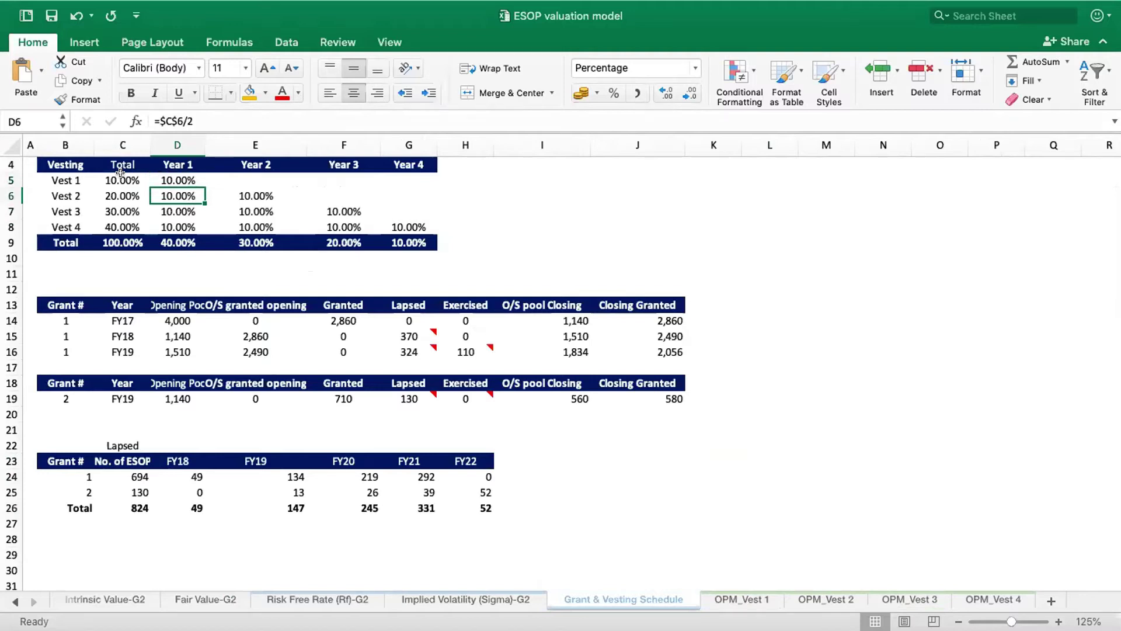
pyautogui.press('Left')
pyautogui.press('Right')
pyautogui.press('Right')
pyautogui.press('Left')
pyautogui.press('Right')
pyautogui.press('Left')
pyautogui.press('Down')
pyautogui.press('Right')
pyautogui.press('Right')
pyautogui.press('Left')
pyautogui.press('Left')
pyautogui.press('Down')
pyautogui.press('Right')
pyautogui.press('Right')
pyautogui.press('Right')
pyautogui.press('Left')
pyautogui.press('Left')
pyautogui.press('Left')
# Step: Check the sum formulas in the vesting table's Total row for Year 1 to Year 4
pyautogui.press('Down')
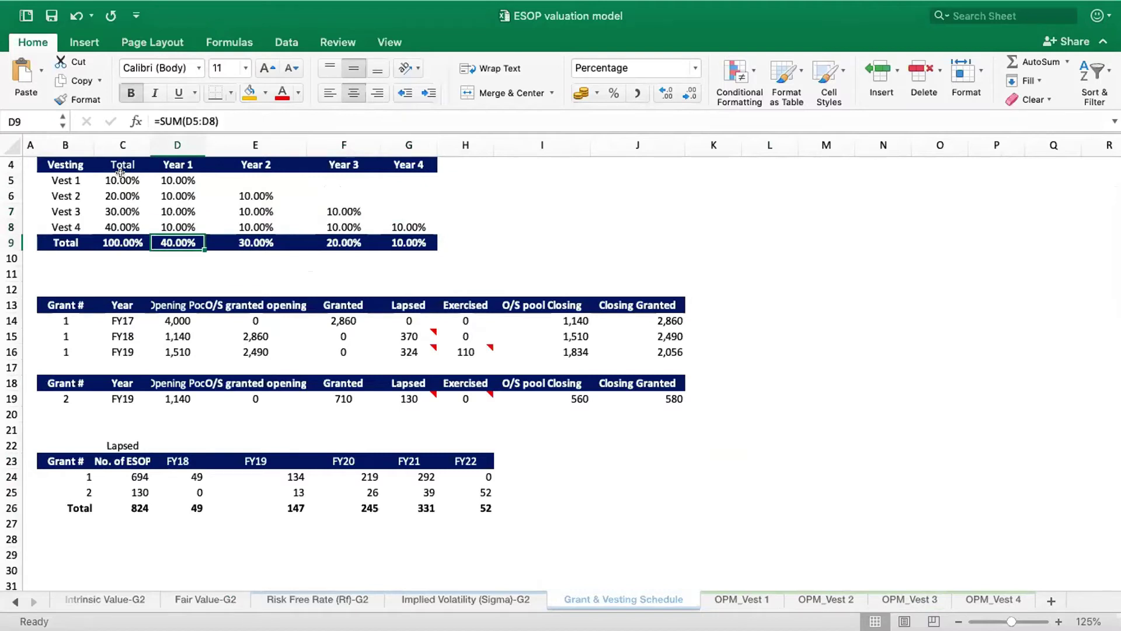
pyautogui.press('Right')
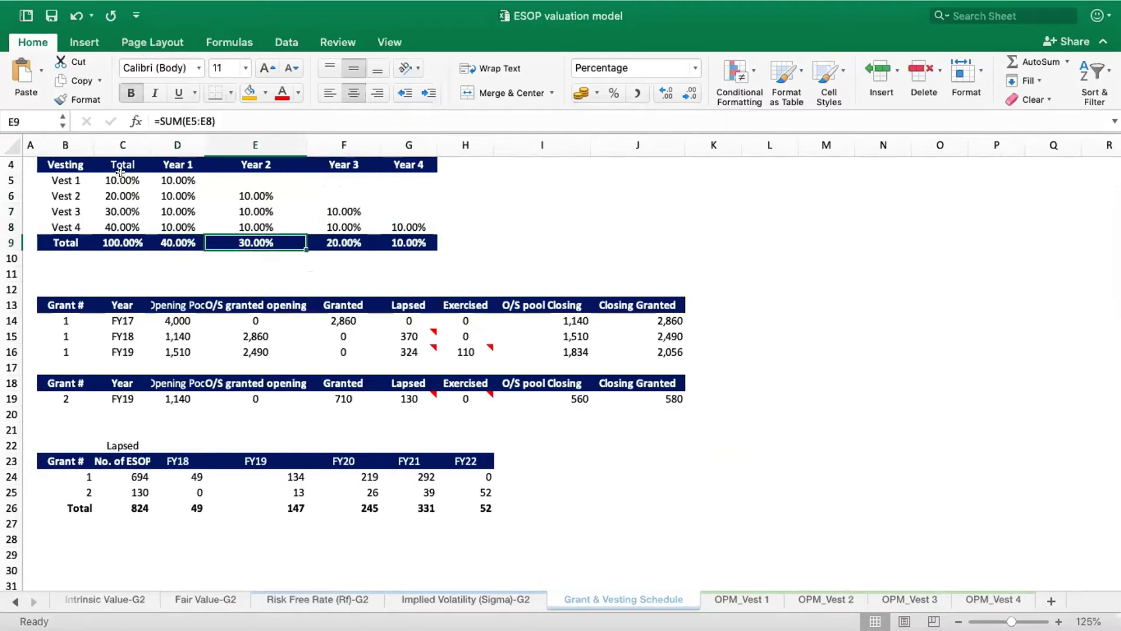
pyautogui.press('Right')
pyautogui.press('Right')
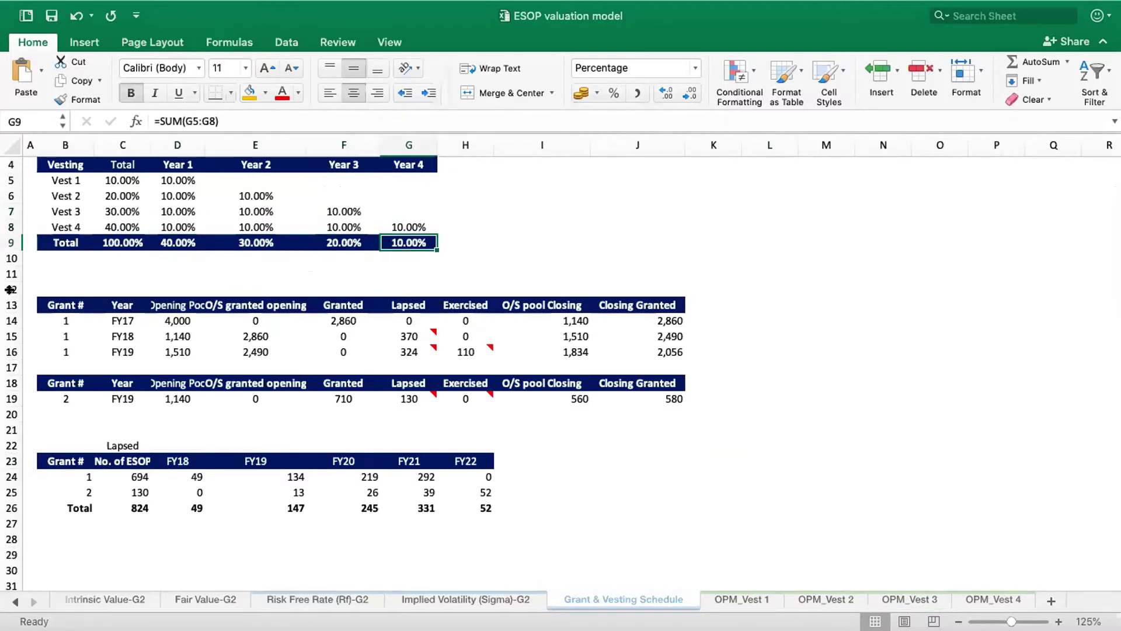
# Step: Go through Grant 1's opening pool for FY17 to FY19 and the FY19 granted, lapsed and exercised entries
pyautogui.click(170, 314)
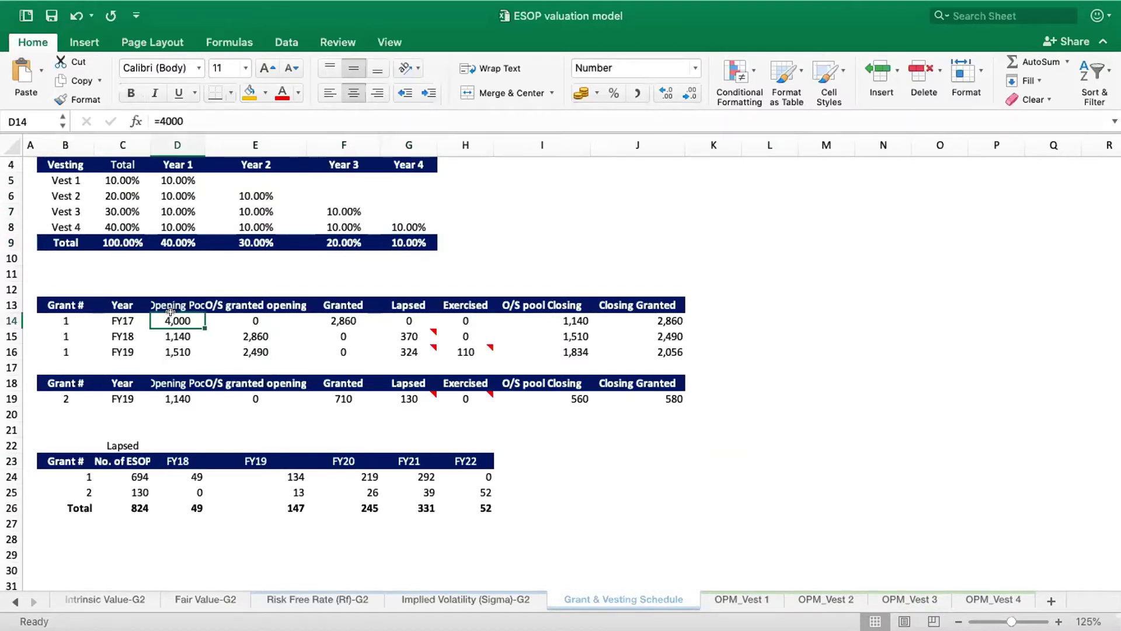
pyautogui.press('Down')
pyautogui.press('Down')
pyautogui.press('Down')
pyautogui.press('Up')
pyautogui.press('Right')
pyautogui.press('Right')
pyautogui.press('Right')
pyautogui.press('Right')
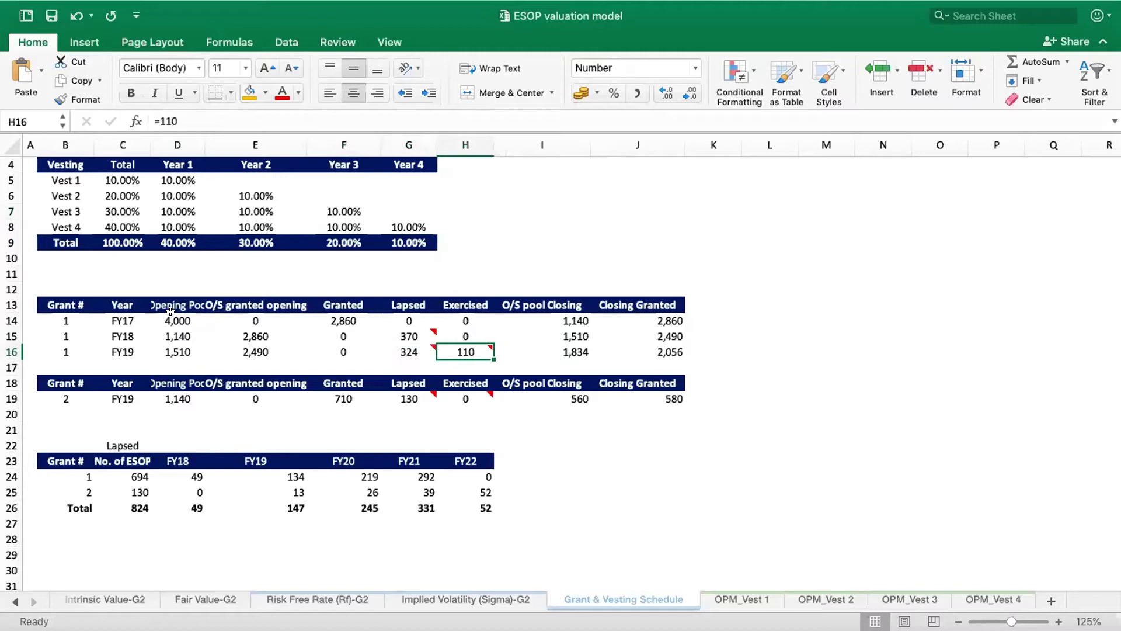
pyautogui.press('Right')
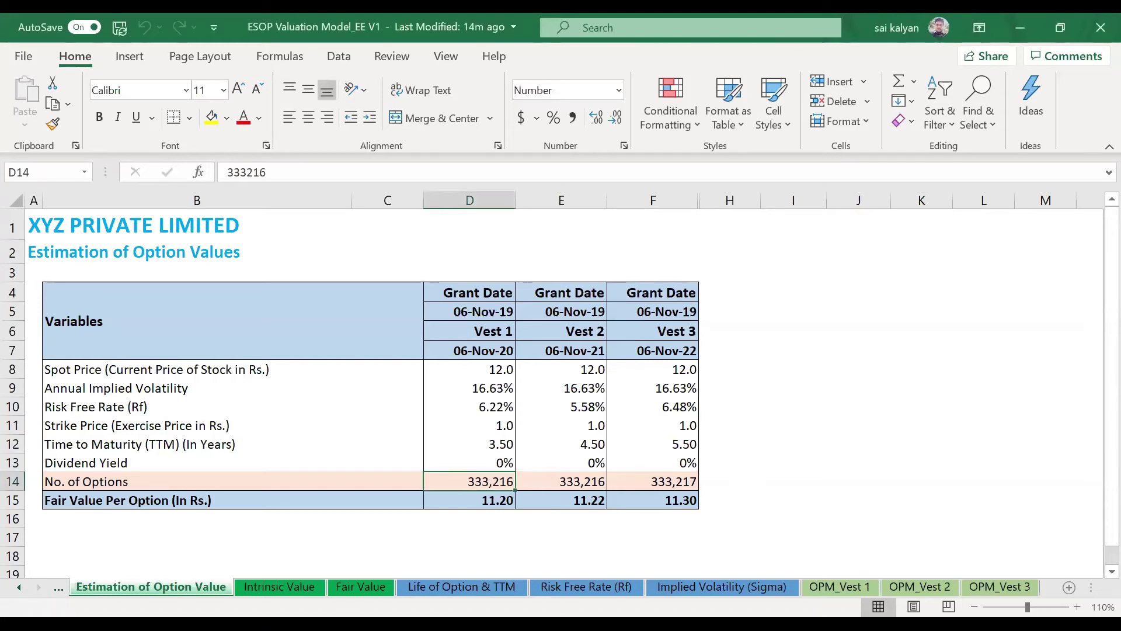
# Step: Open the OPM_Vest 1 sheet in the ESOP Valuation Model_EE V1 workbook and highlight its inputs from share price to annualised volatility
pyautogui.click(16, 587)
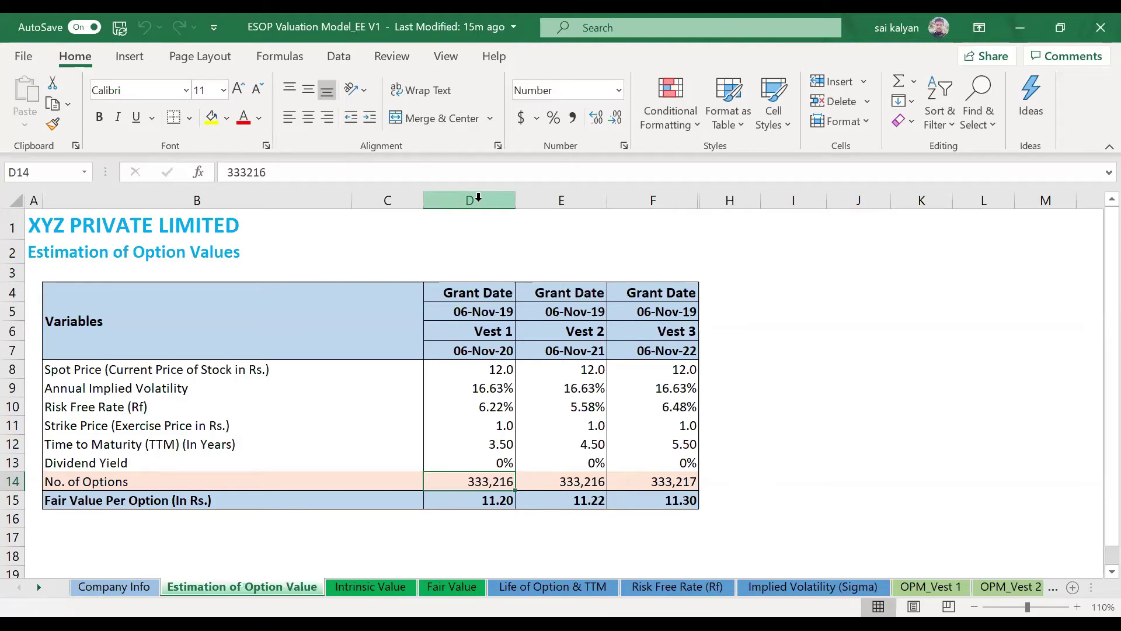
pyautogui.click(37, 587)
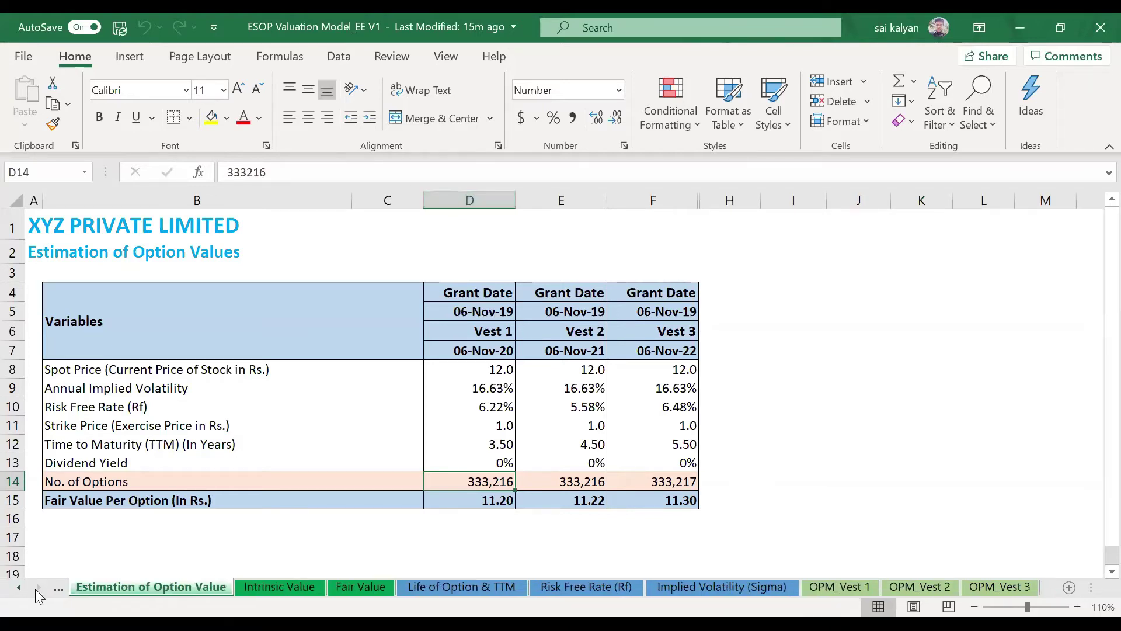
pyautogui.click(850, 590)
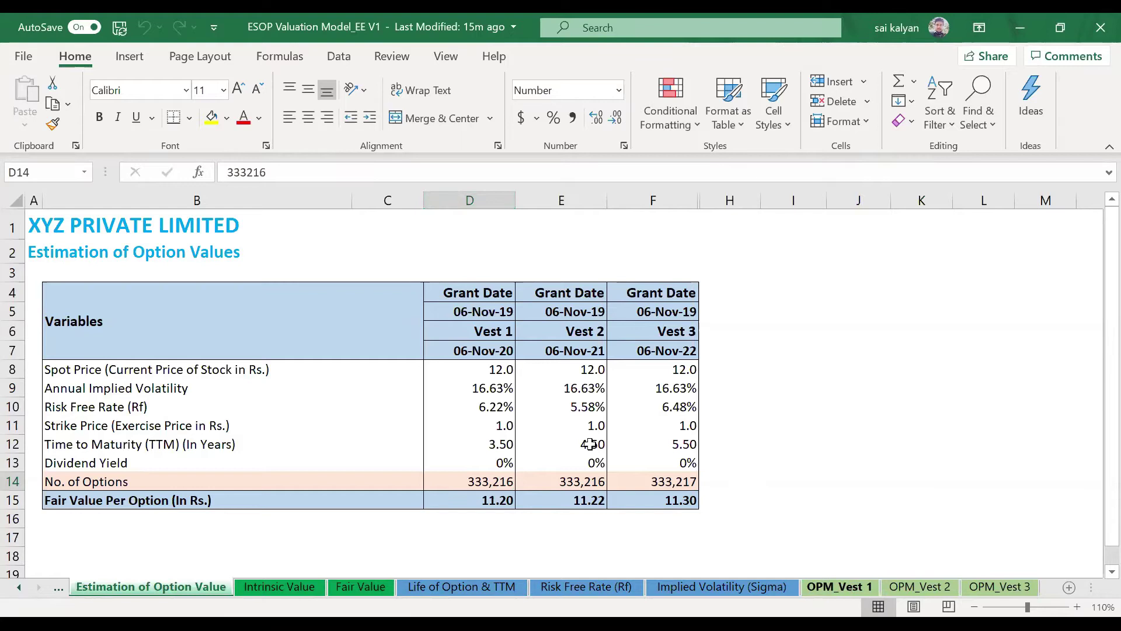
pyautogui.click(1077, 607)
pyautogui.click(1078, 605)
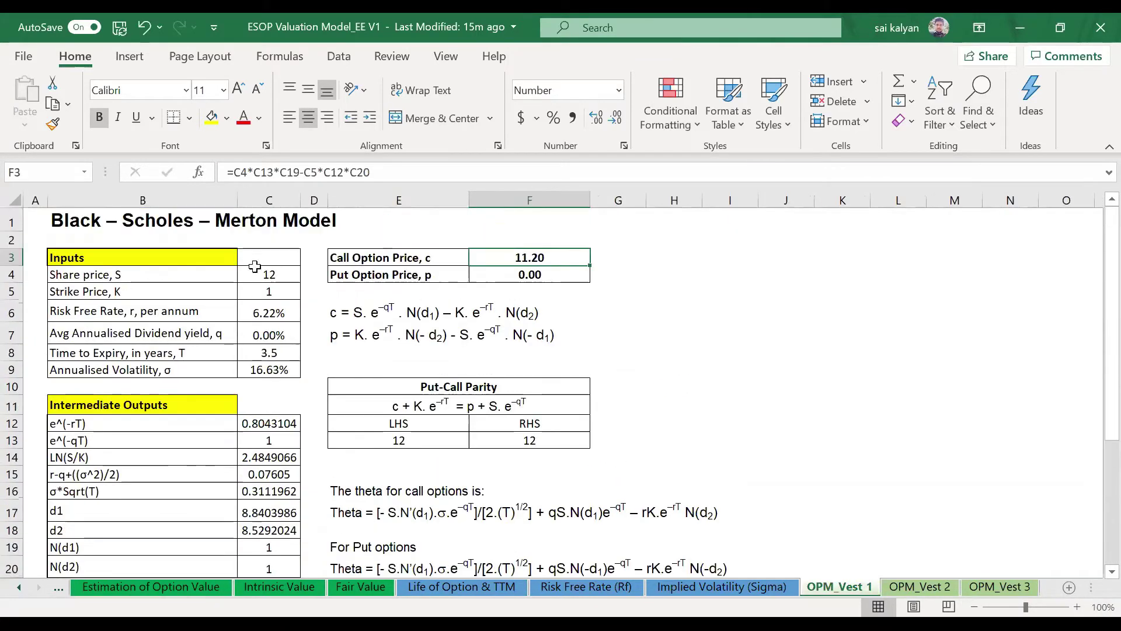
pyautogui.click(213, 274)
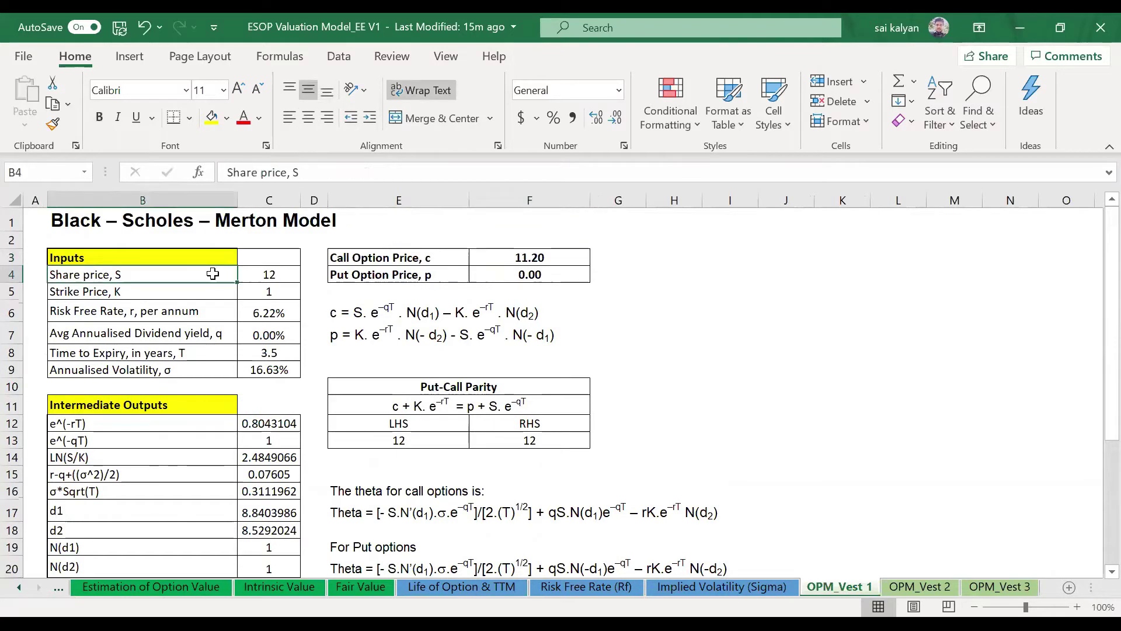
pyautogui.hotkey('ctrl', 'shift', 'Down')
pyautogui.hotkey('shift', 'Right')
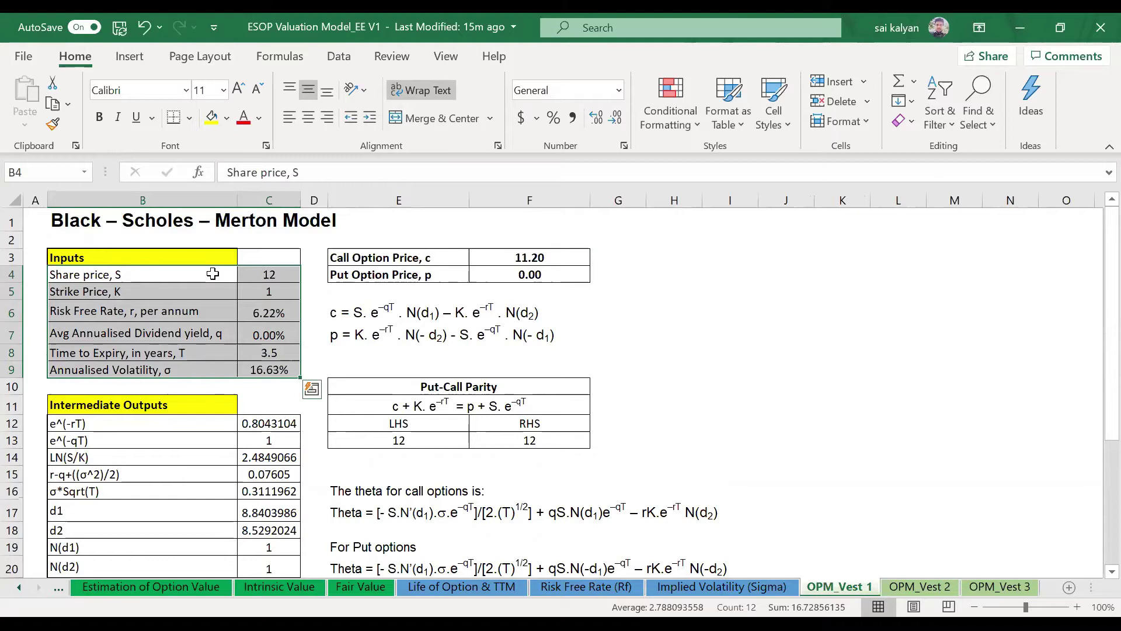
# Step: Inspect the source links behind the share price, strike price and risk free rate inputs of the Vest 1 model
pyautogui.click(262, 275)
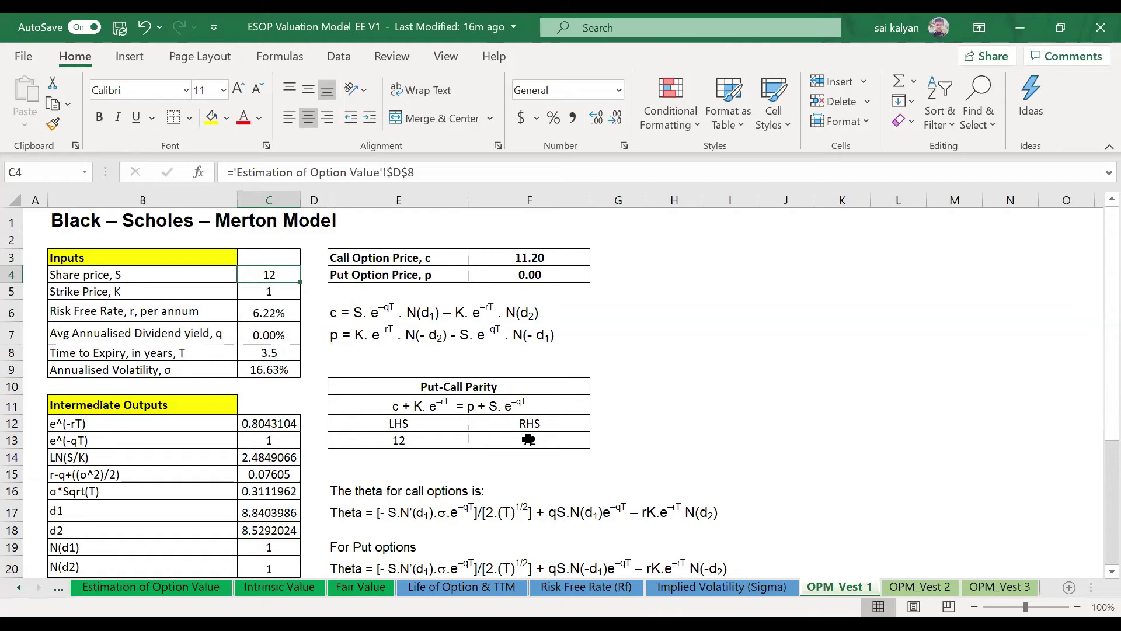
pyautogui.press('Down')
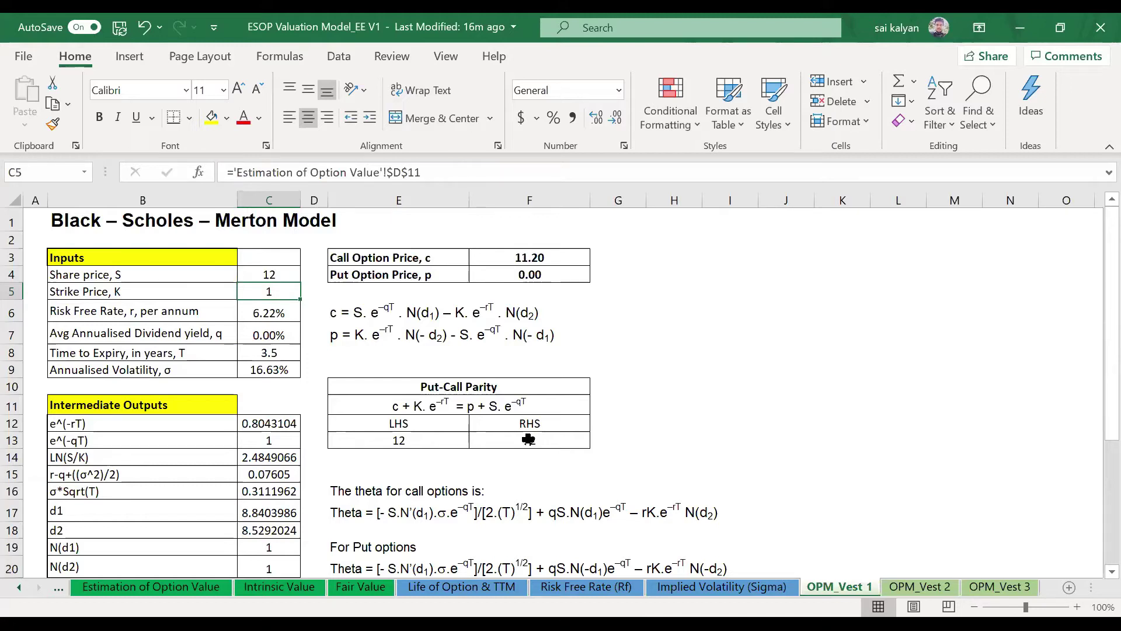
pyautogui.press('Down')
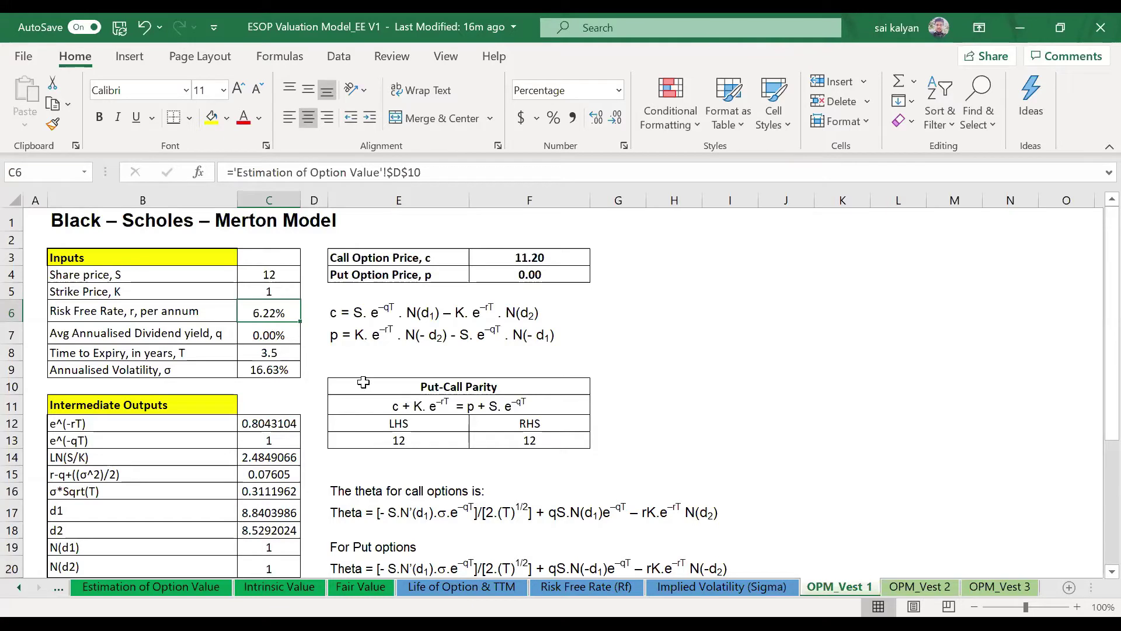
# Step: Inspect the Time to Maturity formula on the Life of Option & TTM sheet and highlight the values of all three vests
pyautogui.click(477, 587)
pyautogui.scroll(1, 643, 485)
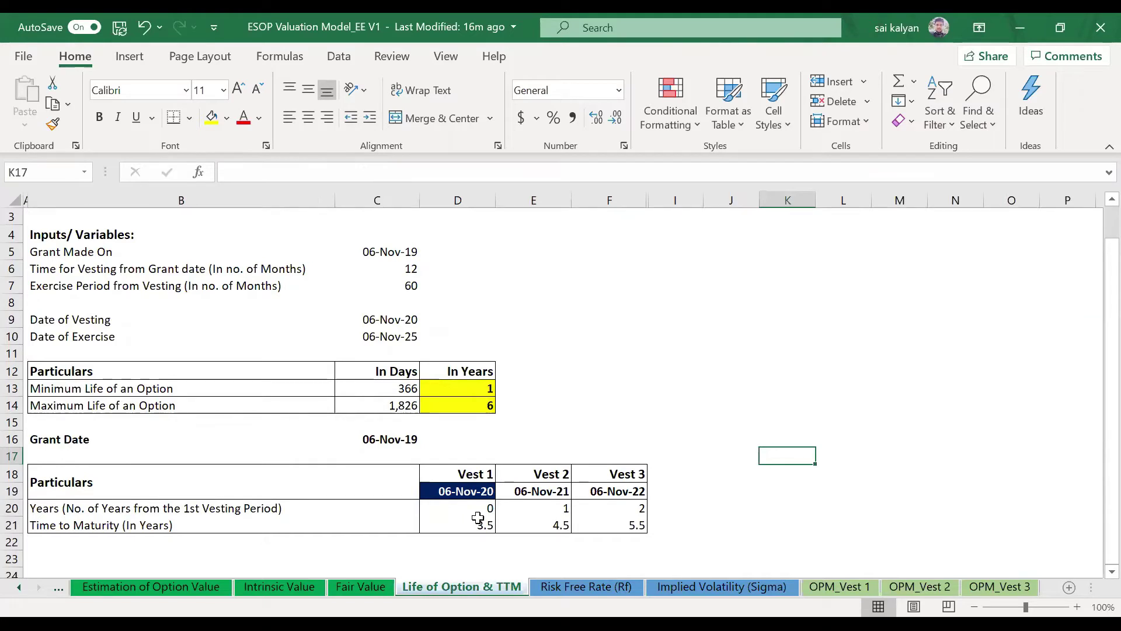
pyautogui.click(478, 519)
pyautogui.hotkey('ctrl', 'shift', 'Right')
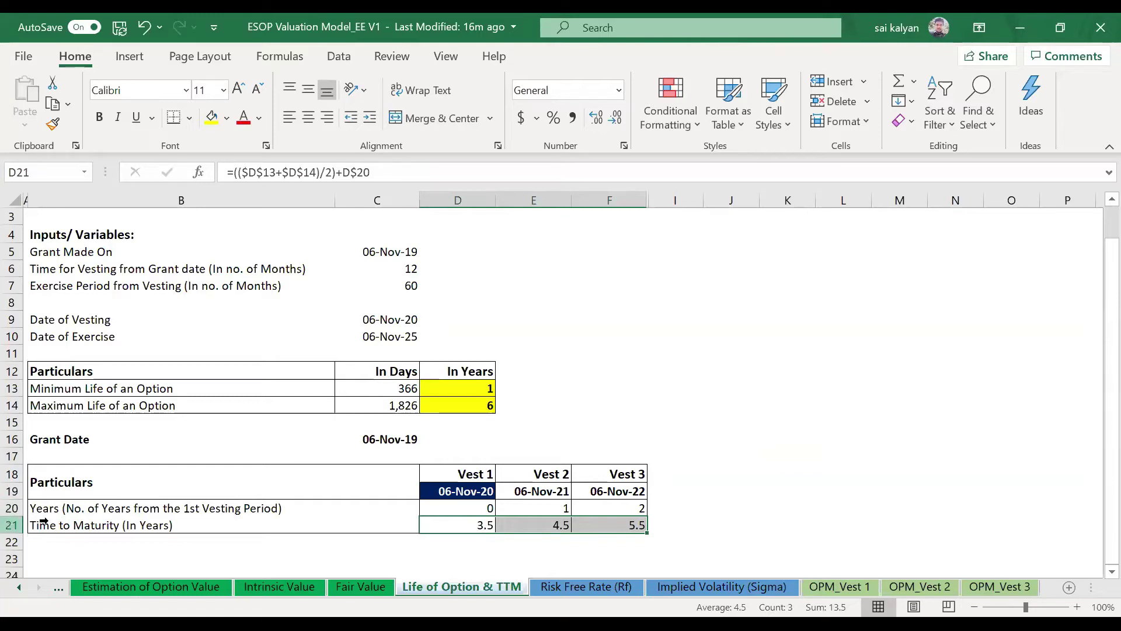
# Step: Highlight the whole Time to Maturity row together with the columns of Vest 1, Vest 2 and Vest 3
pyautogui.click(12, 524)
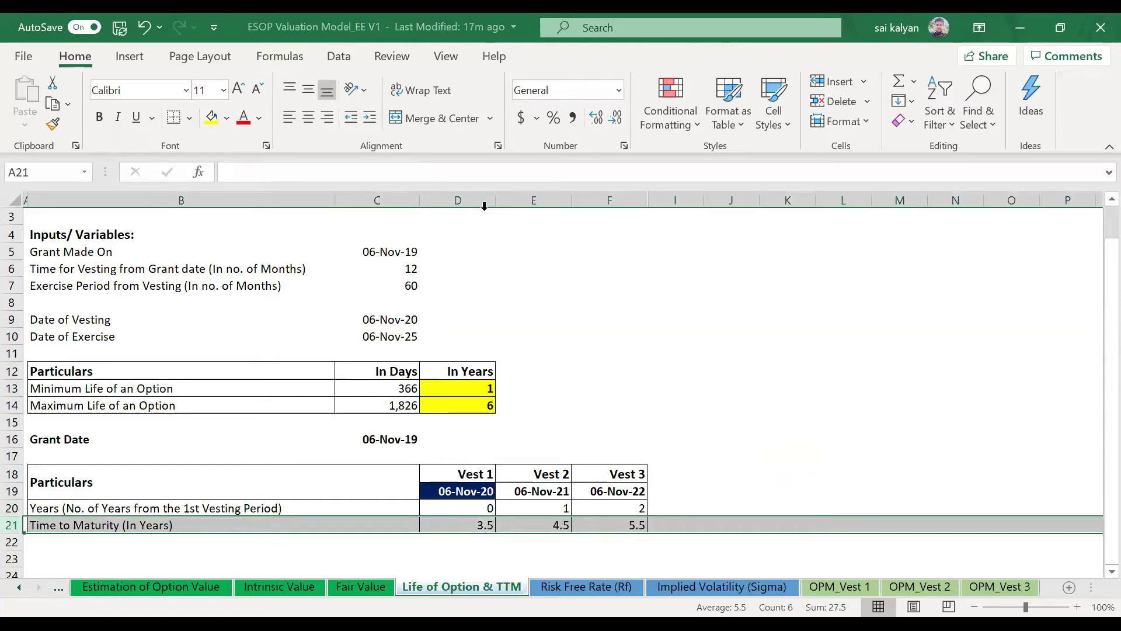
pyautogui.click(524, 200)
pyautogui.hotkey('shift', 'Left')
pyautogui.keyDown('ctrl'); pyautogui.click(607, 200); pyautogui.keyUp('ctrl')
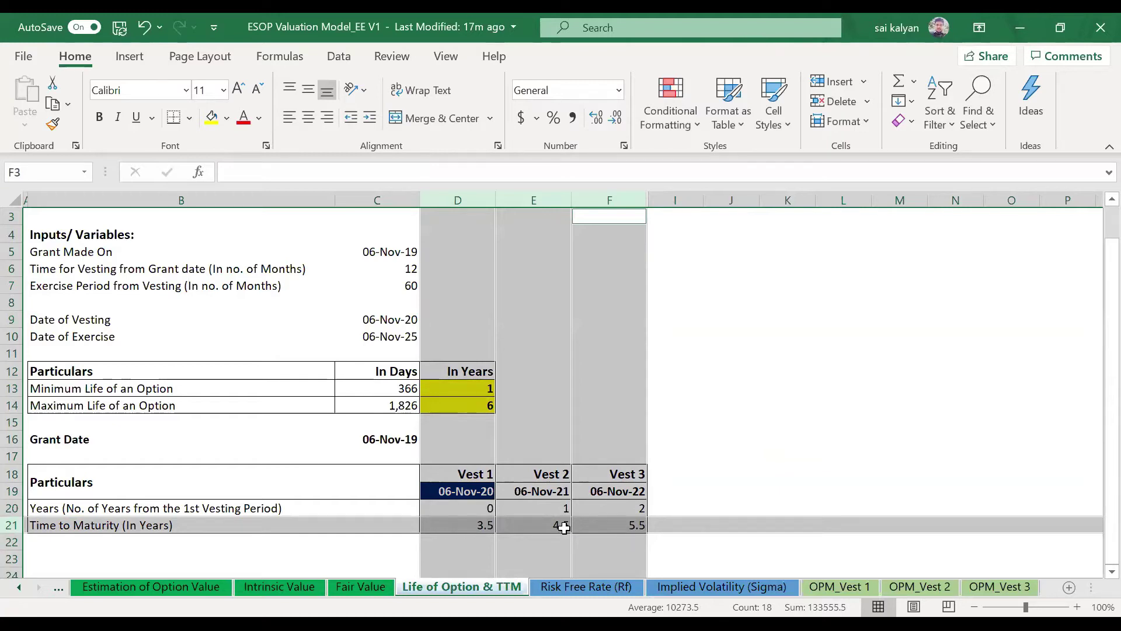
# Step: Review the rounded time to maturity and Indian government bond yield for Vest 1 on the Risk Free Rate (Rf) sheet
pyautogui.click(625, 589)
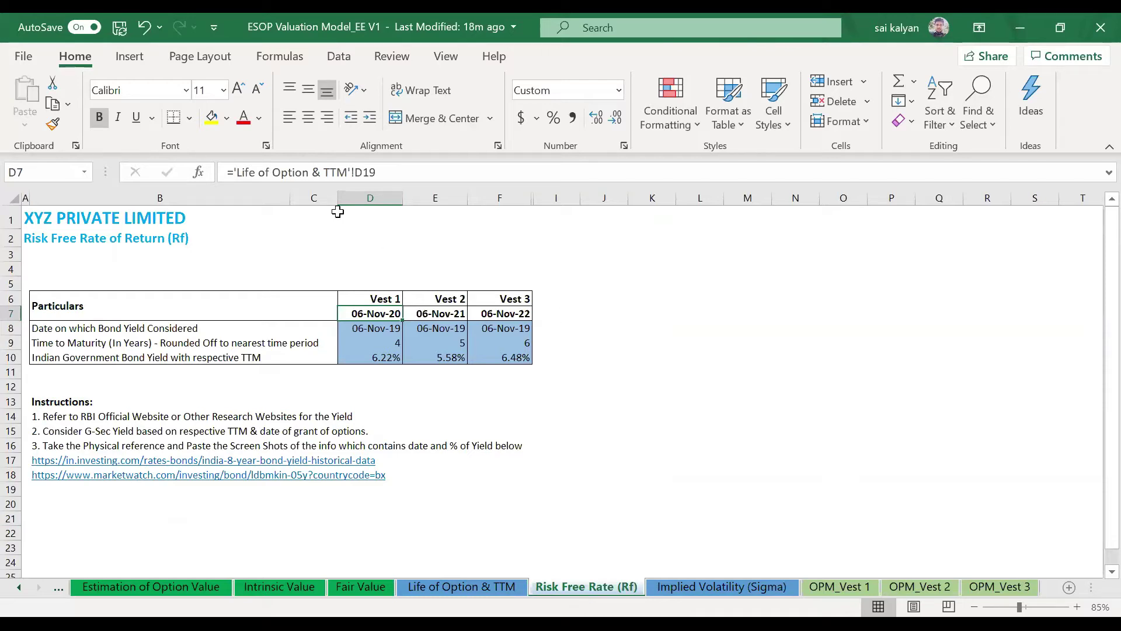
pyautogui.click(275, 358)
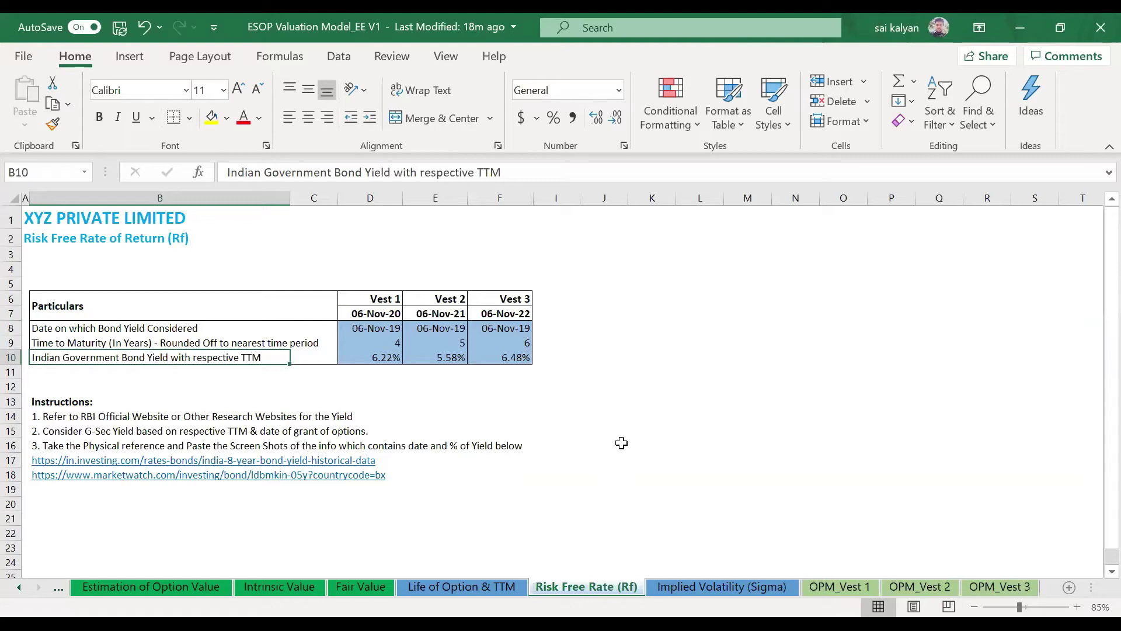
pyautogui.click(382, 345)
pyautogui.press('Down')
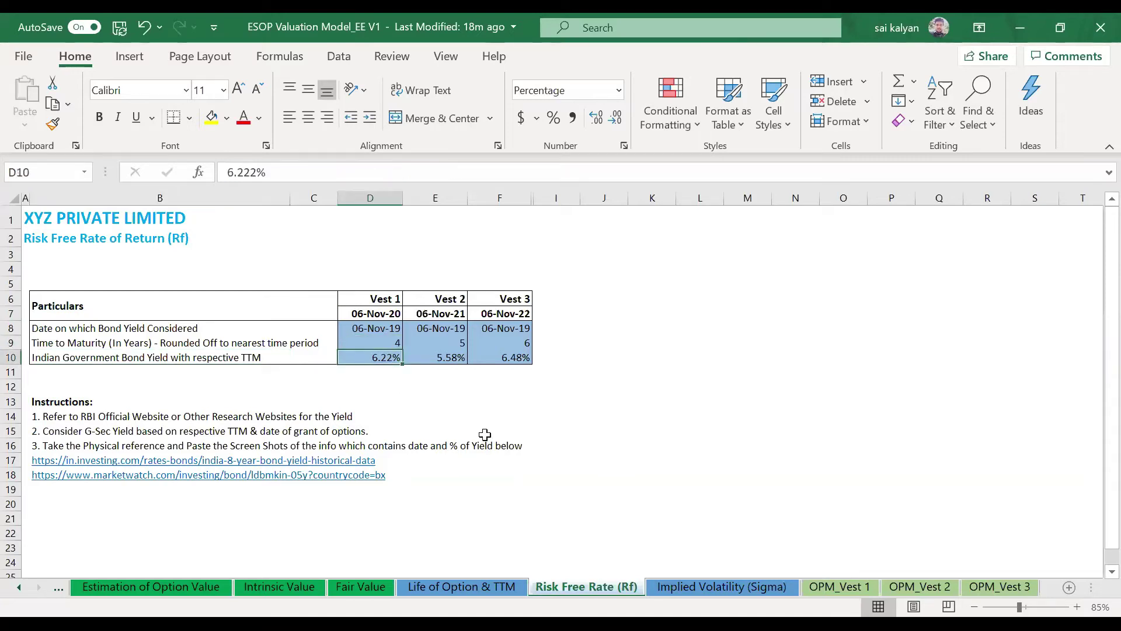
# Step: Review the rounded time to maturity and Indian government bond yield for Vest 2 and Vest 3
pyautogui.press('Up')
pyautogui.press('Right')
pyautogui.press('Down')
pyautogui.press('Right')
pyautogui.press('Up')
pyautogui.press('Down')
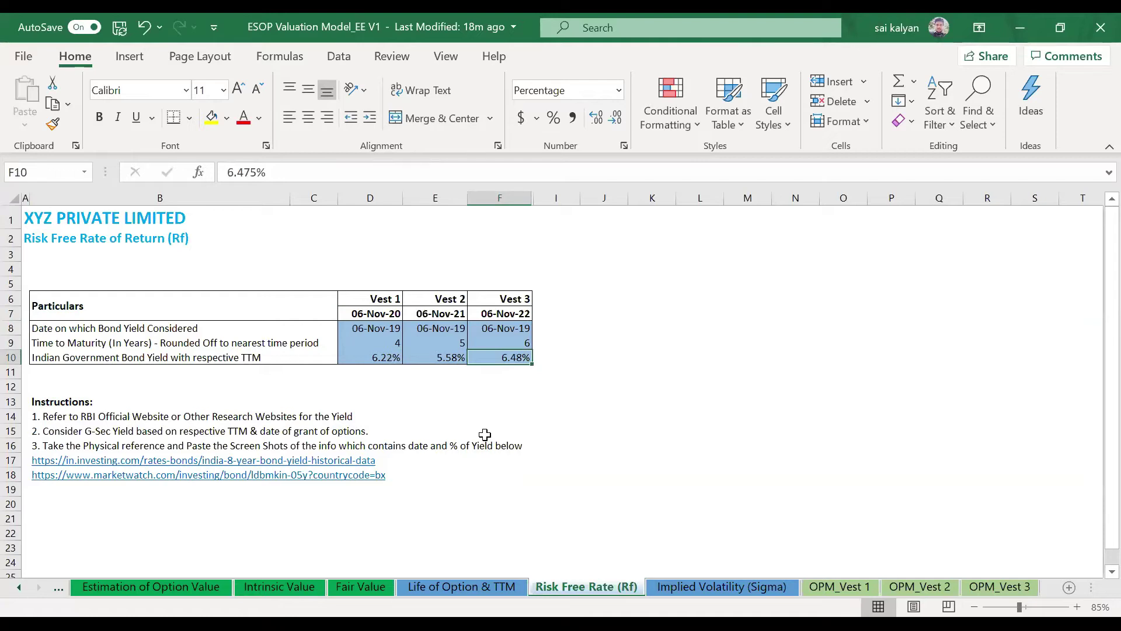
# Step: Examine the risk free rate, time to expiry, dividend yield and annualised volatility inputs on the OPM_Vest 1 sheet
pyautogui.click(841, 587)
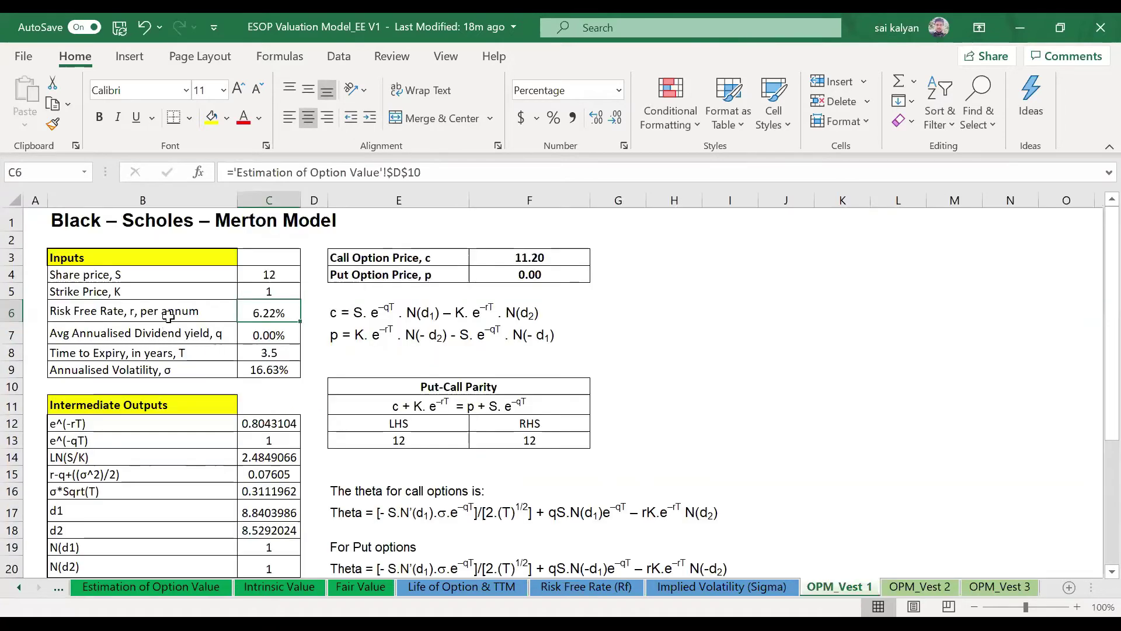
pyautogui.click(168, 313)
pyautogui.press('Right')
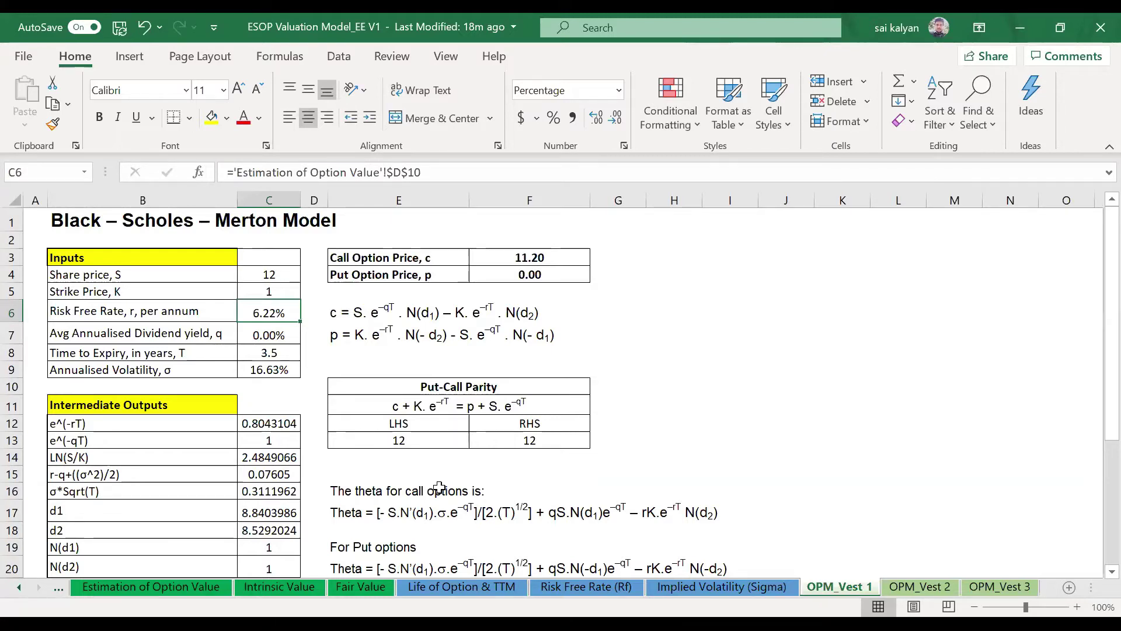
pyautogui.click(159, 353)
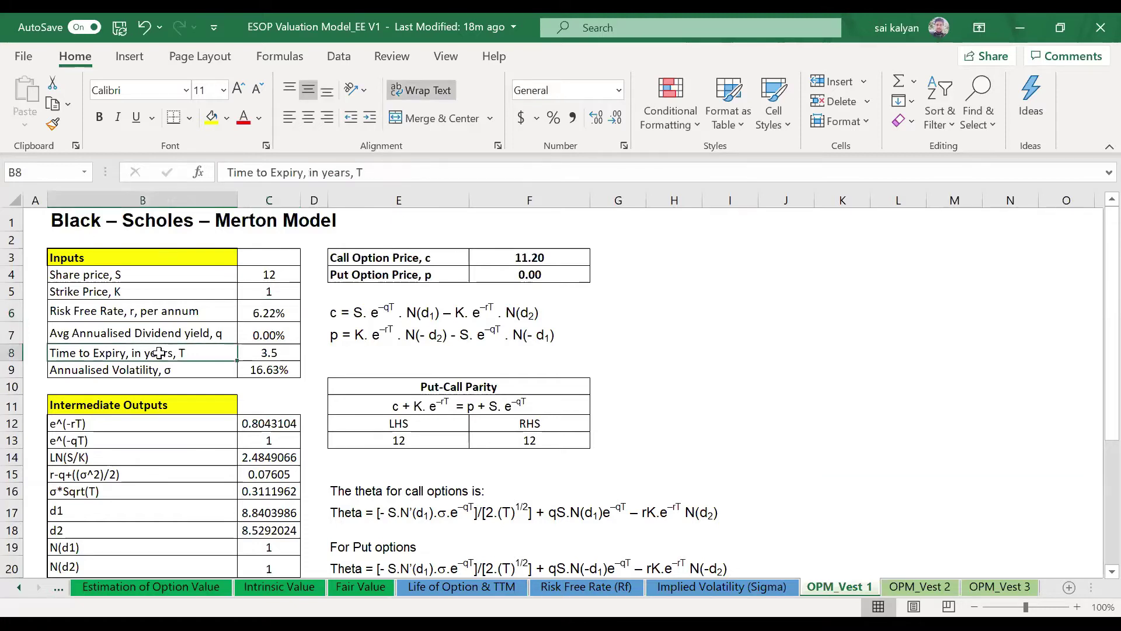
pyautogui.click(193, 330)
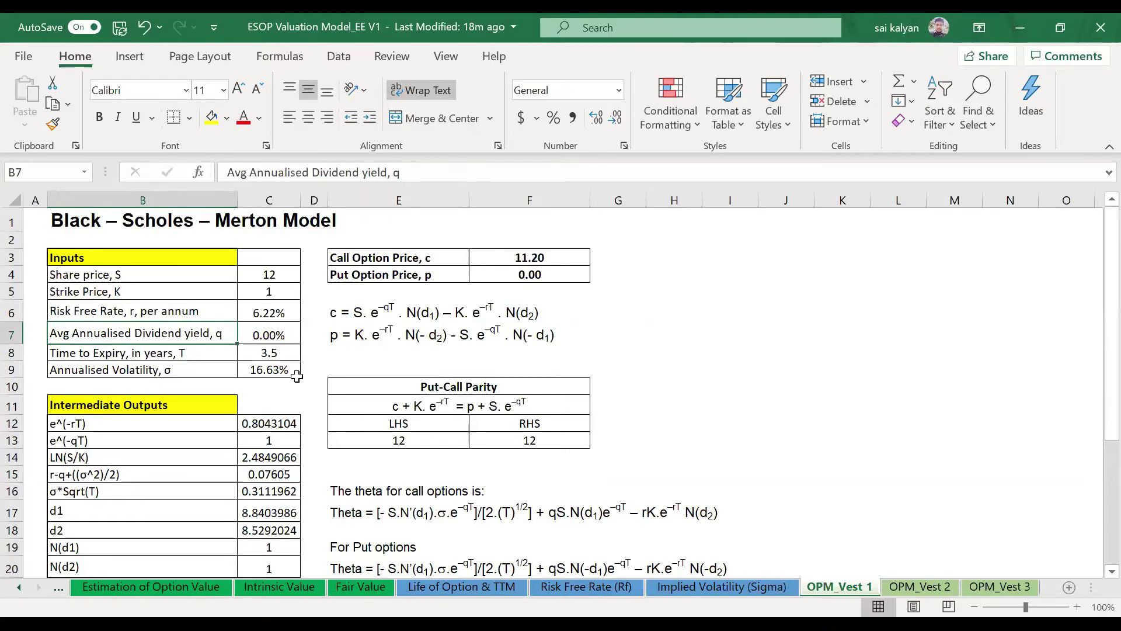
pyautogui.press('Right')
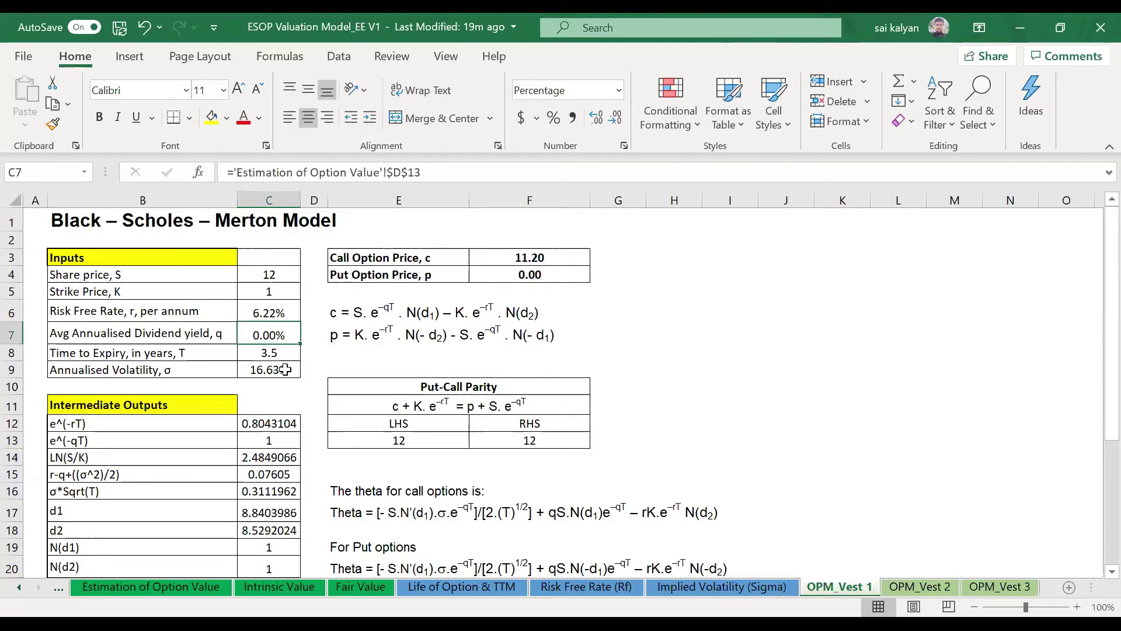
pyautogui.click(281, 369)
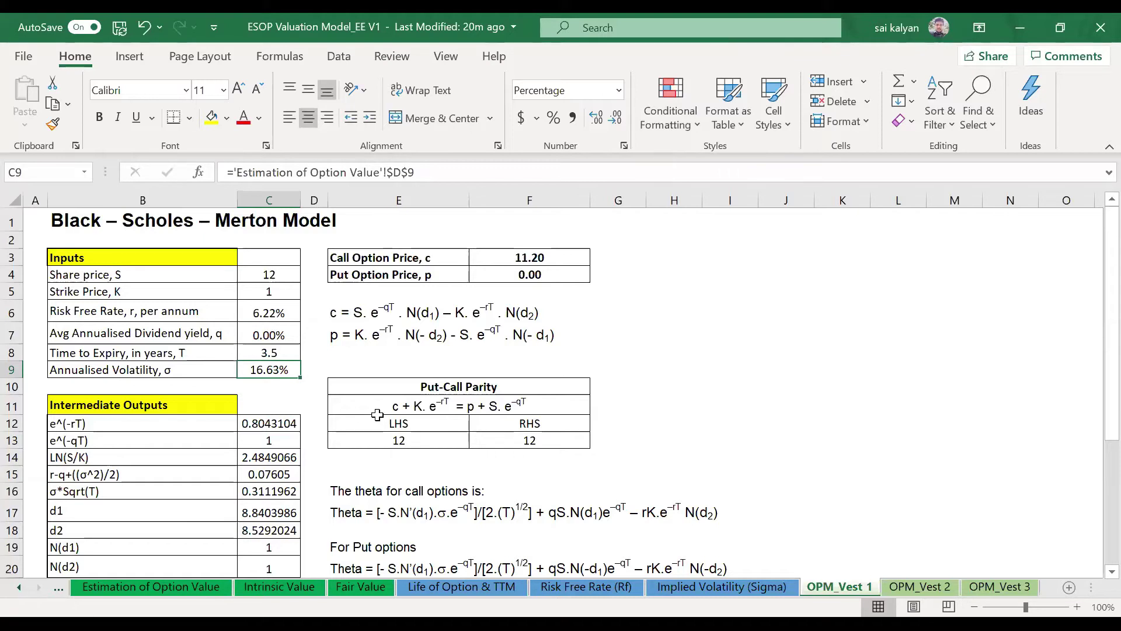
# Step: Examine the NSE IT index closing prices and the Method 1 Annualised Volatility formula on the Implied Volatility (Sigma) sheet
pyautogui.click(707, 594)
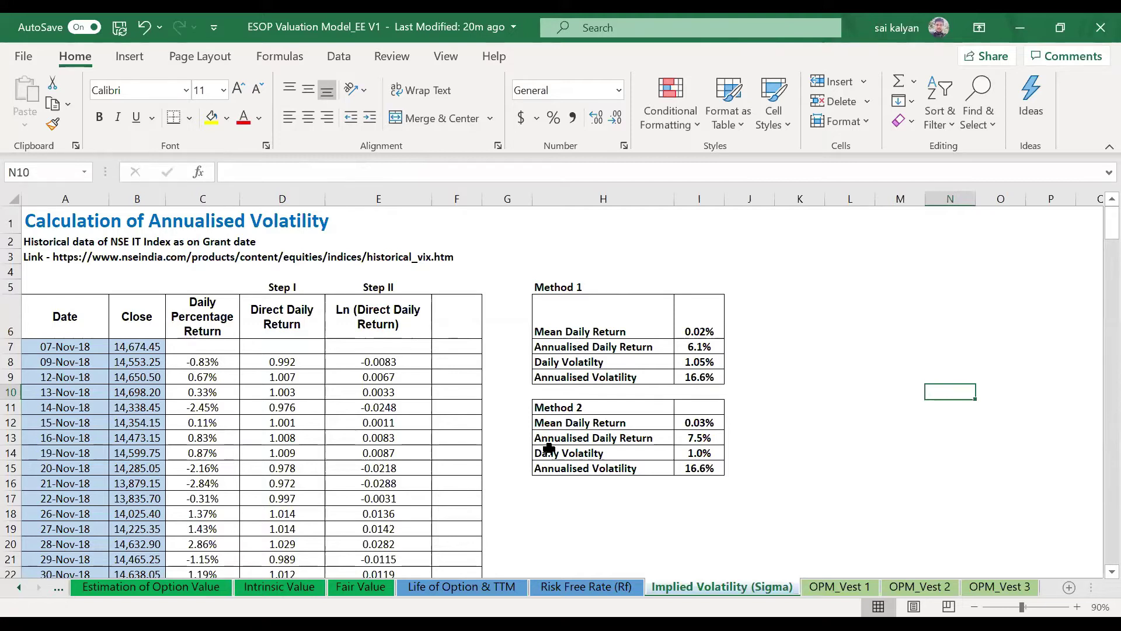
pyautogui.scroll(-1, 526, 465)
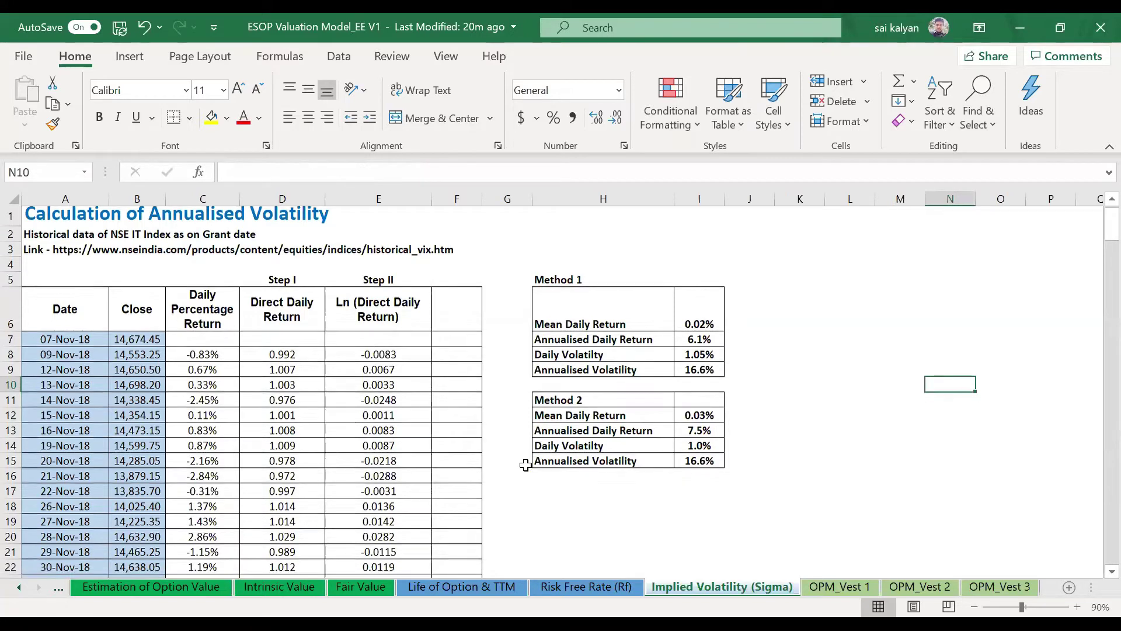
pyautogui.scroll(1, 526, 465)
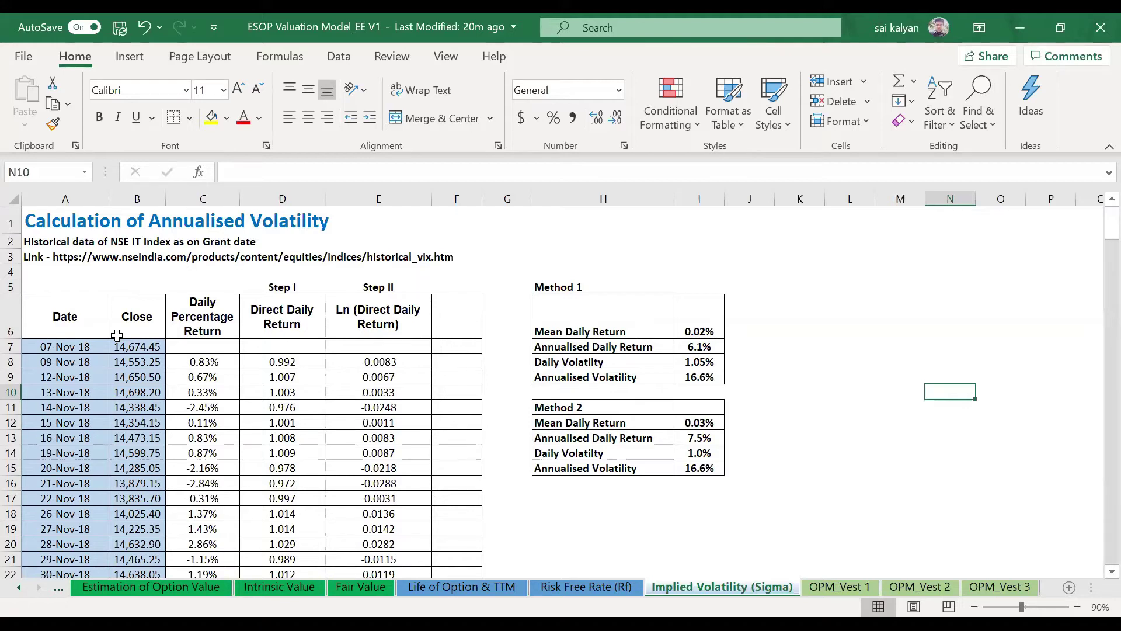
pyautogui.click(133, 350)
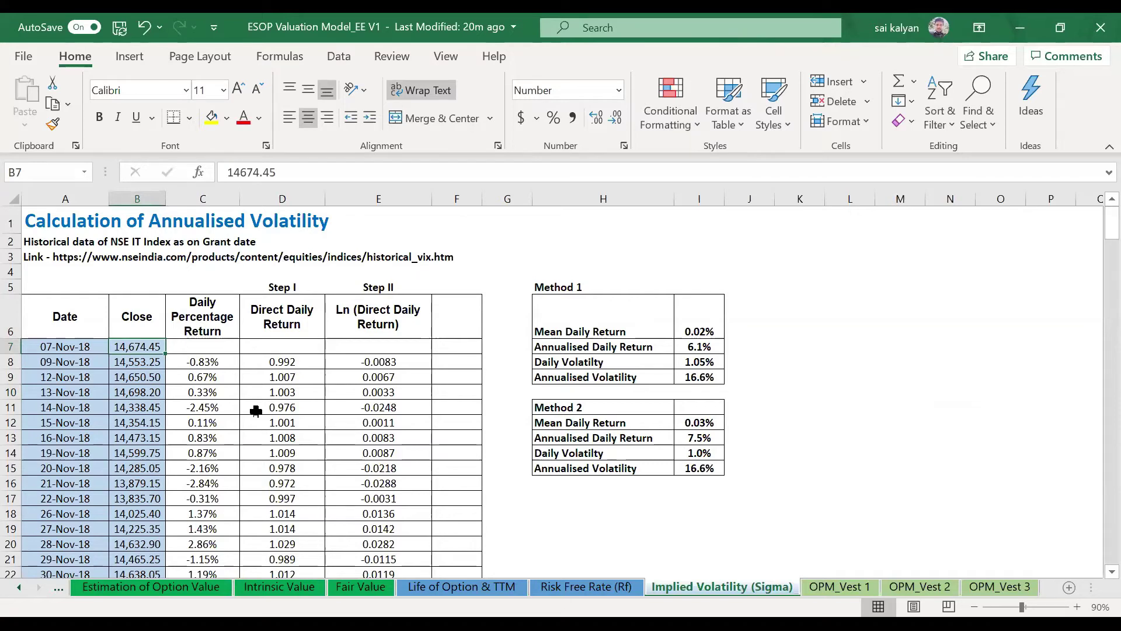
pyautogui.press('Right')
pyautogui.press('Right')
pyautogui.press('Right')
pyautogui.press('Right')
pyautogui.press('Right')
pyautogui.press('Right')
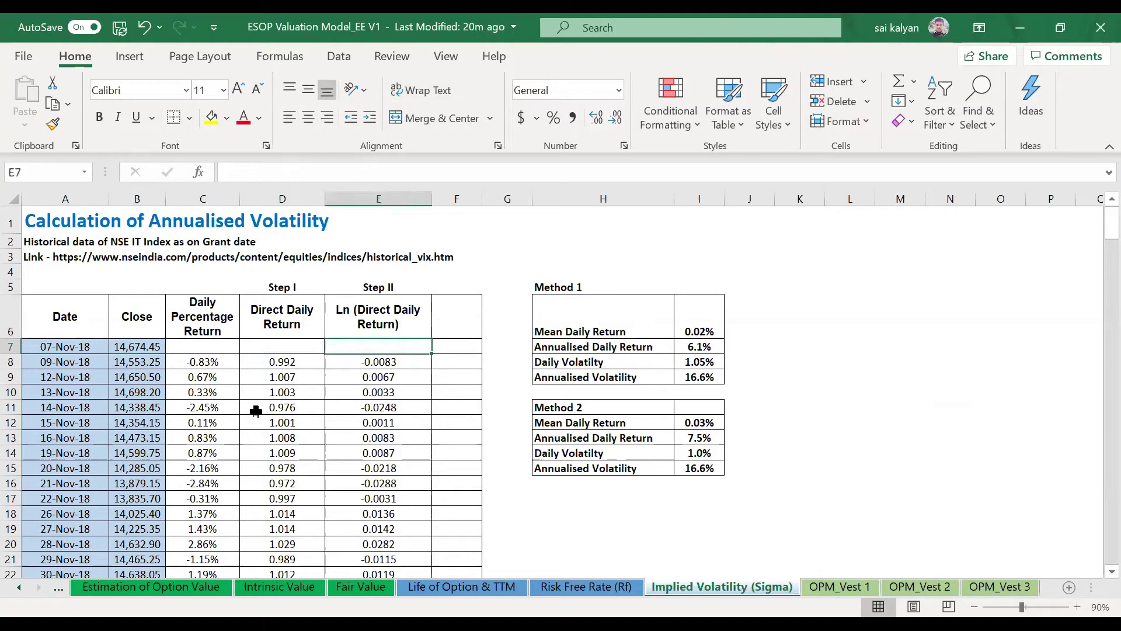
pyautogui.press('Right')
pyautogui.press('Down')
pyautogui.press('Down')
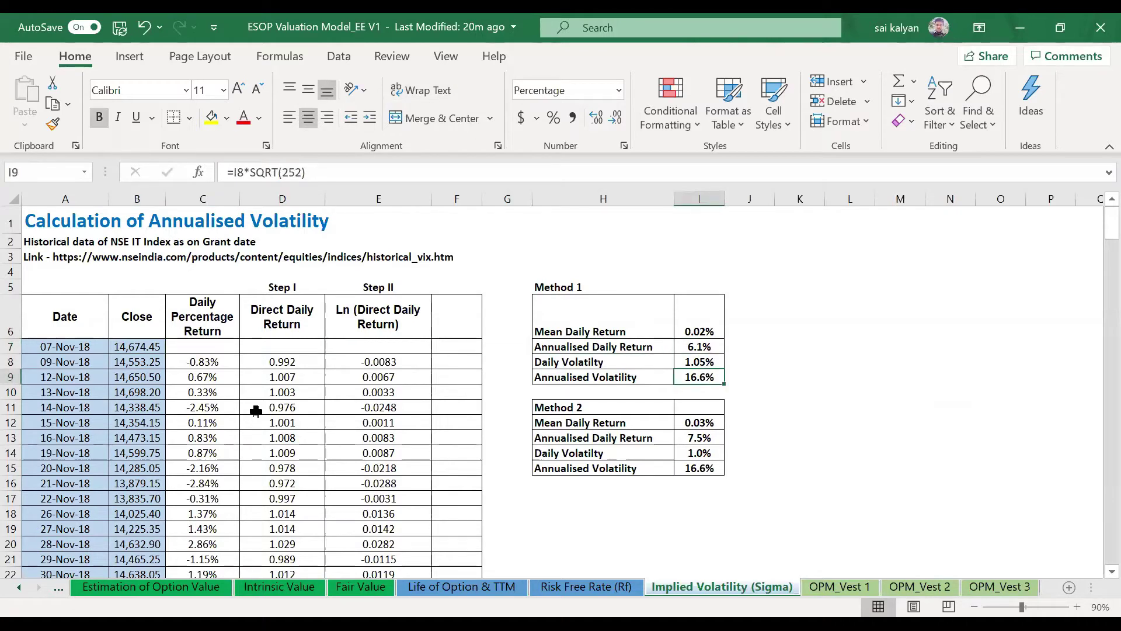
# Step: Highlight the six input values on the OPM_Vest 1 sheet and inspect the Call Option Price formula
pyautogui.click(827, 593)
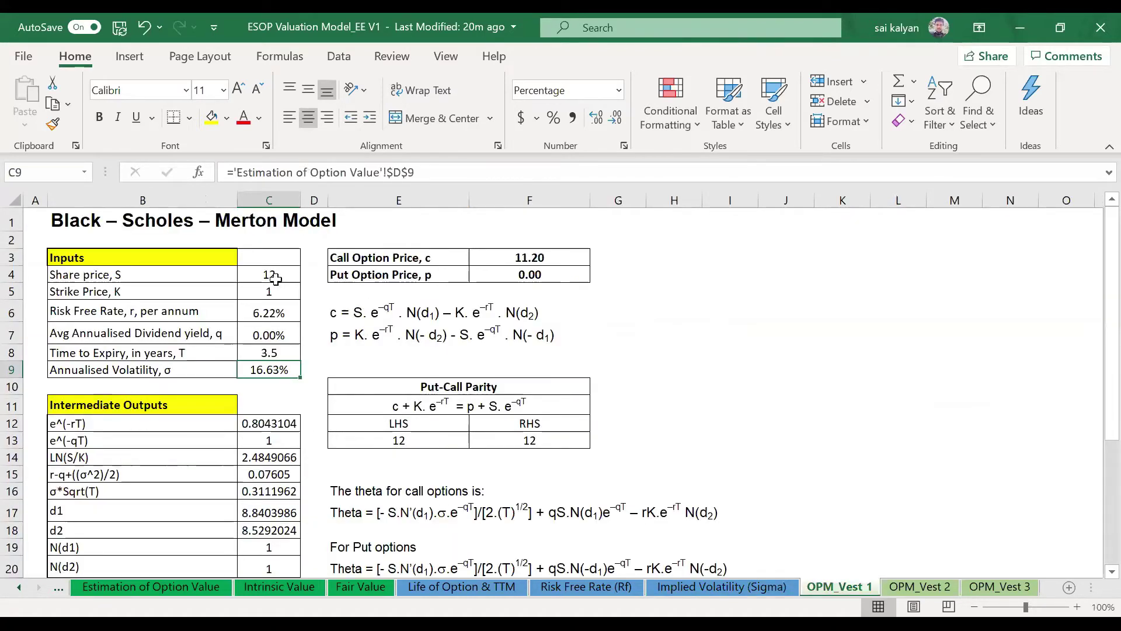
pyautogui.moveTo(274, 274); pyautogui.dragTo(281, 369)
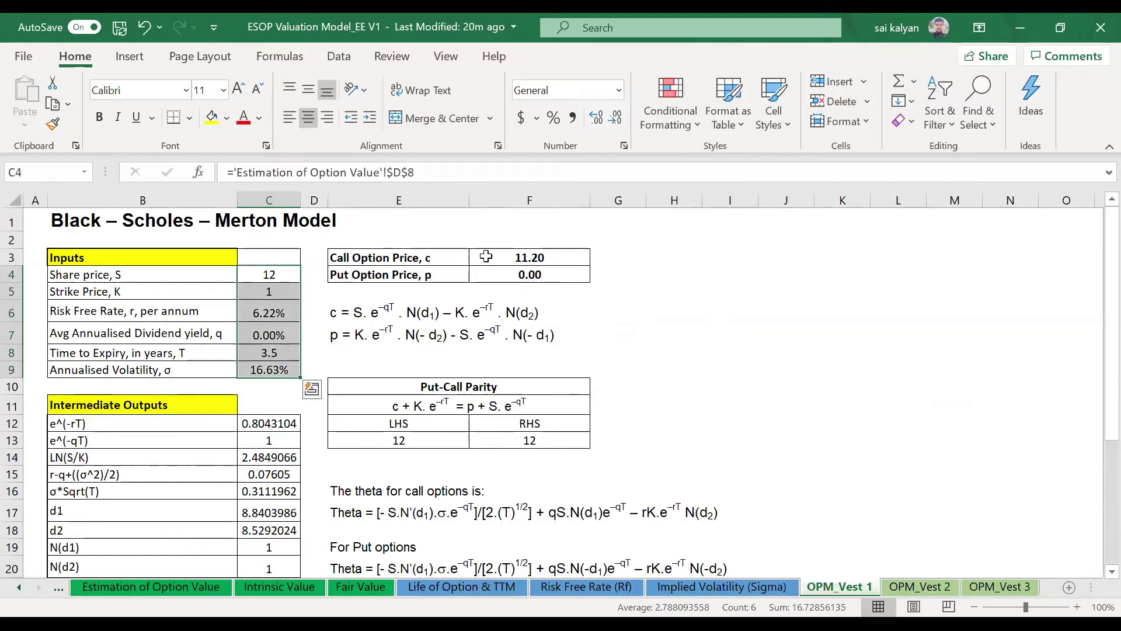
pyautogui.click(530, 258)
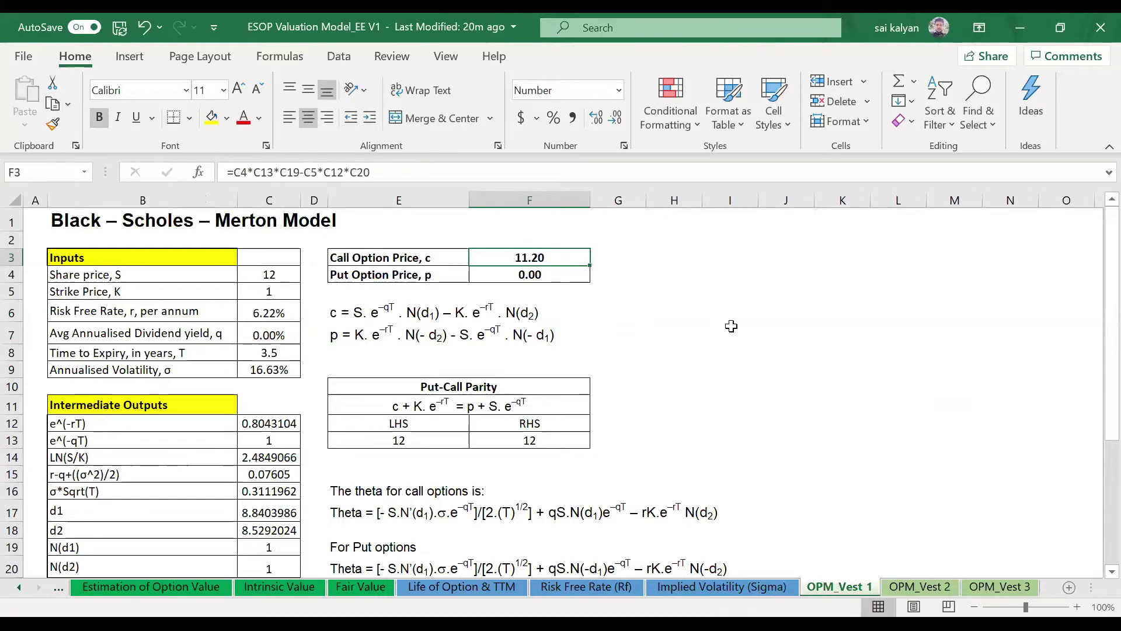
# Step: Inspect the source link behind Vest 1's Fair Value Per Option on the Estimation of Option Value sheet
pyautogui.click(16, 590)
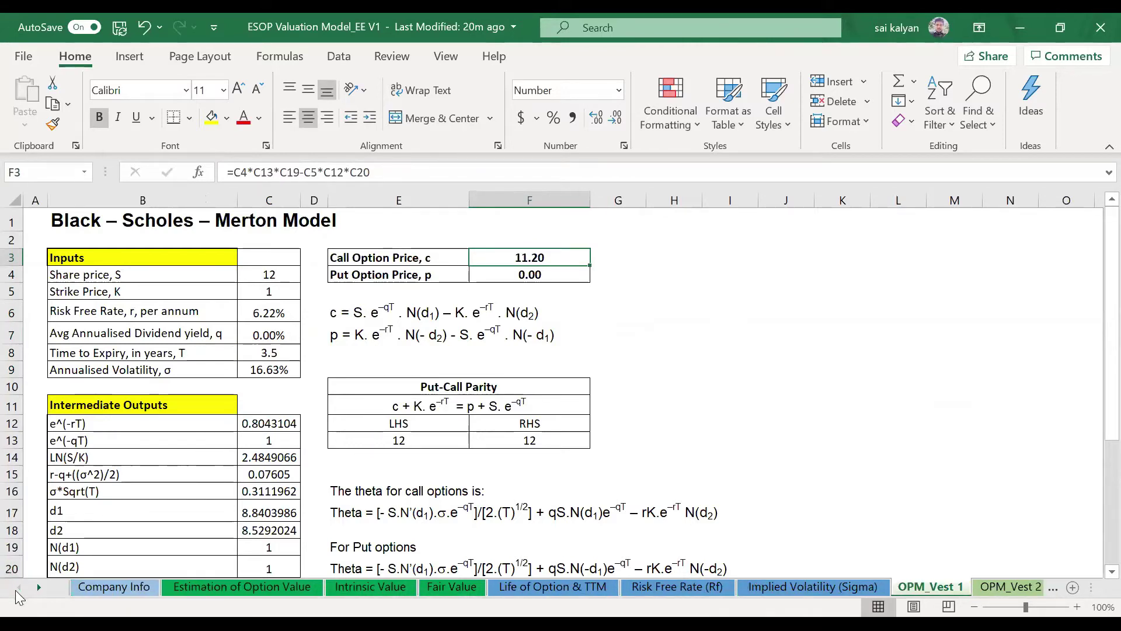
pyautogui.click(221, 586)
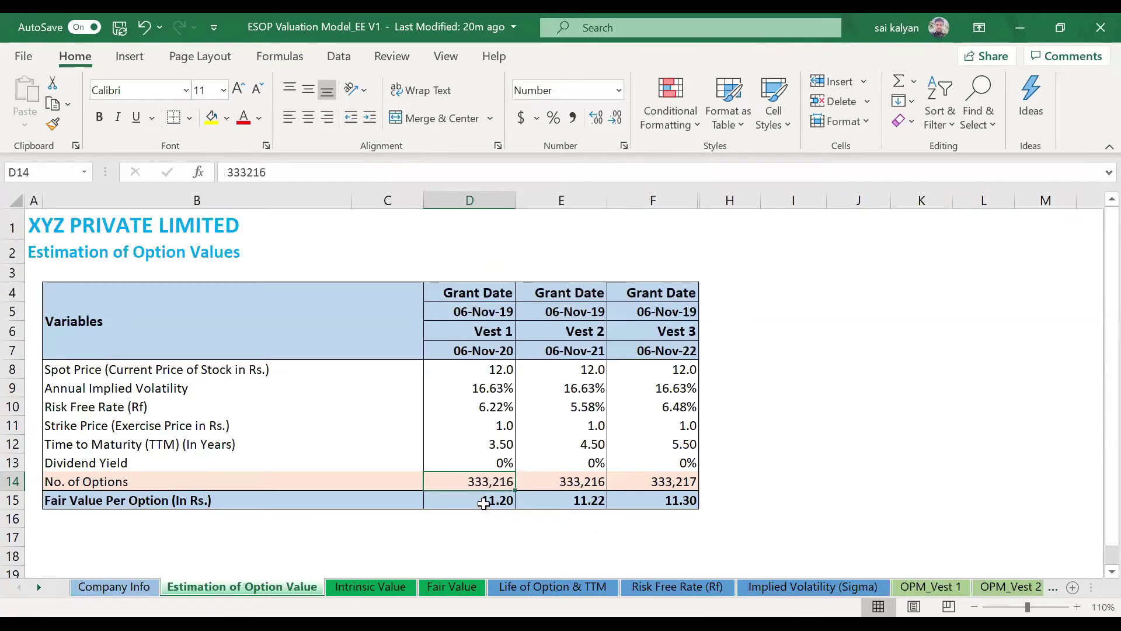
pyautogui.click(483, 503)
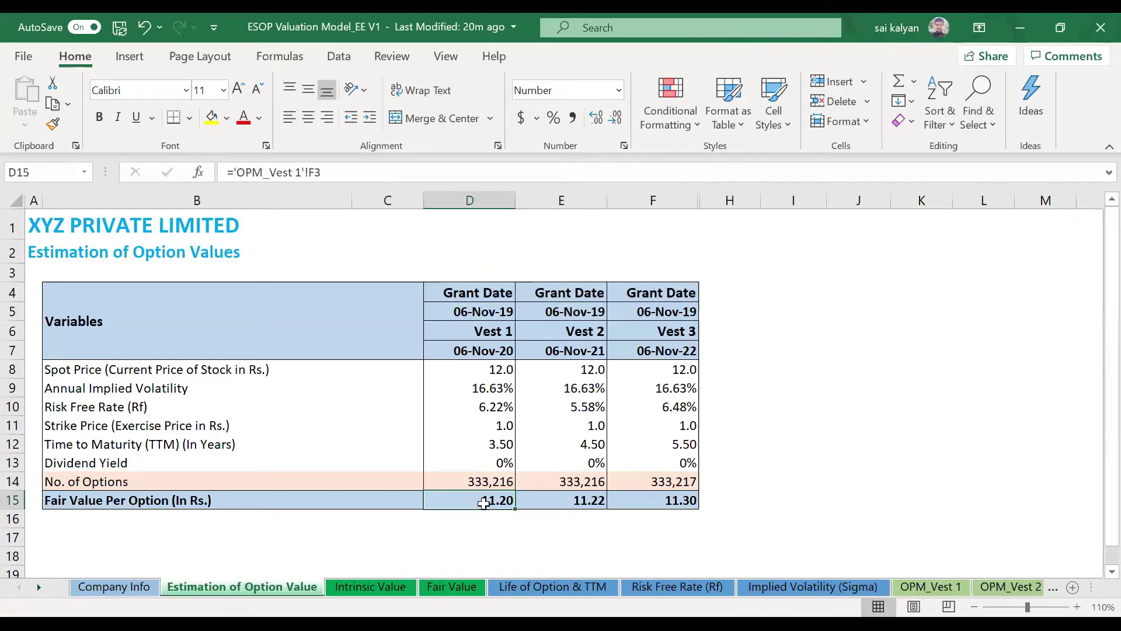
# Step: Highlight the Vest 1 and Vest 2 columns, then Vest 2's inputs from spot price to dividend yield
pyautogui.click(469, 200)
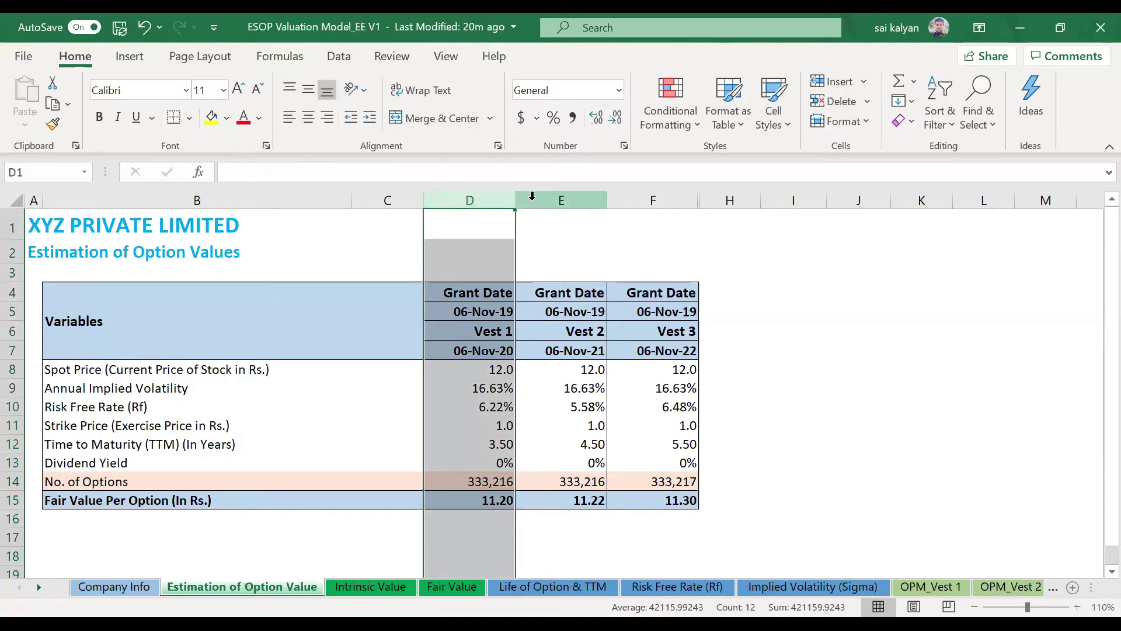
pyautogui.moveTo(574, 362); pyautogui.dragTo(583, 462)
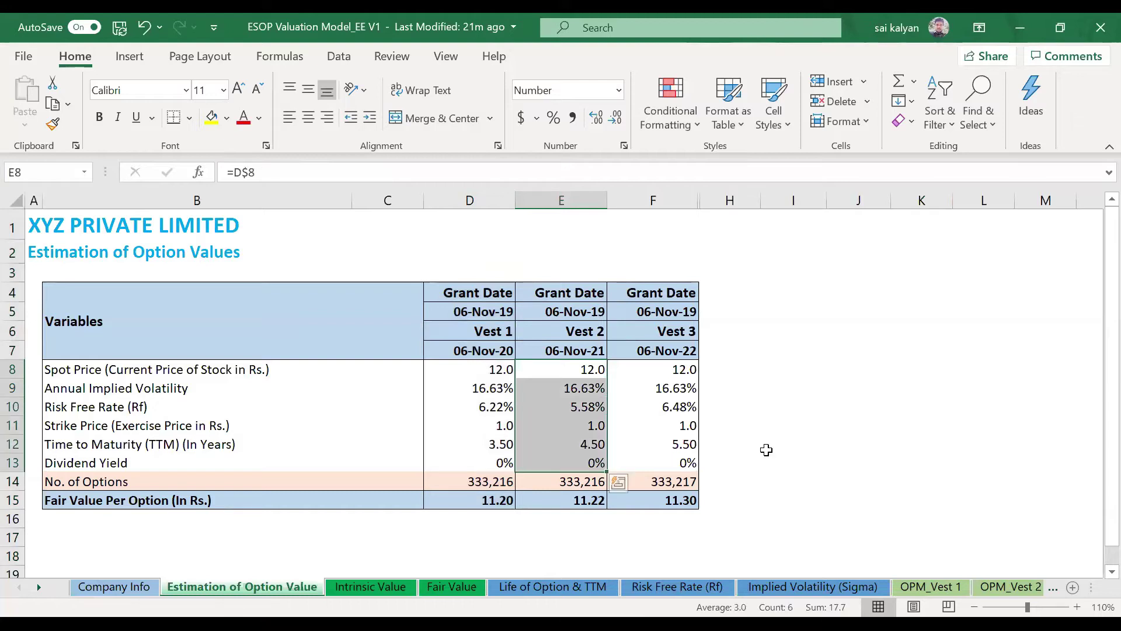
pyautogui.click(467, 200)
pyautogui.click(561, 200)
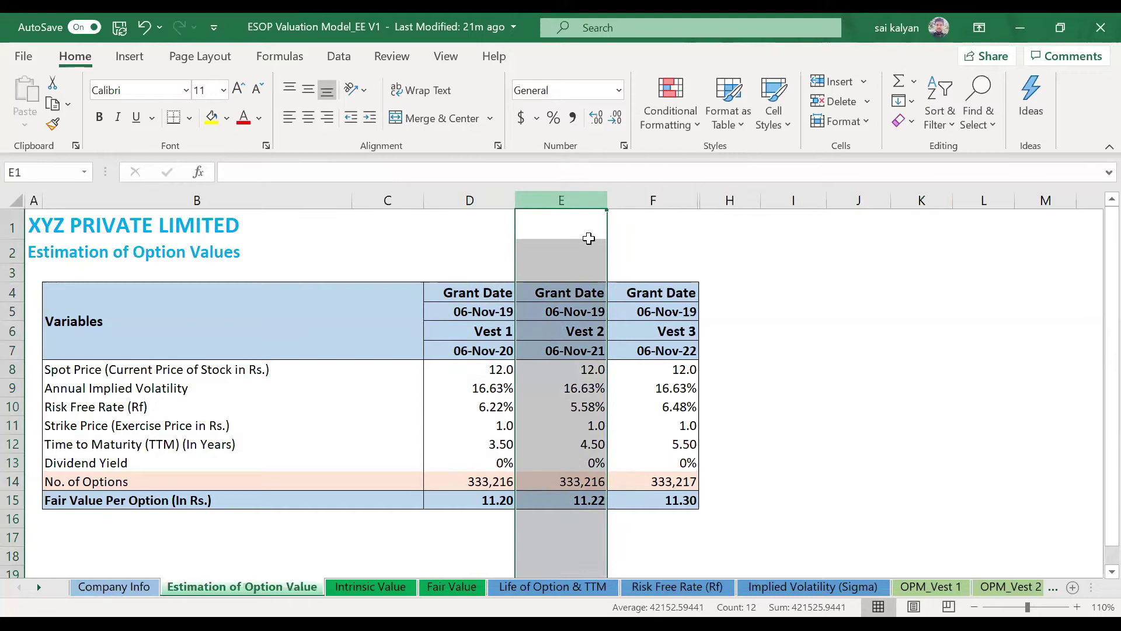
pyautogui.moveTo(583, 369); pyautogui.dragTo(585, 467)
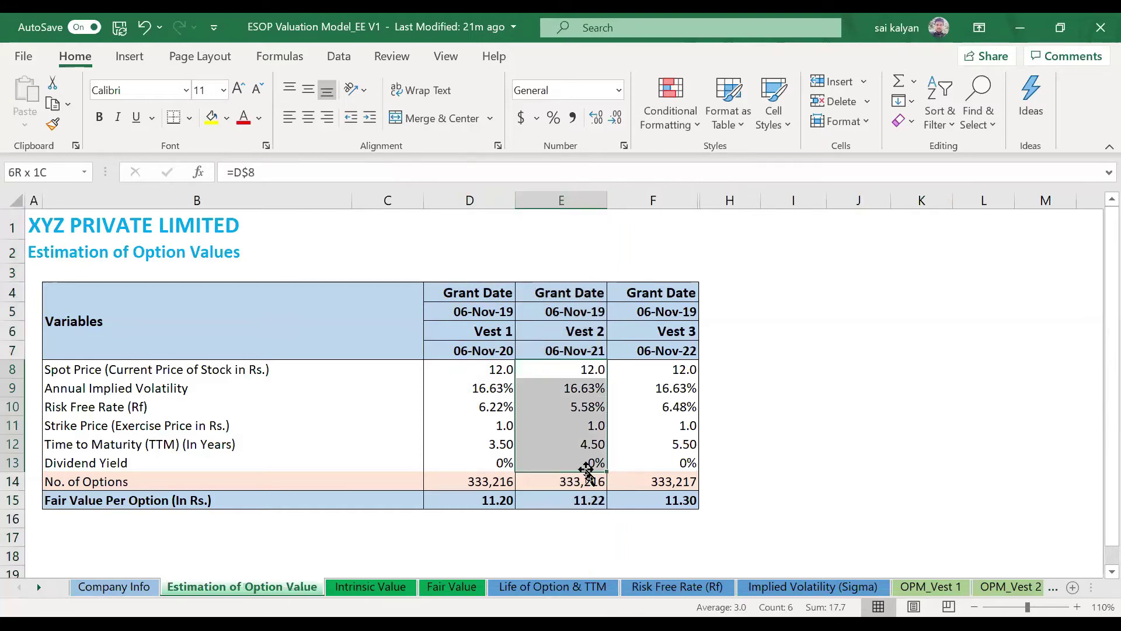
# Step: Inspect the Call Option Price formula on OPM_Vest 2 and the link to it in Vest 2's Fair Value Per Option
pyautogui.click(1016, 587)
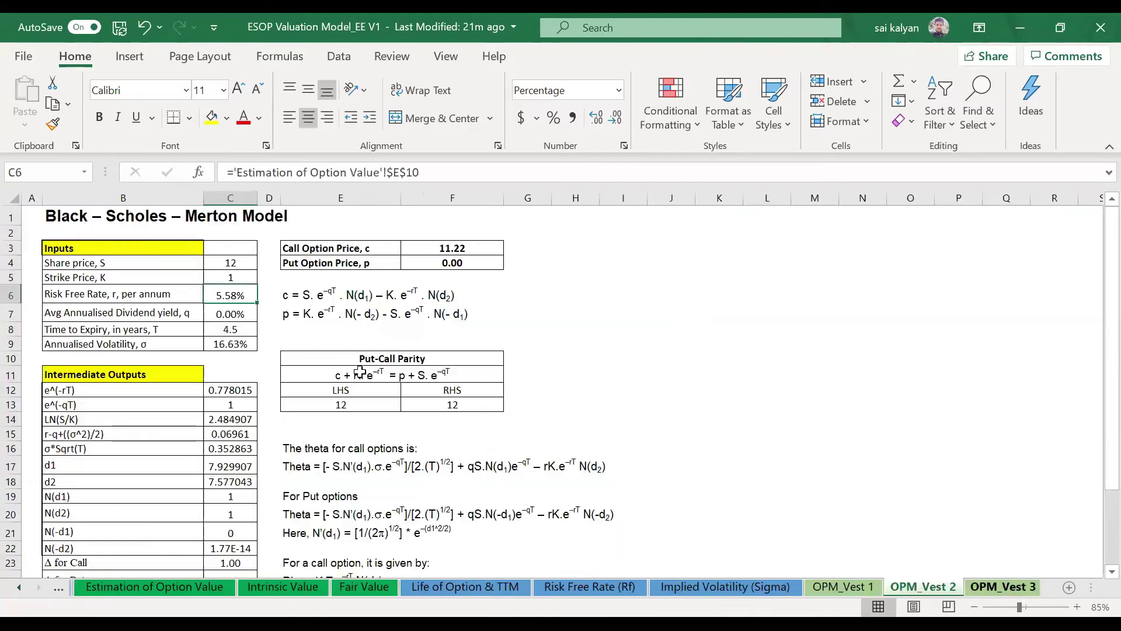
pyautogui.click(450, 248)
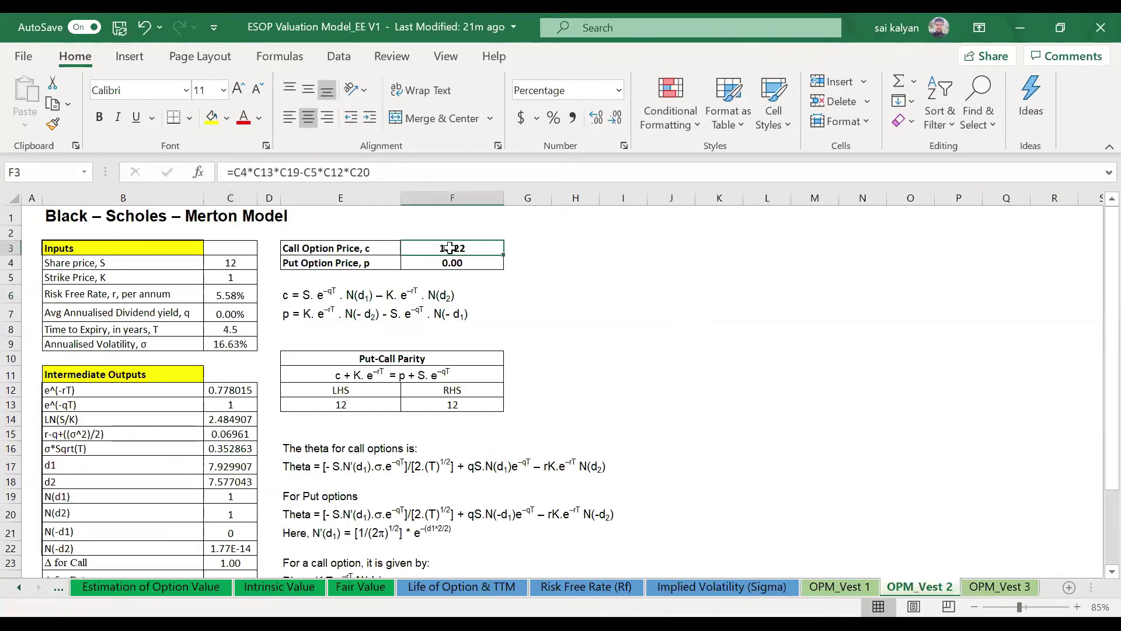
pyautogui.click(122, 588)
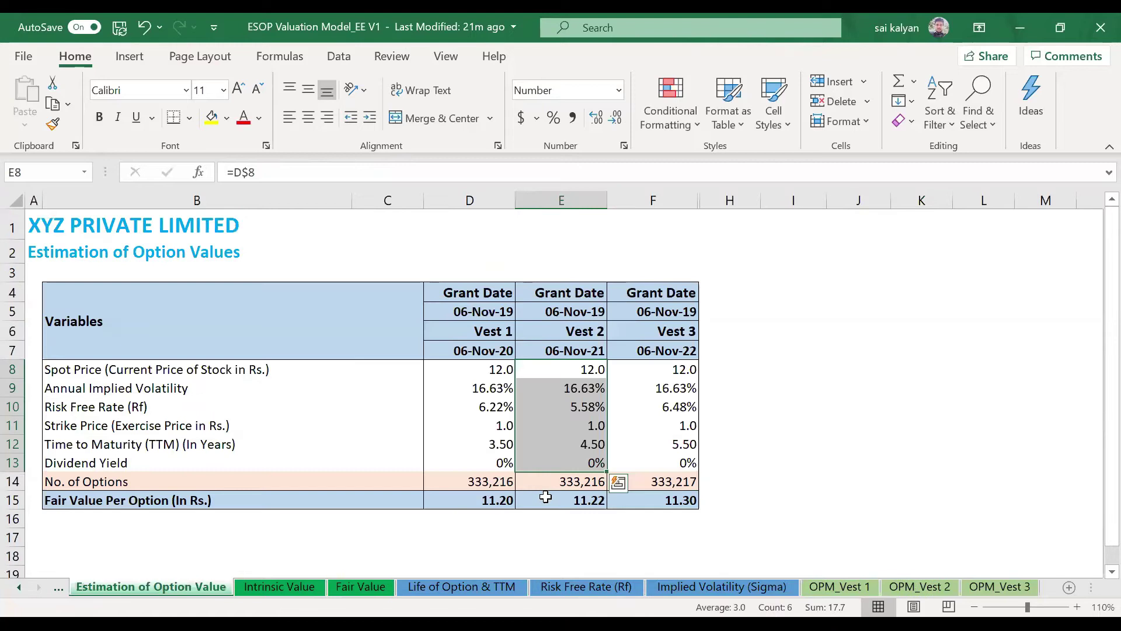
pyautogui.click(545, 497)
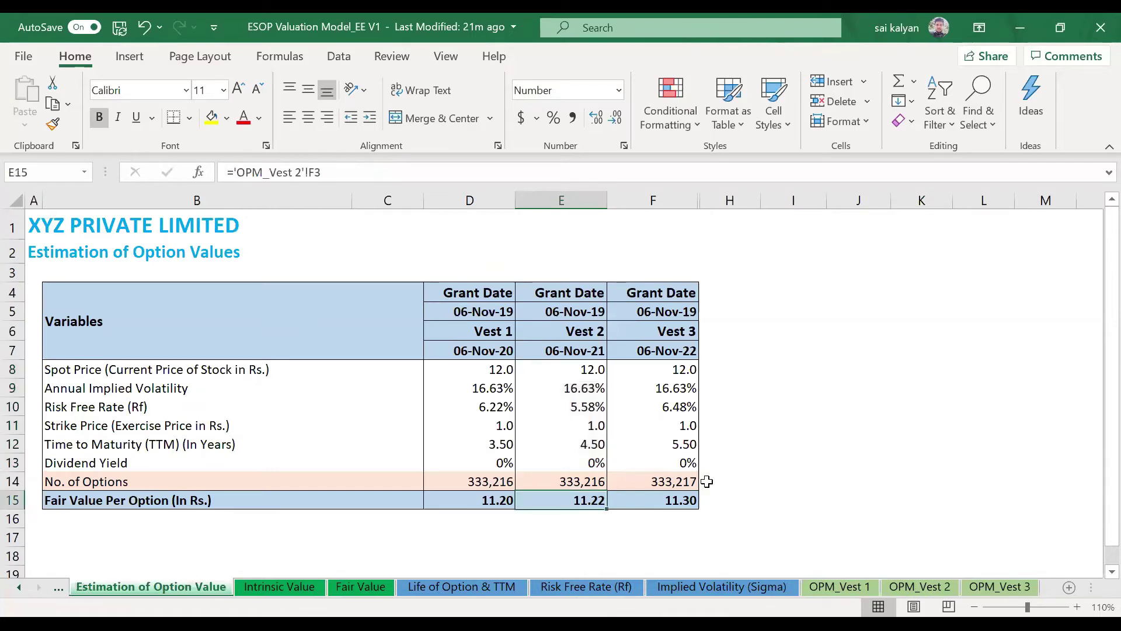
# Step: Highlight the Time to Maturity row and the Vest 3 column, then select the Fair Value Per Option of all three vests
pyautogui.click(11, 445)
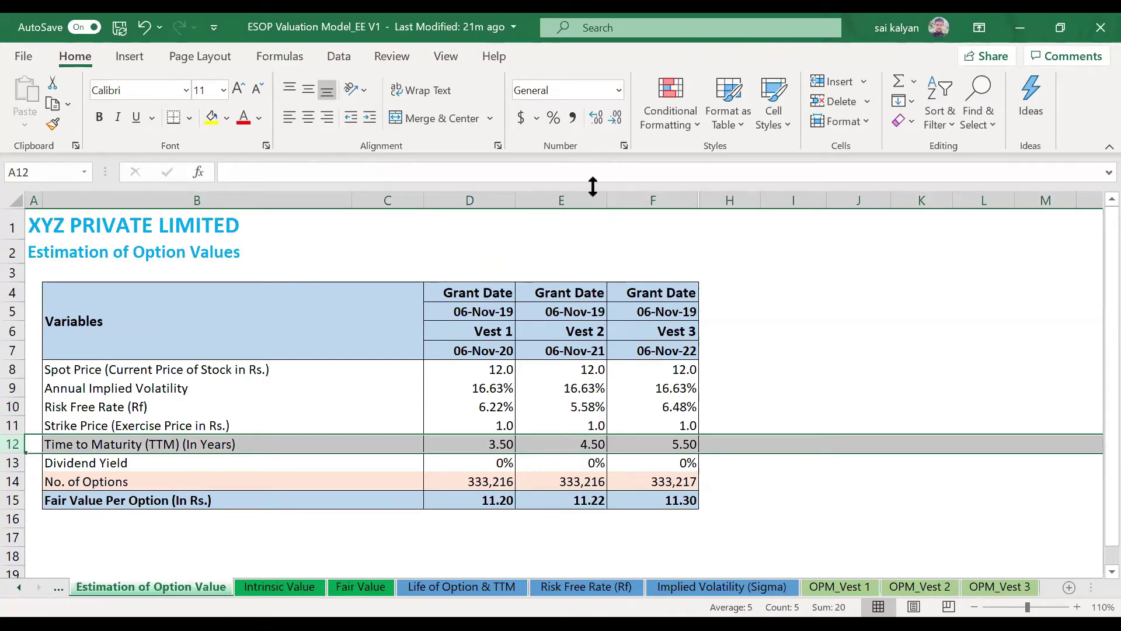
pyautogui.click(670, 200)
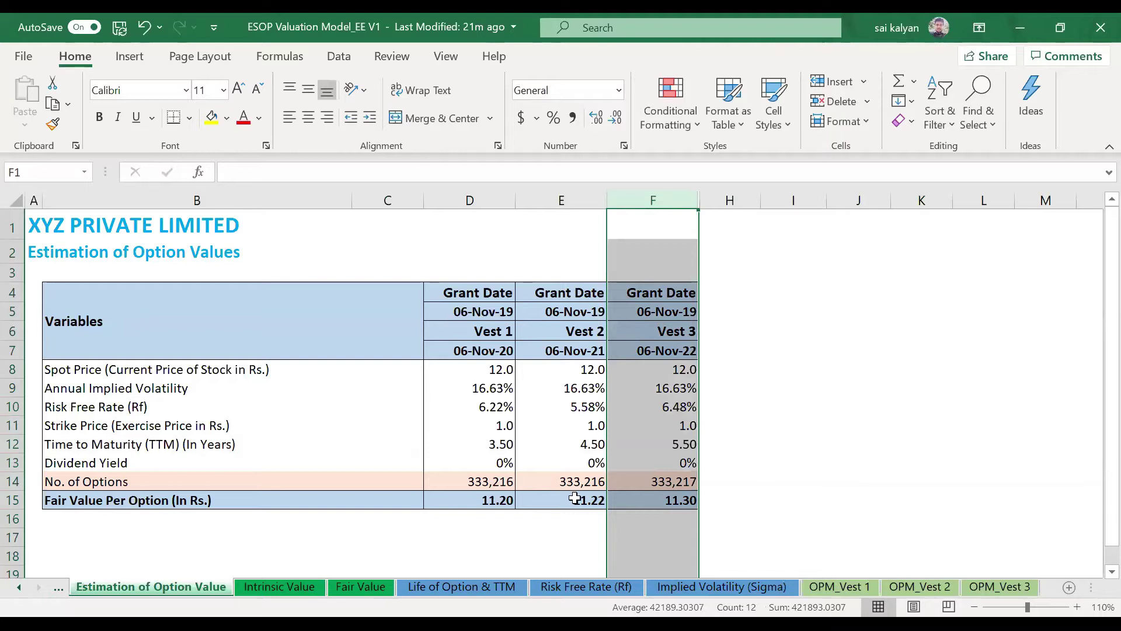
pyautogui.click(501, 501)
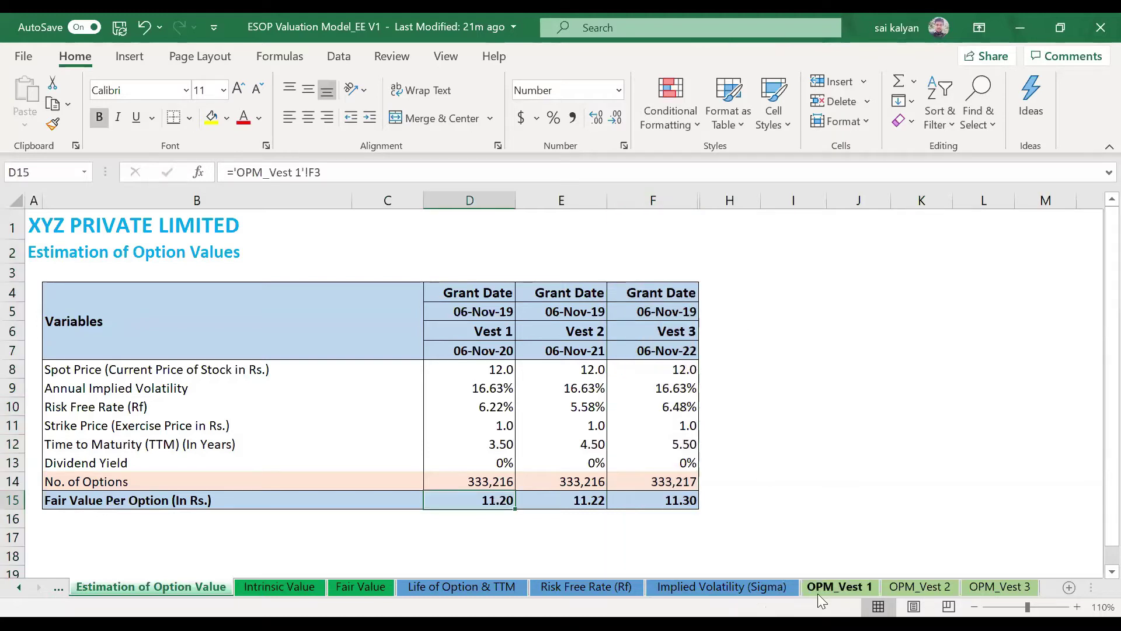
pyautogui.hotkey('shift', 'Right')
pyautogui.hotkey('shift', 'Right')
pyautogui.hotkey('shift', 'Right')
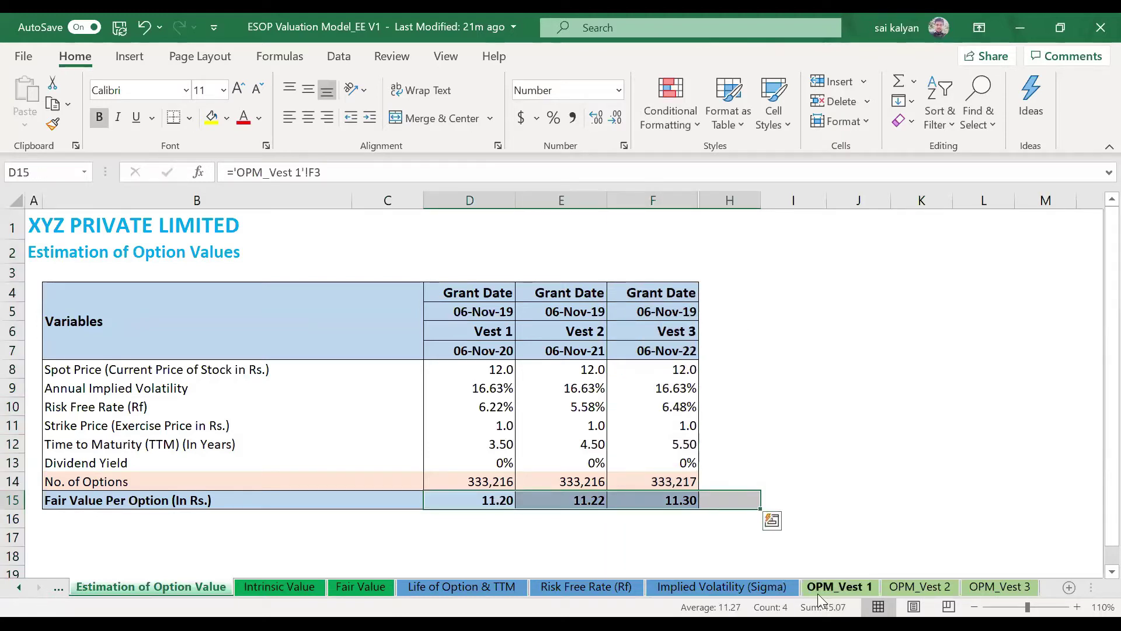
pyautogui.hotkey('shift', 'Left')
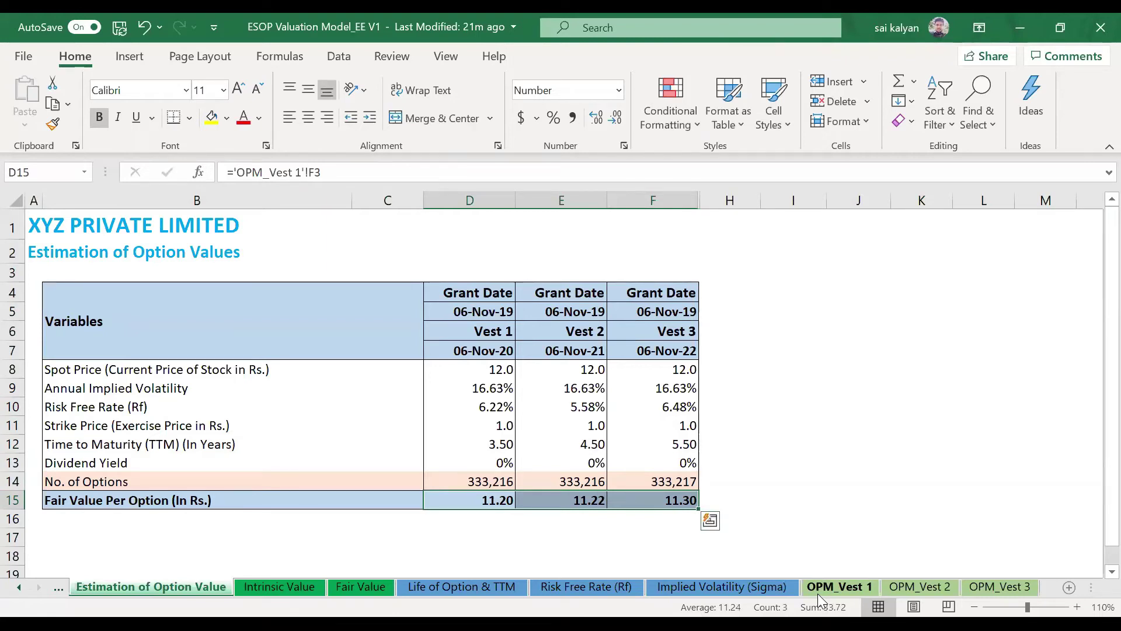
# Step: Highlight the variable names from Spot Price to Dividend Yield, then view the Intrinsic Value and Fair Value sheets
pyautogui.moveTo(341, 372); pyautogui.dragTo(351, 461)
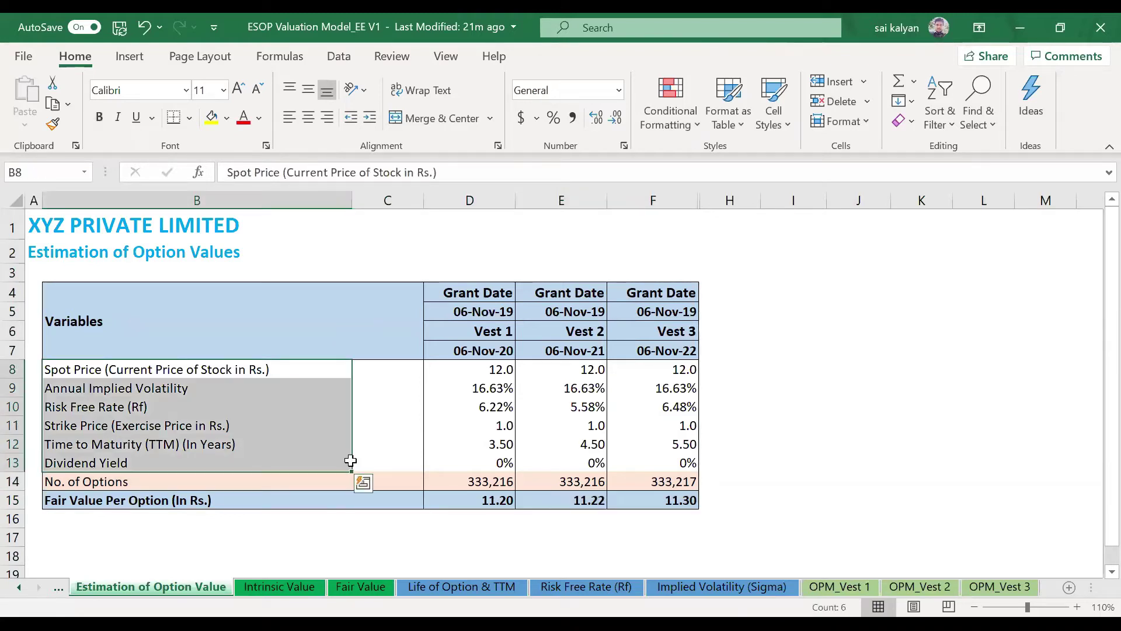
pyautogui.click(289, 584)
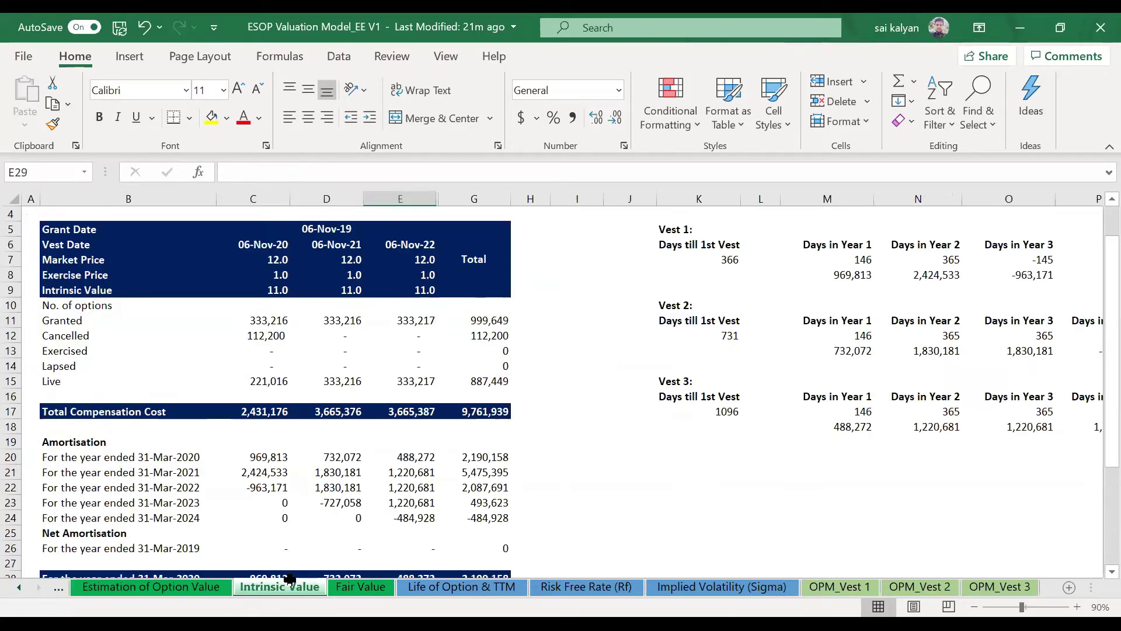
pyautogui.click(357, 588)
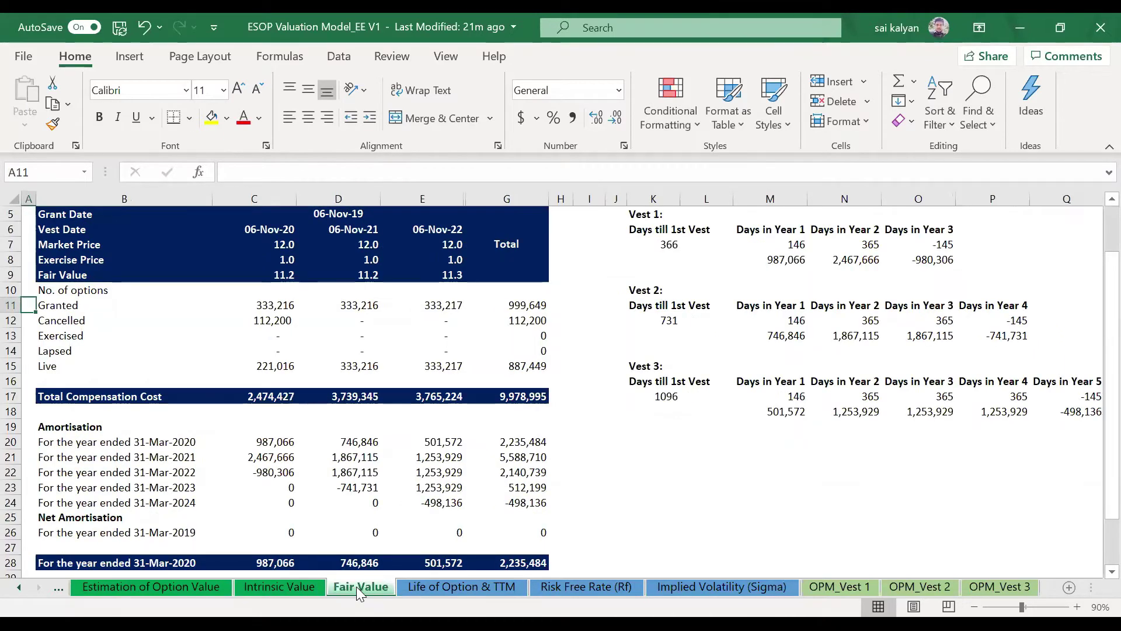
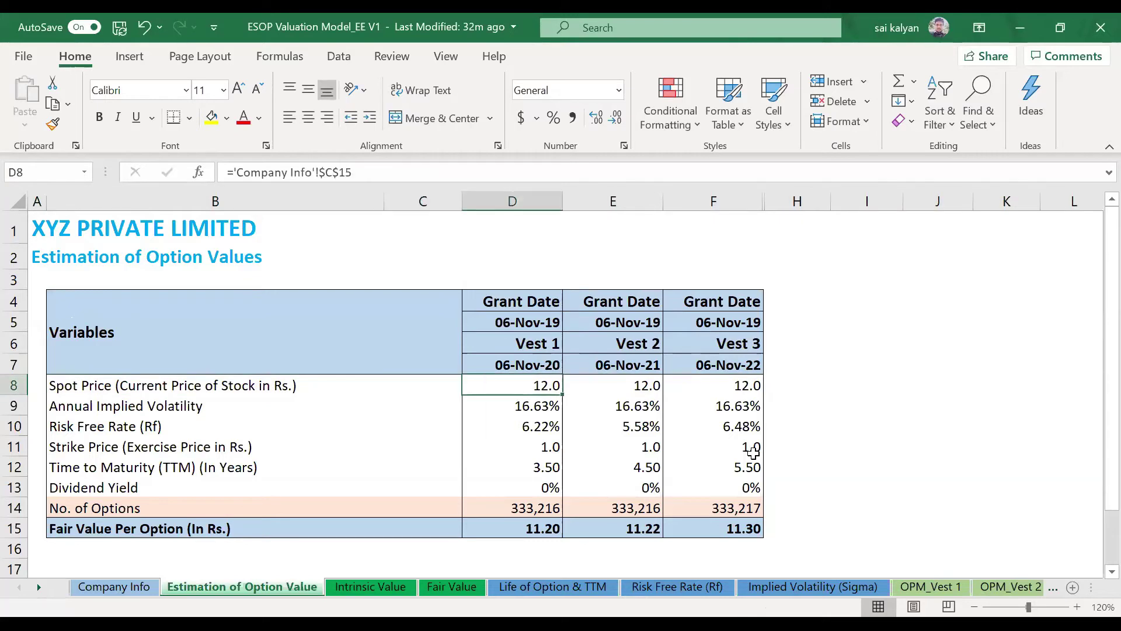
# Step: Highlight the three vests' spot prices and Vest 1's grant date, then the Spot Price and Annual Implied Volatility rows
pyautogui.hotkey('shift', 'Right')
pyautogui.hotkey('shift', 'Right')
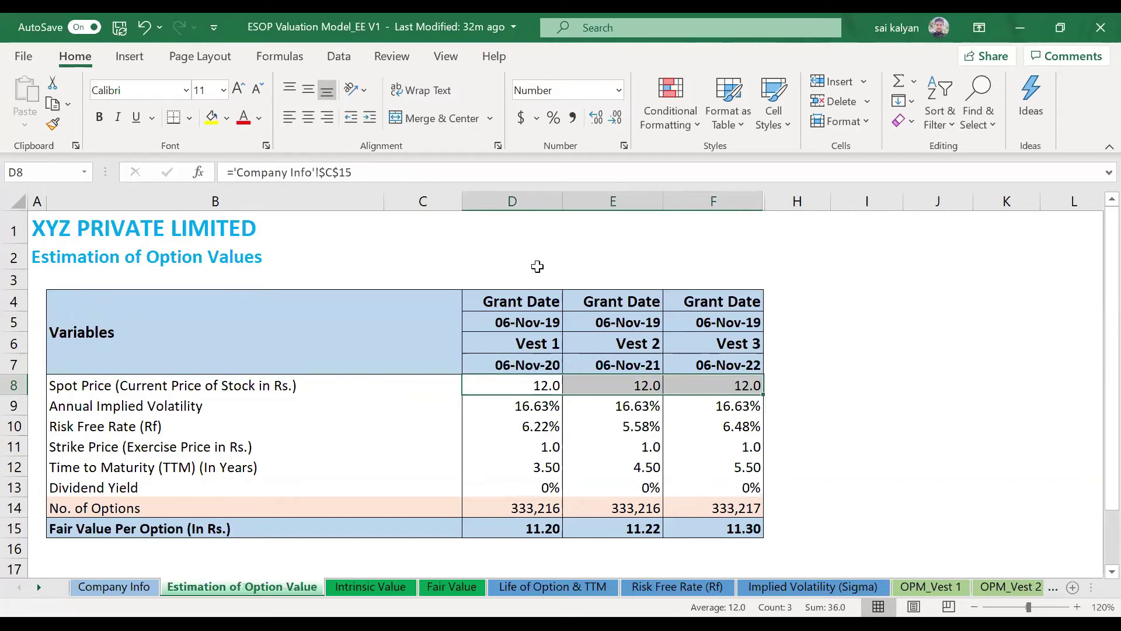
pyautogui.click(552, 320)
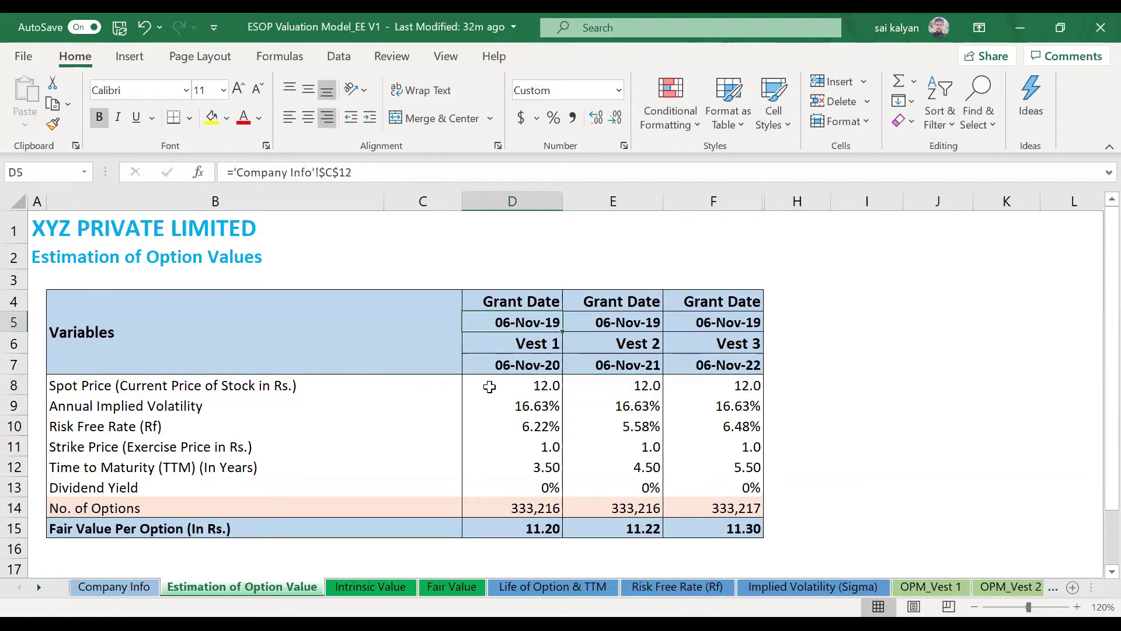
pyautogui.click(15, 383)
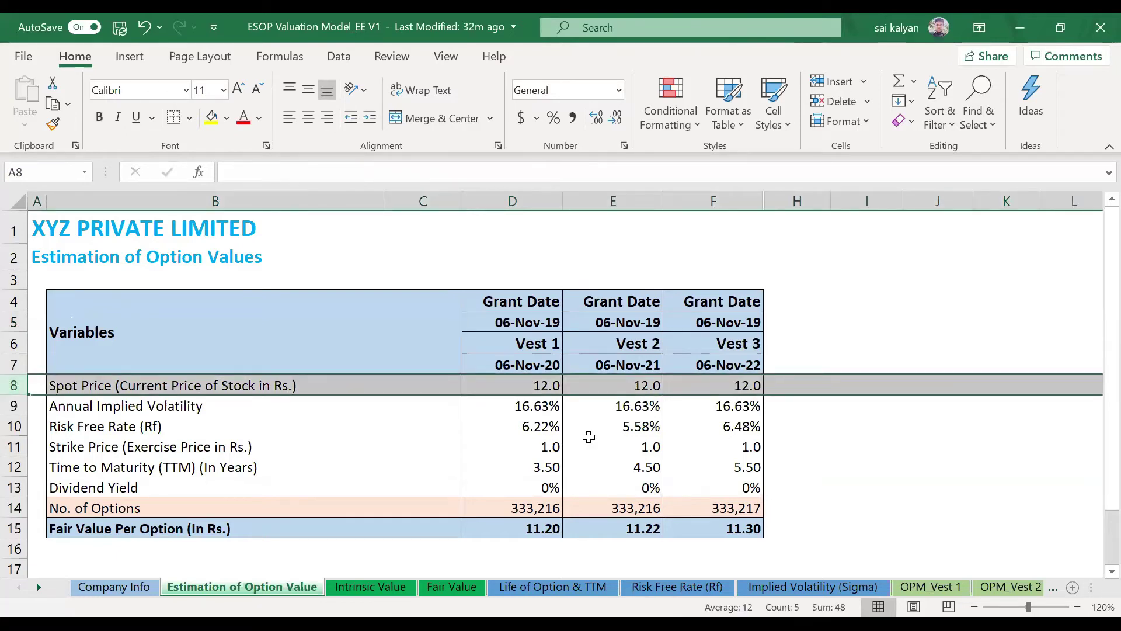
pyautogui.click(15, 405)
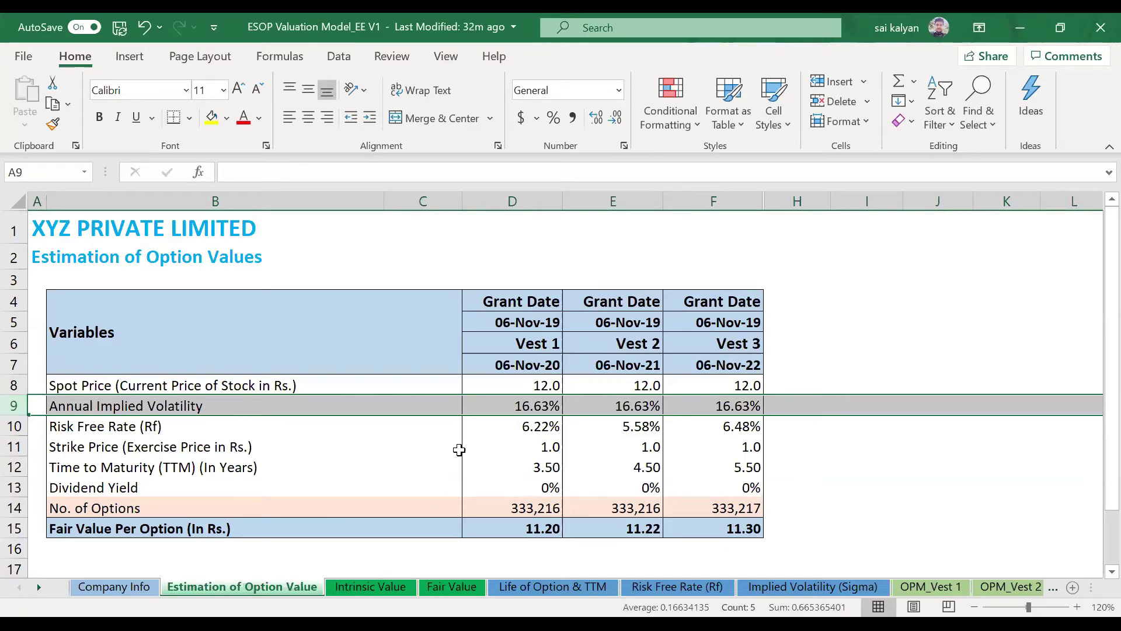
# Step: Follow Vest 1's volatility link to the Implied Volatility (Sigma) sheet and highlight the NSE IT Index note and Close column
pyautogui.press('Right')
pyautogui.press('Right')
pyautogui.press('Right')
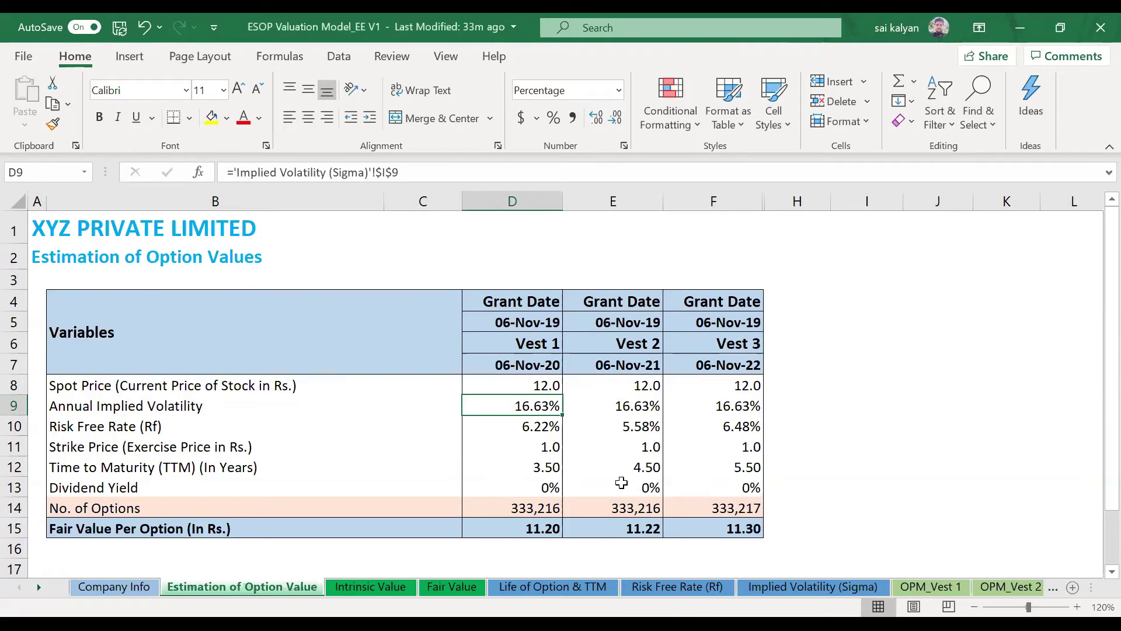
pyautogui.click(812, 590)
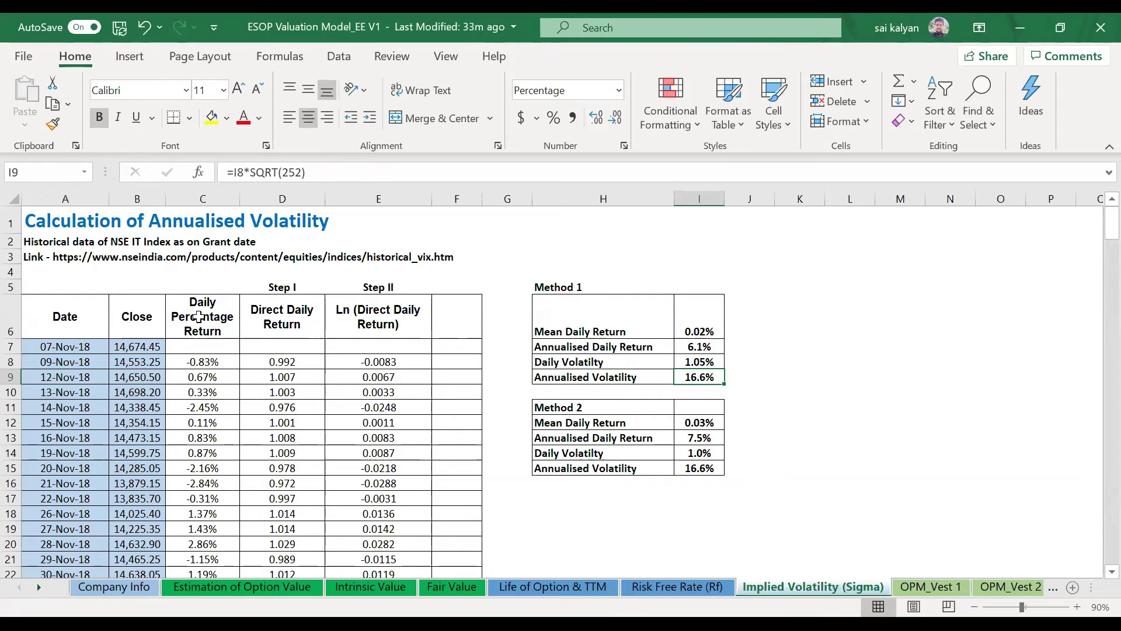
pyautogui.click(68, 247)
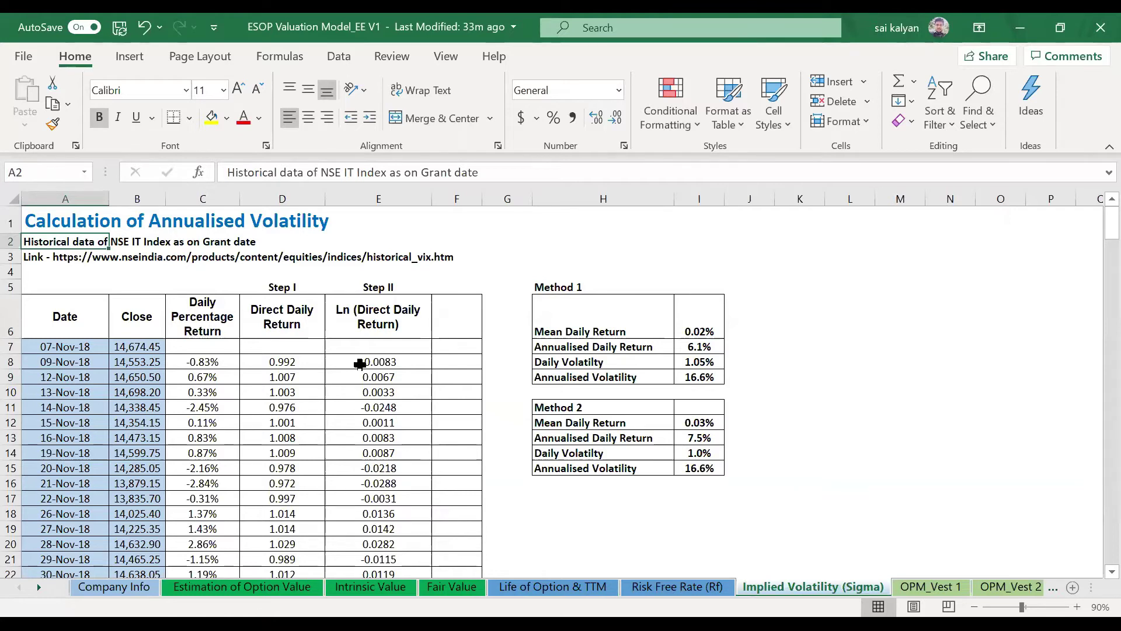
pyautogui.click(151, 201)
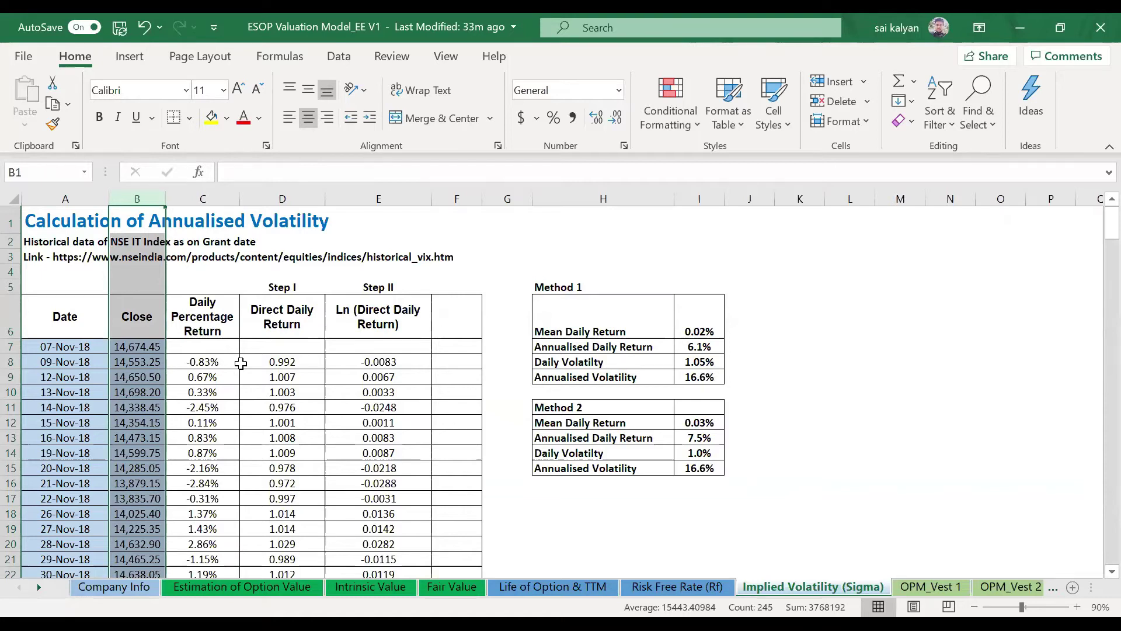
# Step: Inspect the Annualised Volatility formulas of Method 1 and Method 2 on the Implied Volatility (Sigma) sheet
pyautogui.click(706, 378)
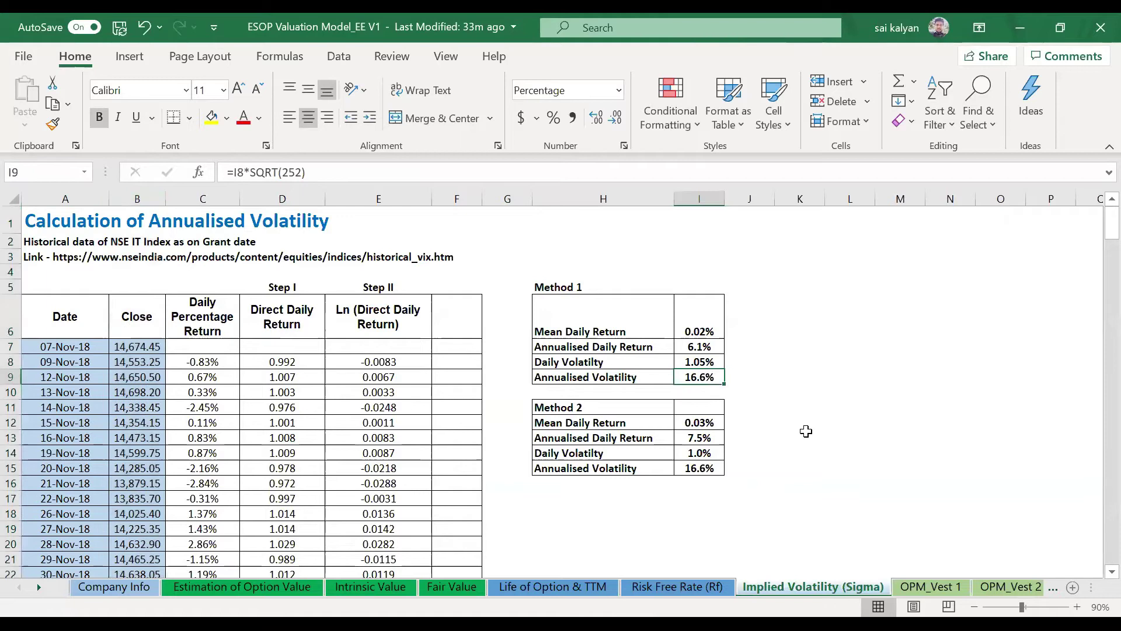
pyautogui.press('F2')
pyautogui.press('Escape')
pyautogui.click(706, 469)
pyautogui.doubleClick(706, 470)
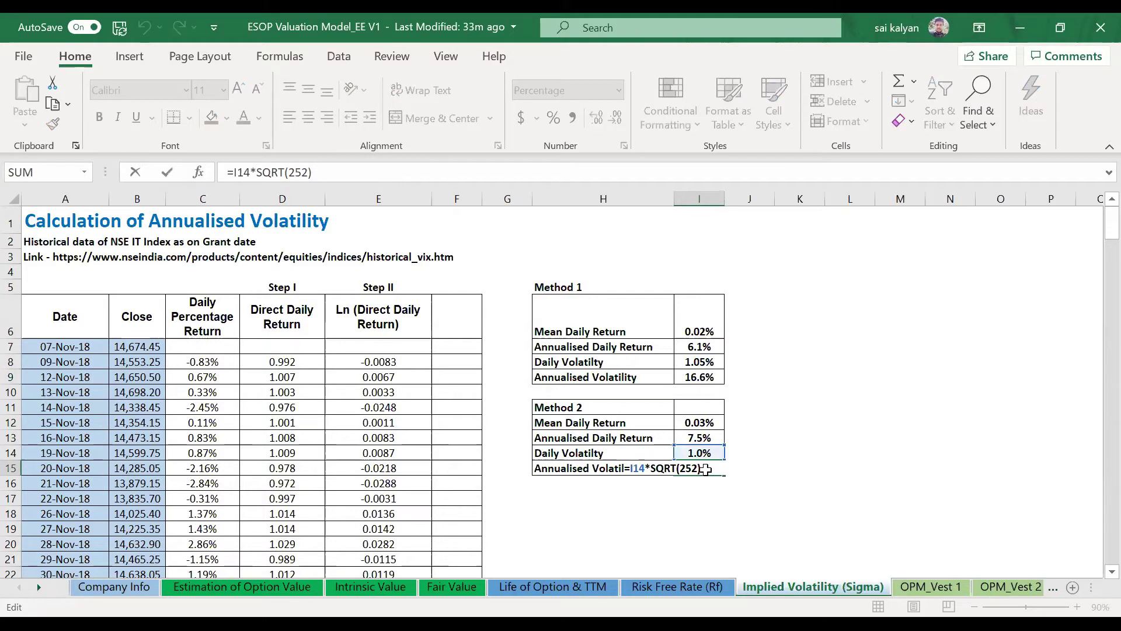
pyautogui.press('Escape')
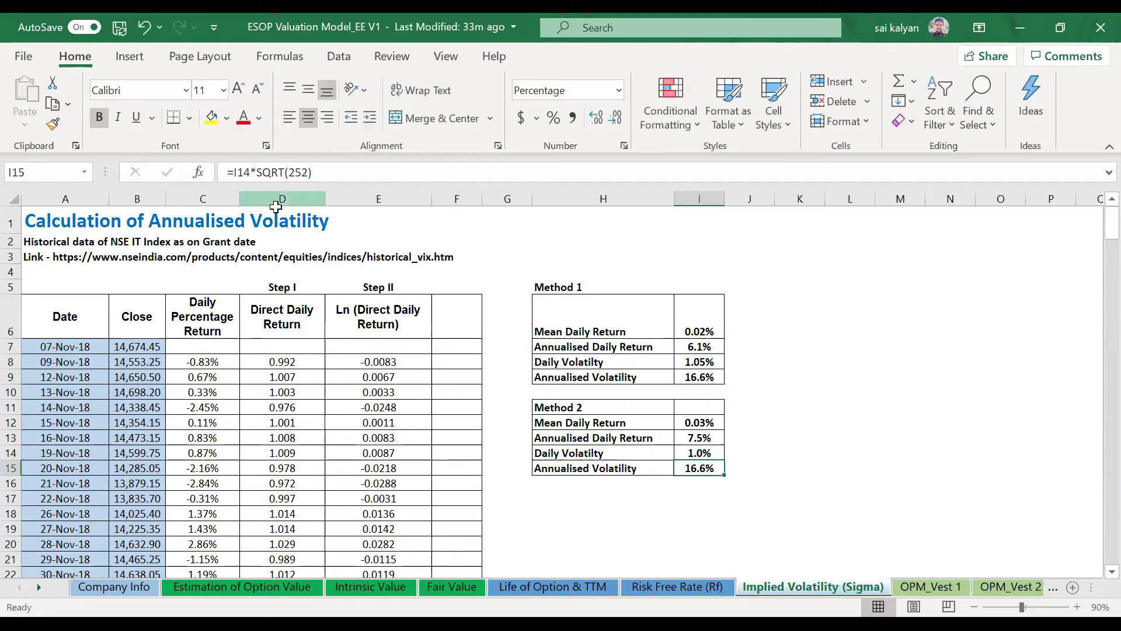
pyautogui.click(703, 380)
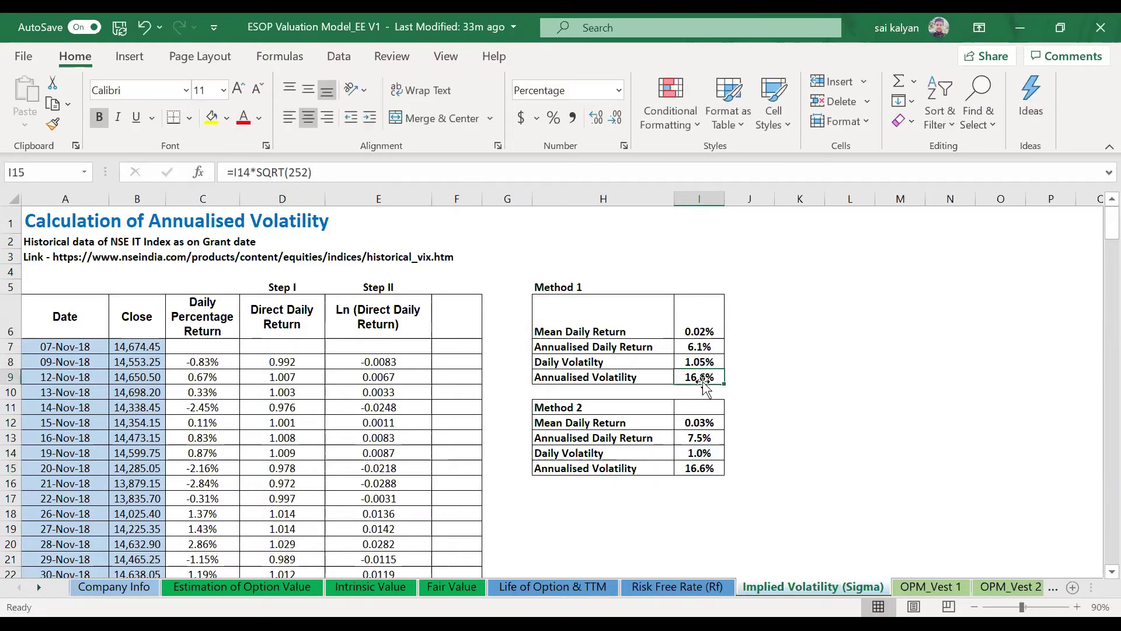
pyautogui.click(713, 467)
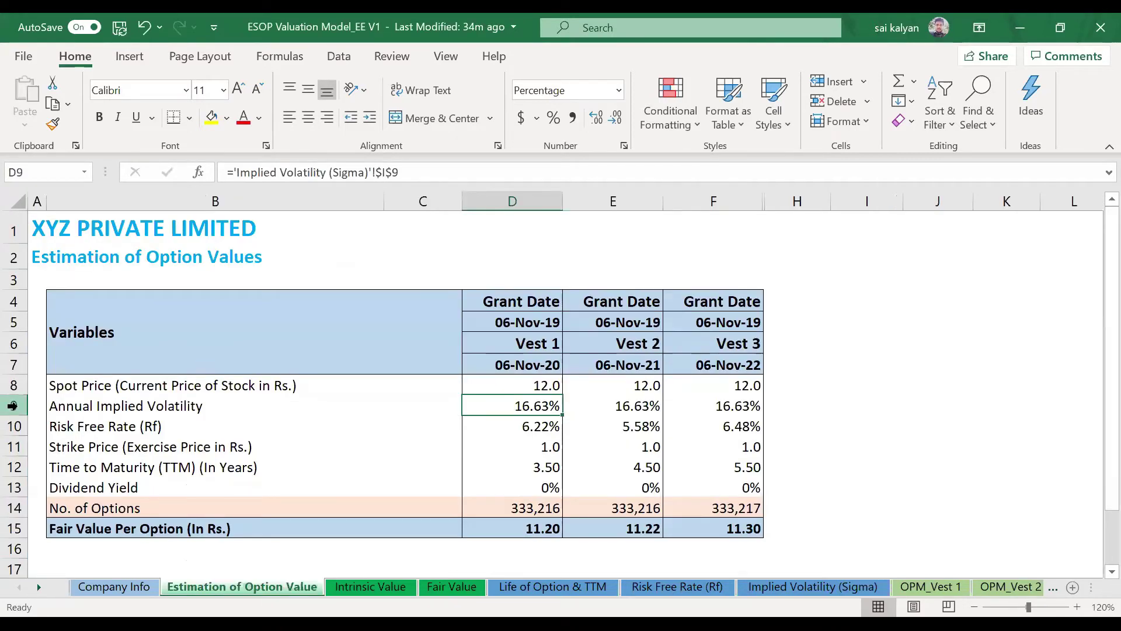
# Step: Highlight the Annual Implied Volatility row on Estimation of Option Value, then Vest 1's Grant Date label and date
pyautogui.click(12, 405)
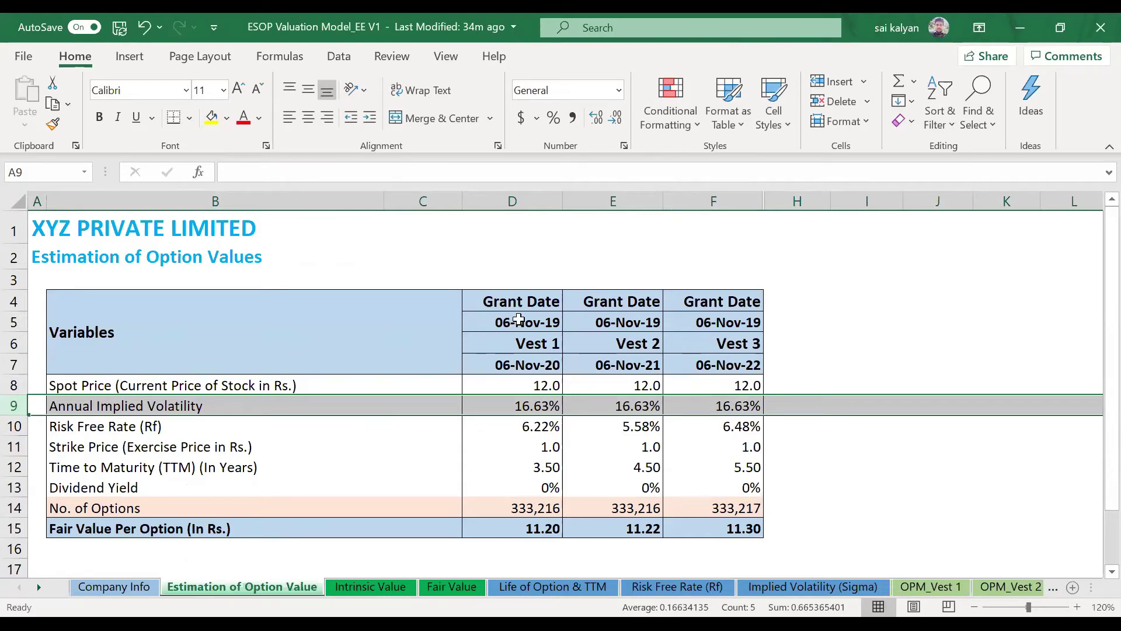
pyautogui.click(518, 298)
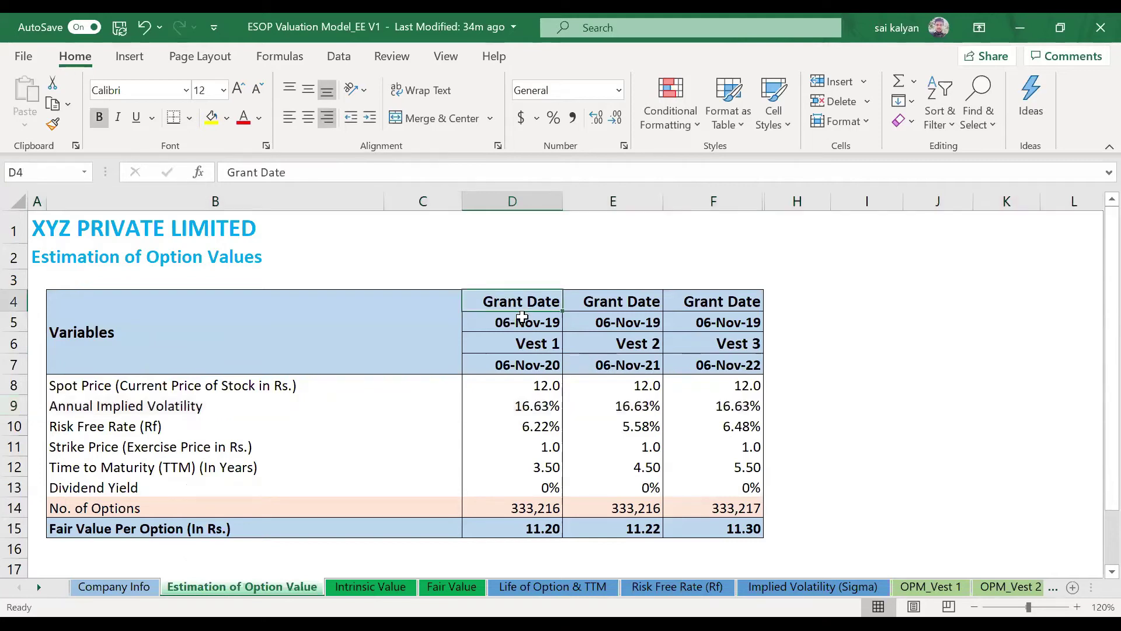
pyautogui.click(522, 317)
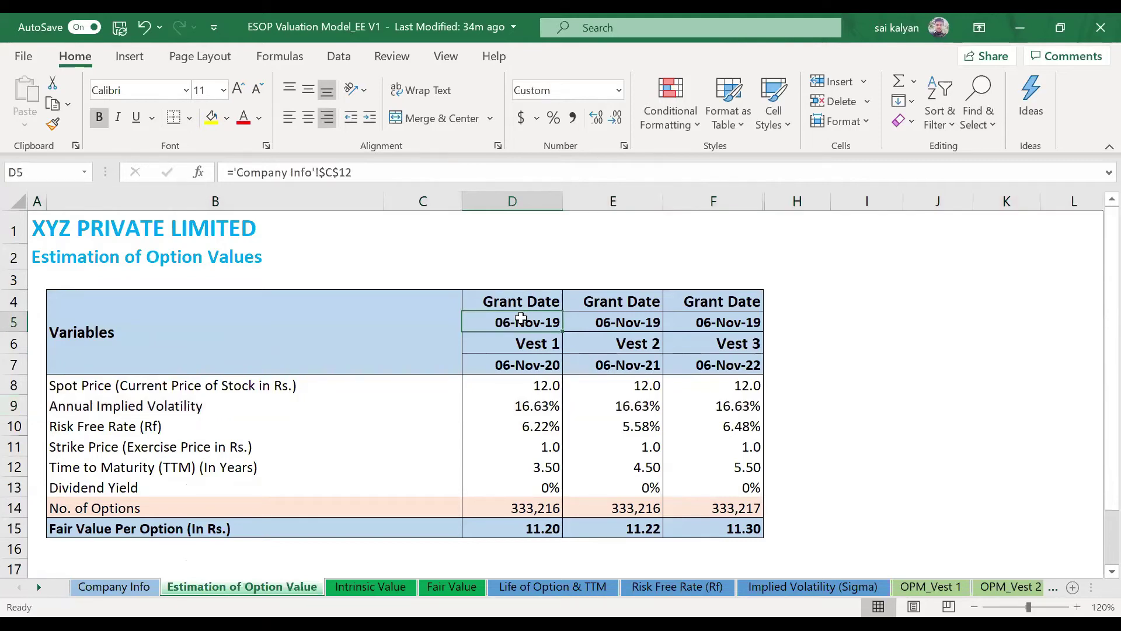
# Step: Highlight the Risk Free Rate and Time to Maturity rows together, then select the Risk Free Rate label
pyautogui.click(22, 425)
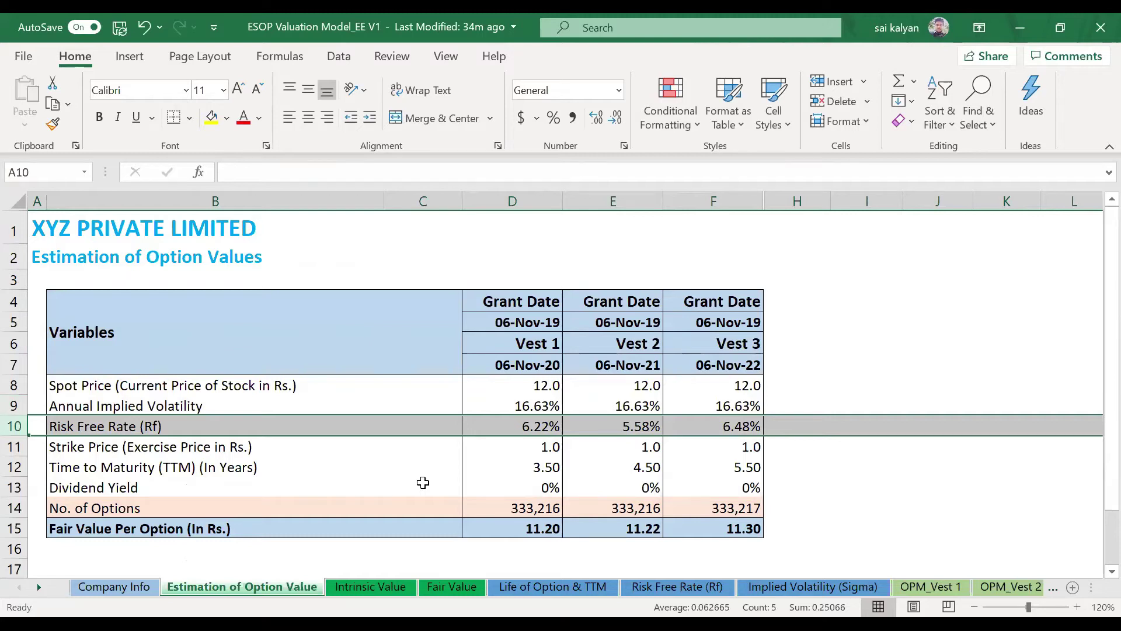
pyautogui.keyDown('ctrl'); pyautogui.click(17, 468); pyautogui.keyUp('ctrl')
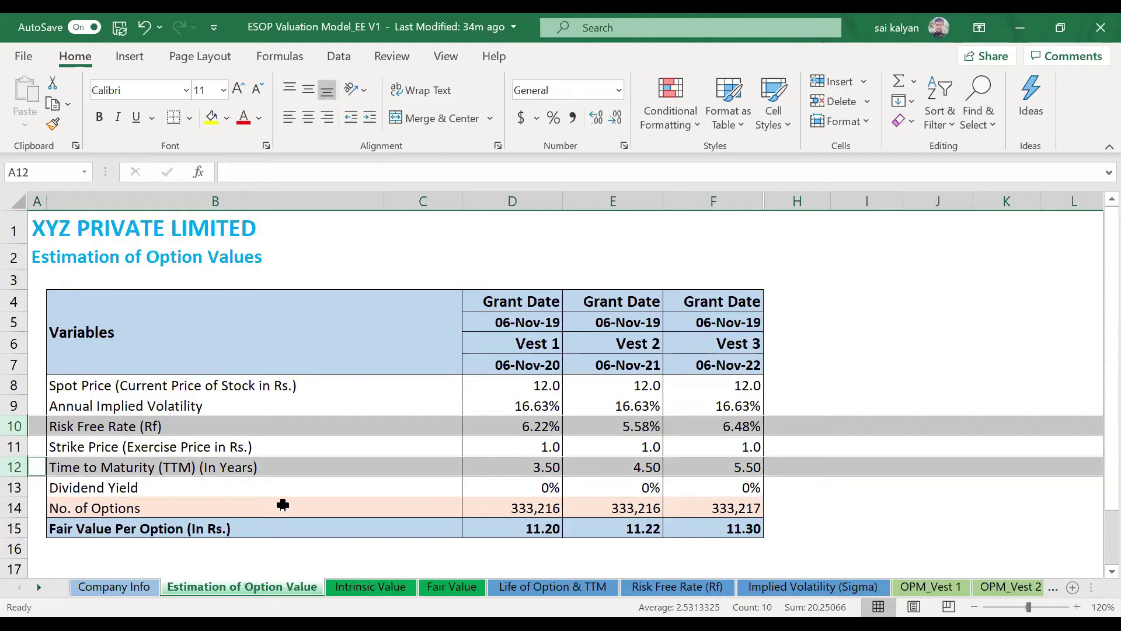
pyautogui.click(132, 433)
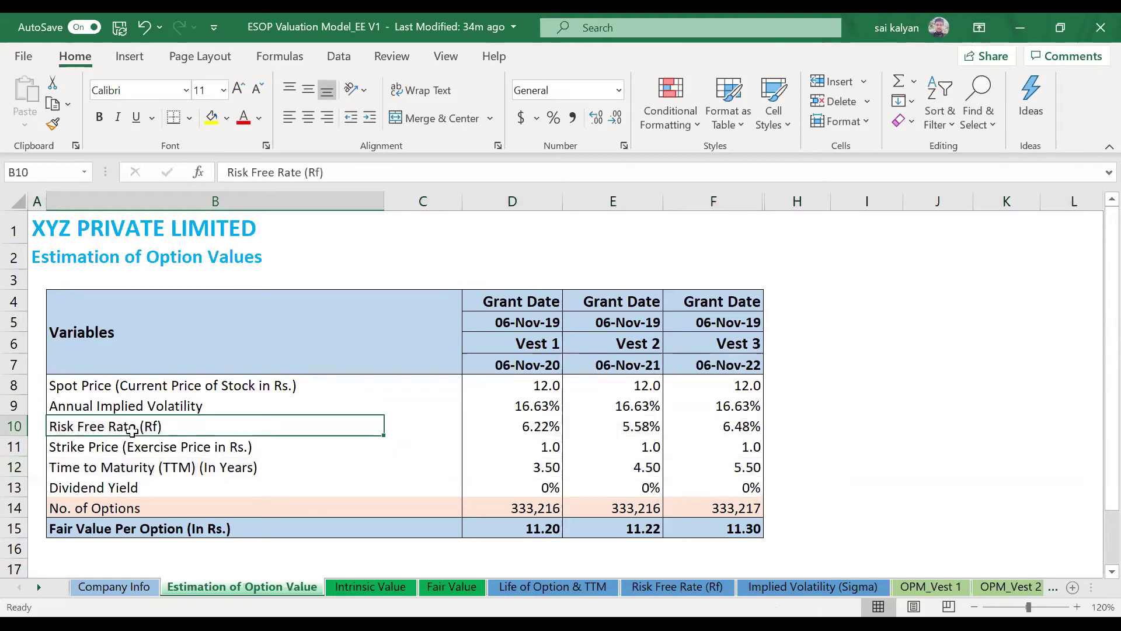
# Step: Compare the Risk Free Rate and Time to Maturity cell links for Vest 1, Vest 2 and Vest 3
pyautogui.click(490, 430)
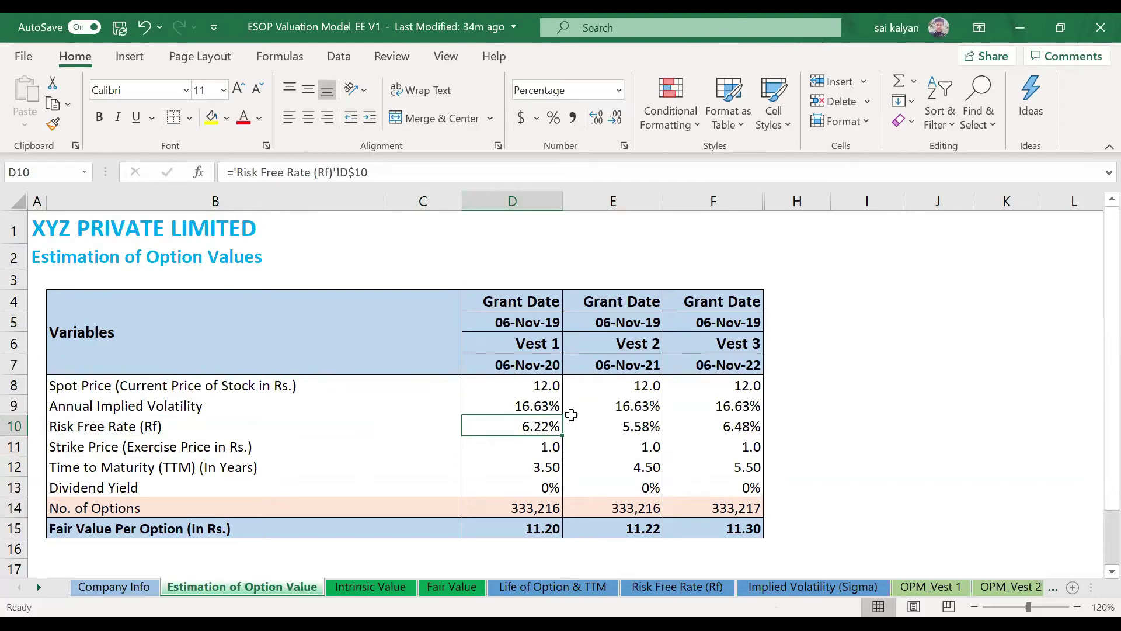
pyautogui.click(542, 469)
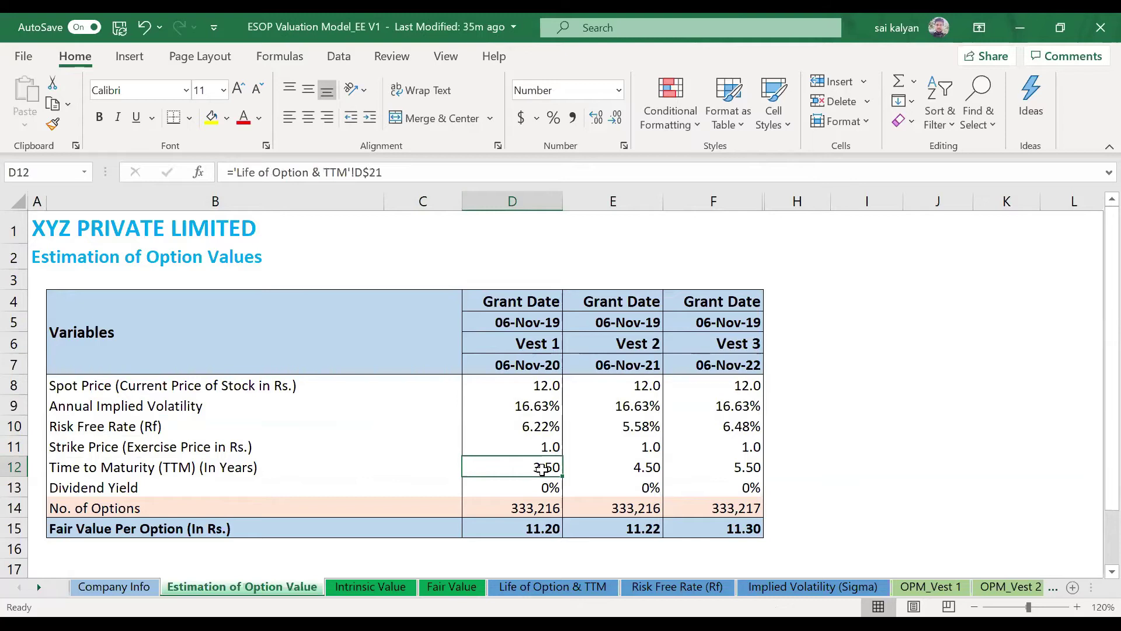
pyautogui.click(540, 428)
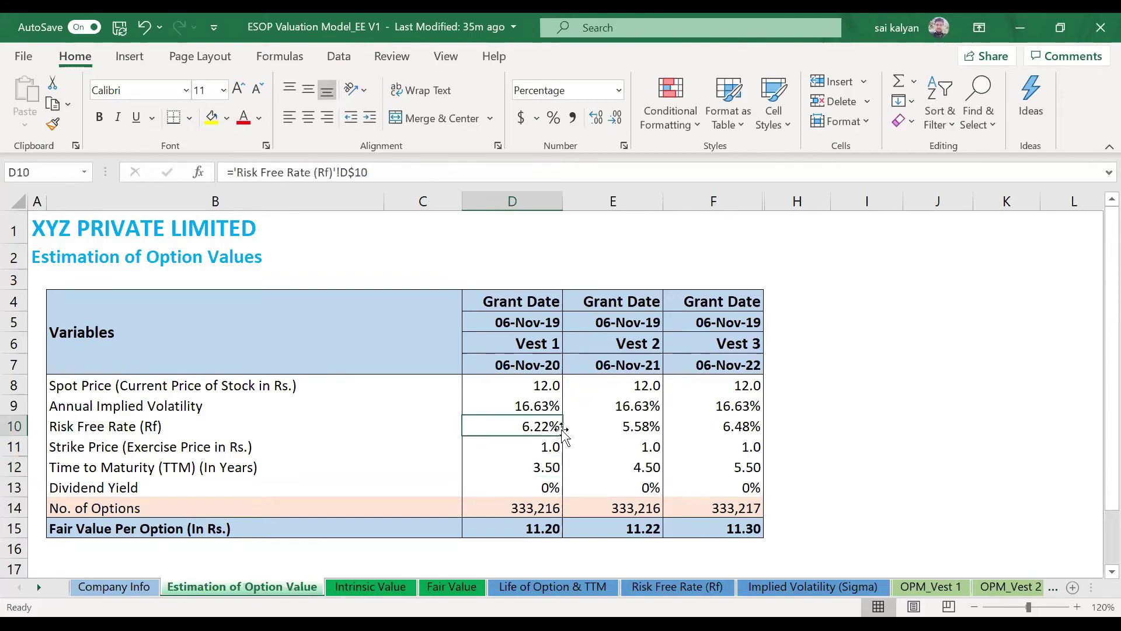
pyautogui.click(647, 466)
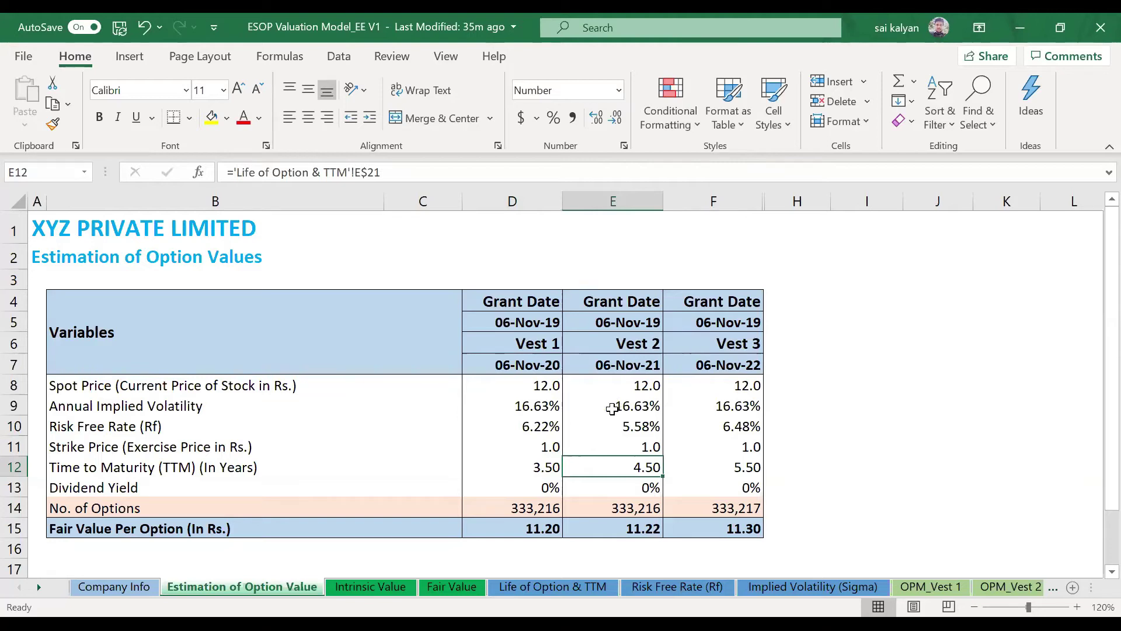
pyautogui.click(619, 425)
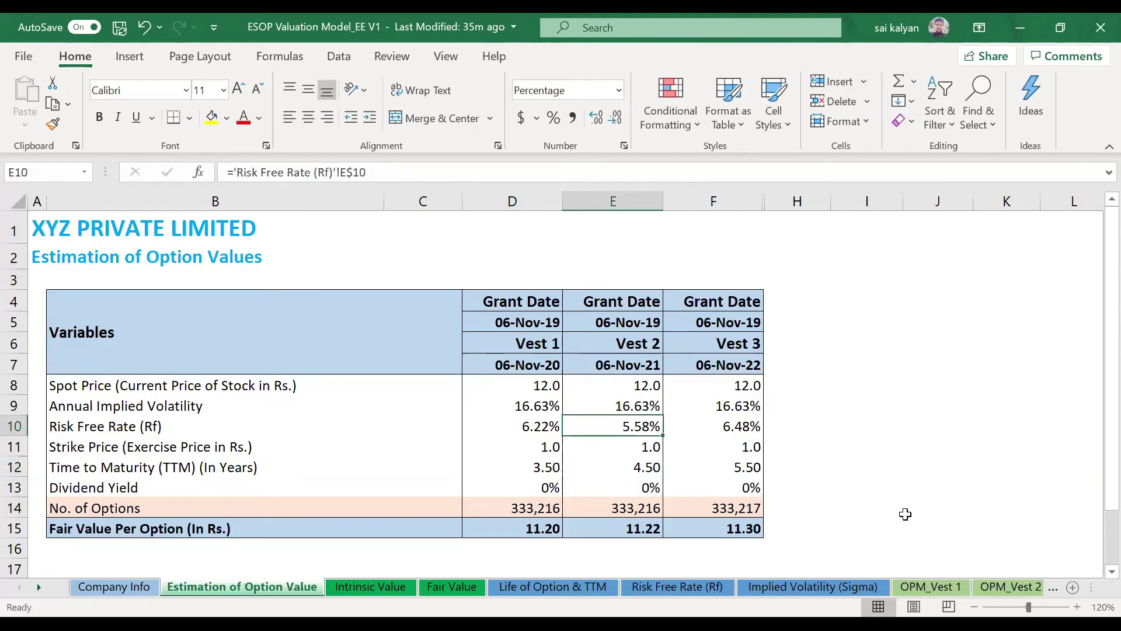
pyautogui.click(718, 467)
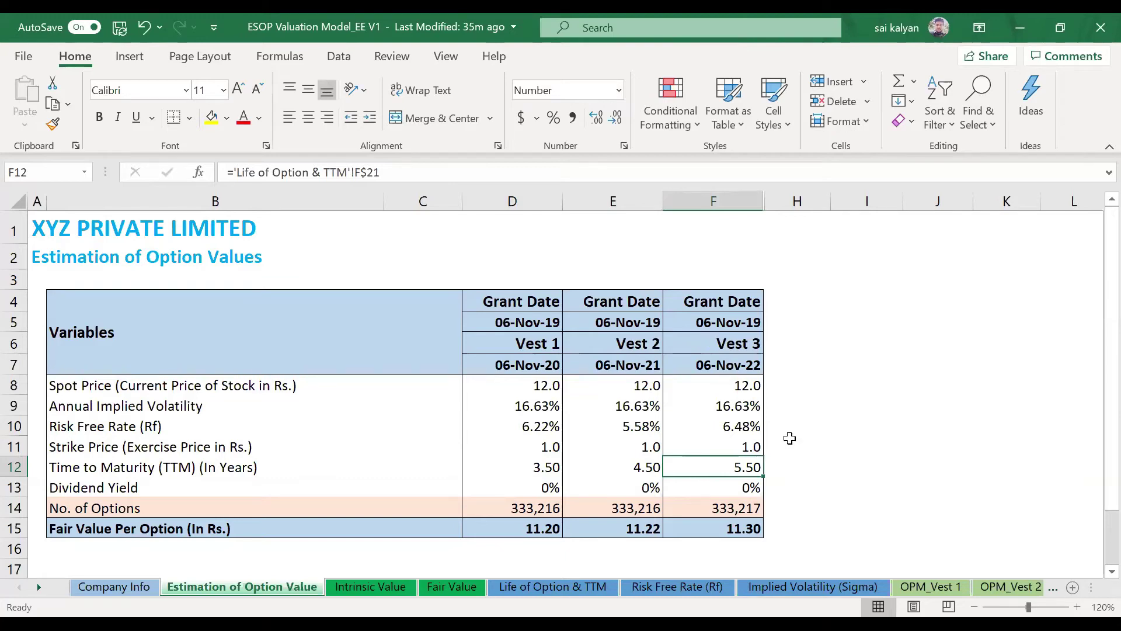
pyautogui.click(754, 426)
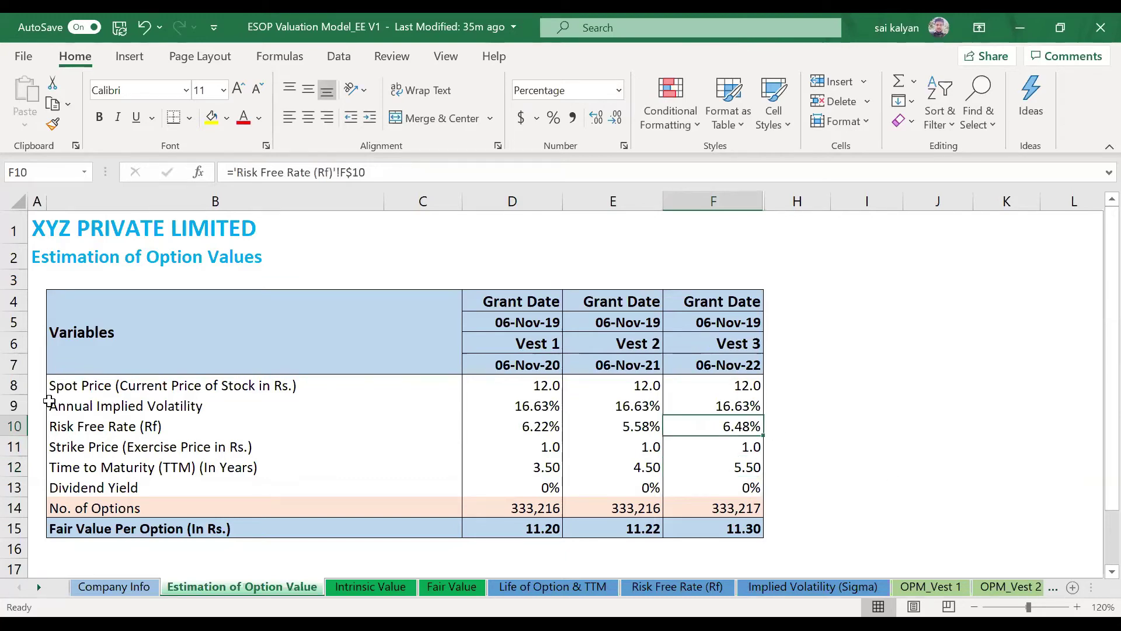
# Step: Highlight the Risk Free Rate, Strike Price and Dividend Yield rows, Vest 1's inputs, then the Time to Maturity row
pyautogui.click(17, 427)
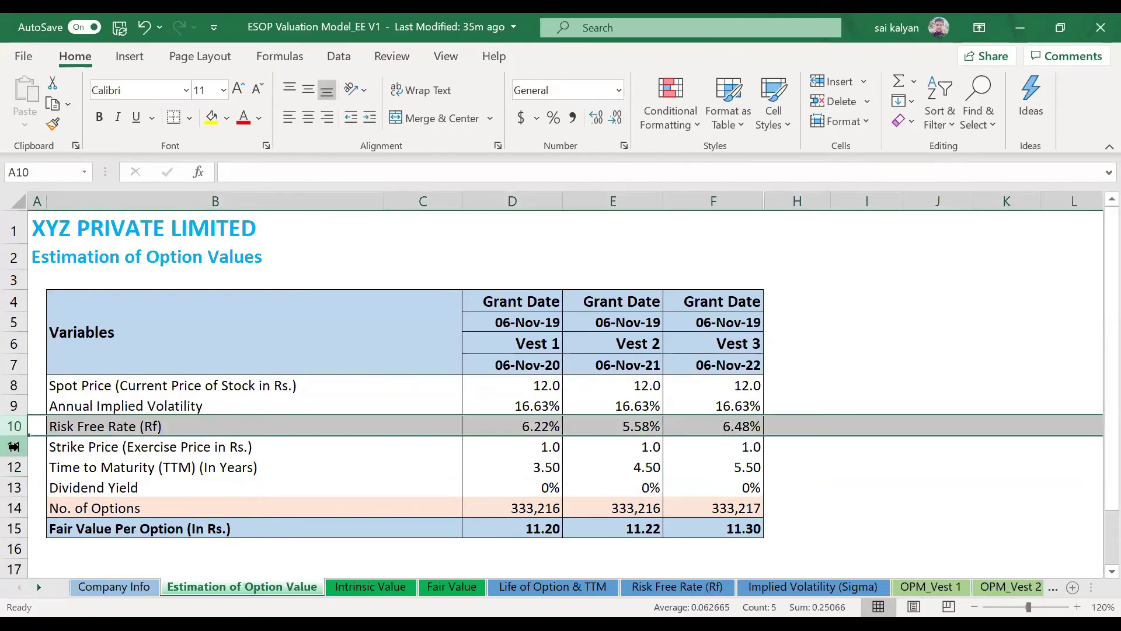
pyautogui.click(13, 446)
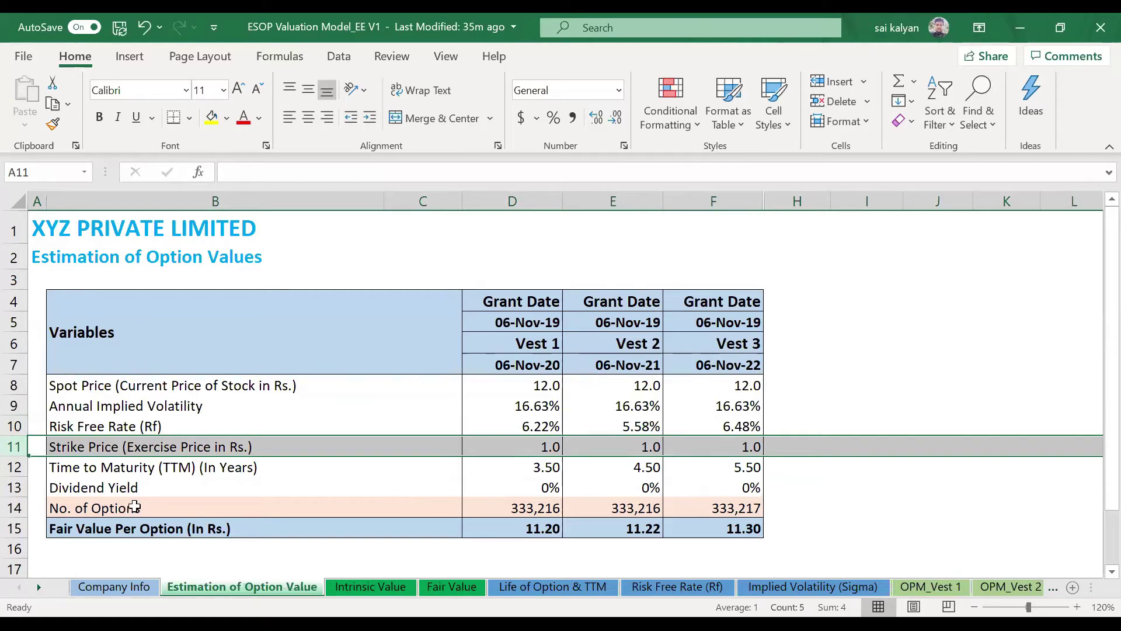
pyautogui.click(14, 488)
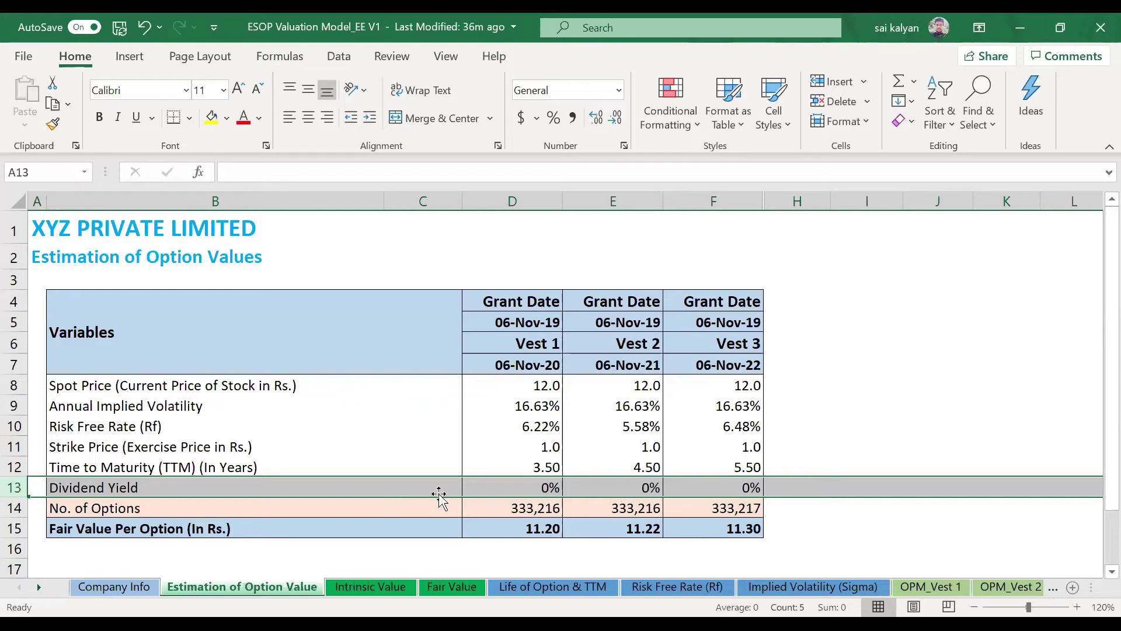
pyautogui.moveTo(500, 385); pyautogui.dragTo(505, 487)
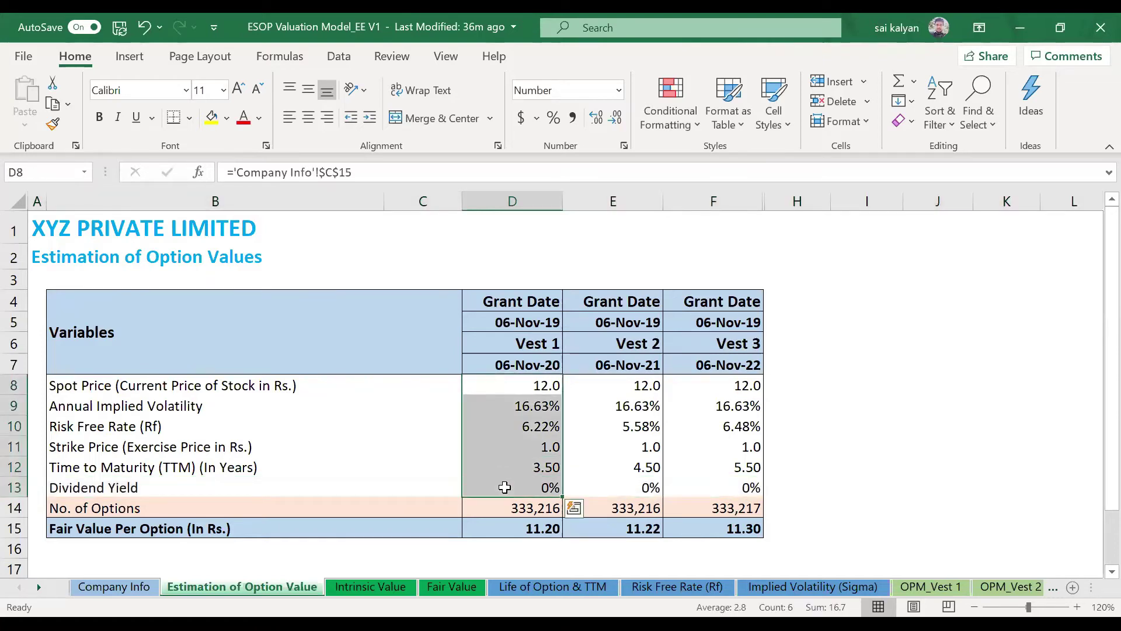
pyautogui.click(14, 467)
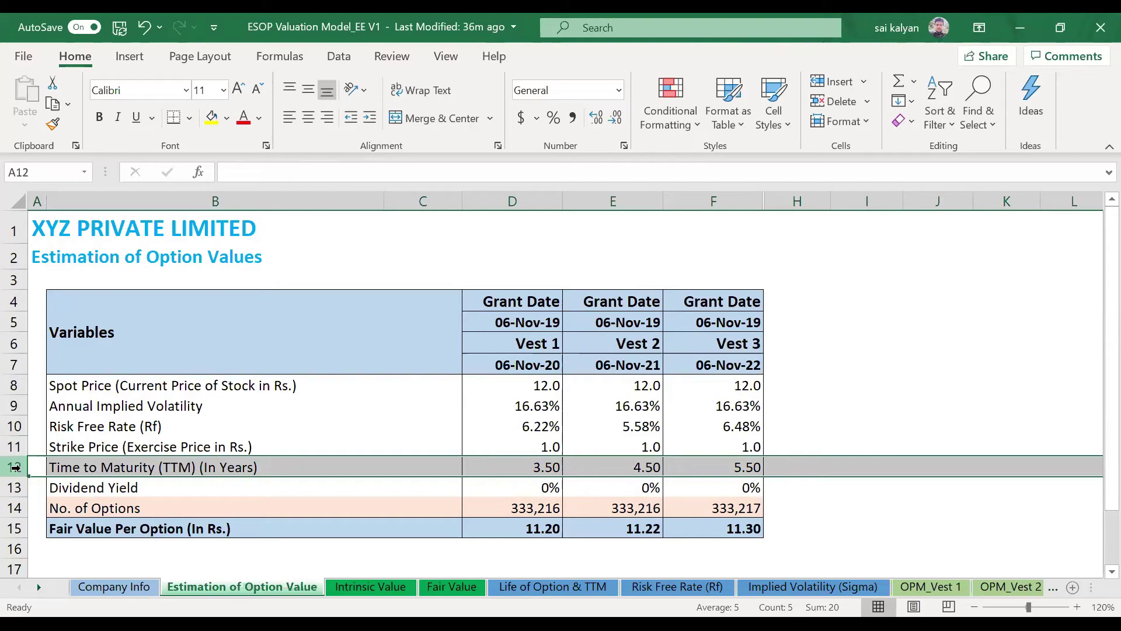
# Step: On the Life of Option & TTM sheet, inspect the minimum option life in years and Vest 1's Time to Maturity formula
pyautogui.click(519, 588)
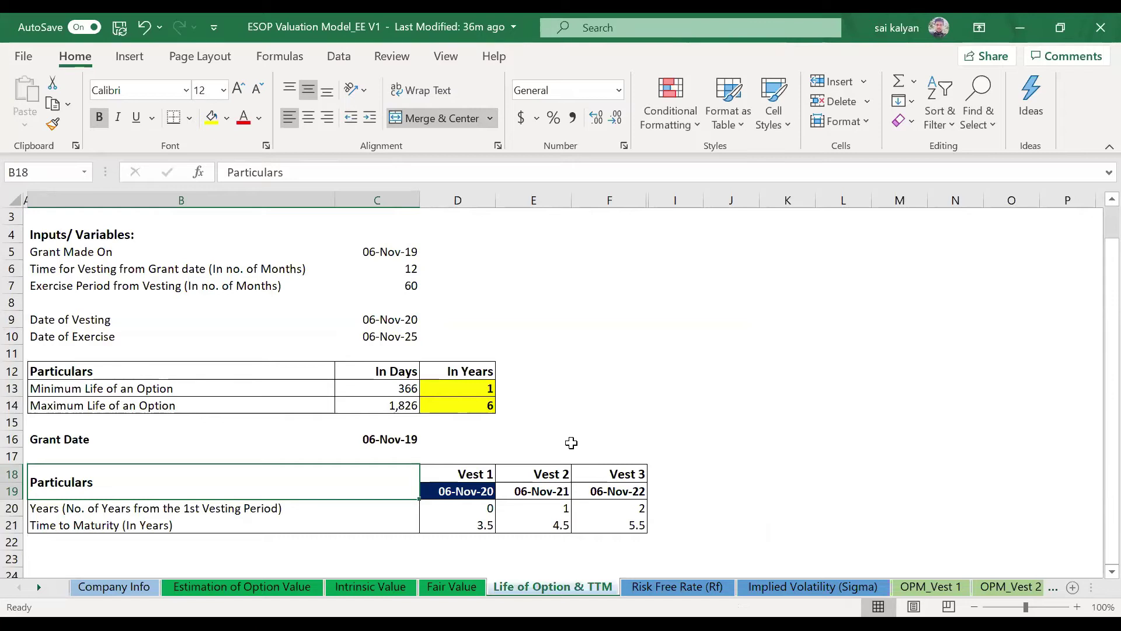
pyautogui.click(468, 385)
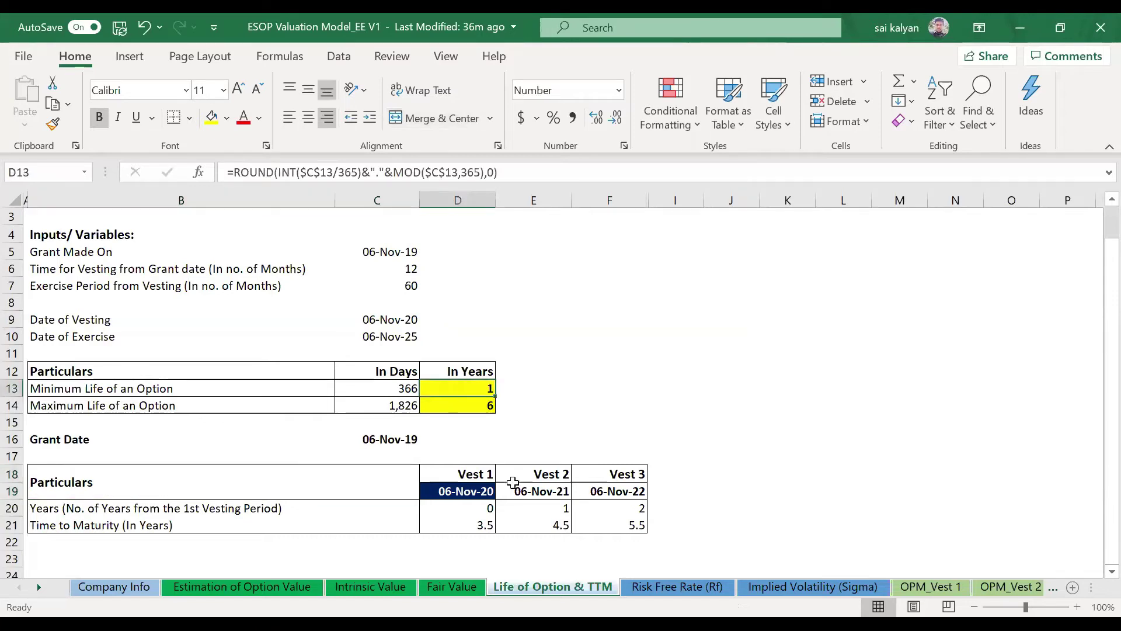
pyautogui.click(478, 509)
pyautogui.press('Down')
pyautogui.press('F2')
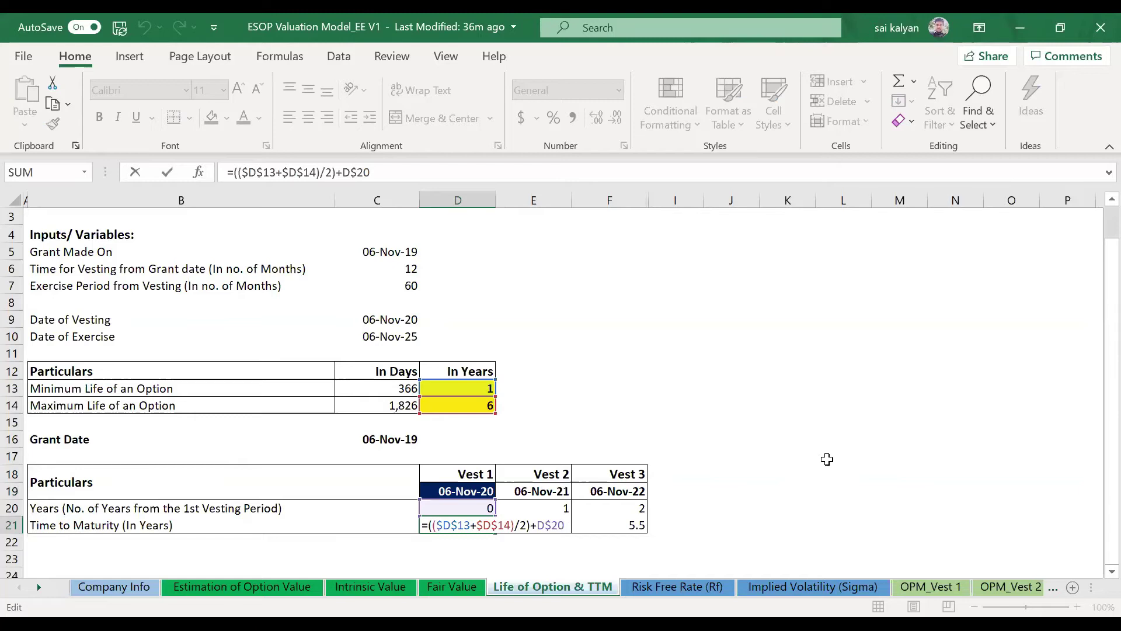
pyautogui.press('Escape')
pyautogui.press('F2')
pyautogui.hotkey('ctrl', 'Return')
# Step: Move across the Time to Maturity row and inspect Vest 3's formula
pyautogui.press('Right')
pyautogui.press('Right')
pyautogui.press('Right')
pyautogui.press('Left')
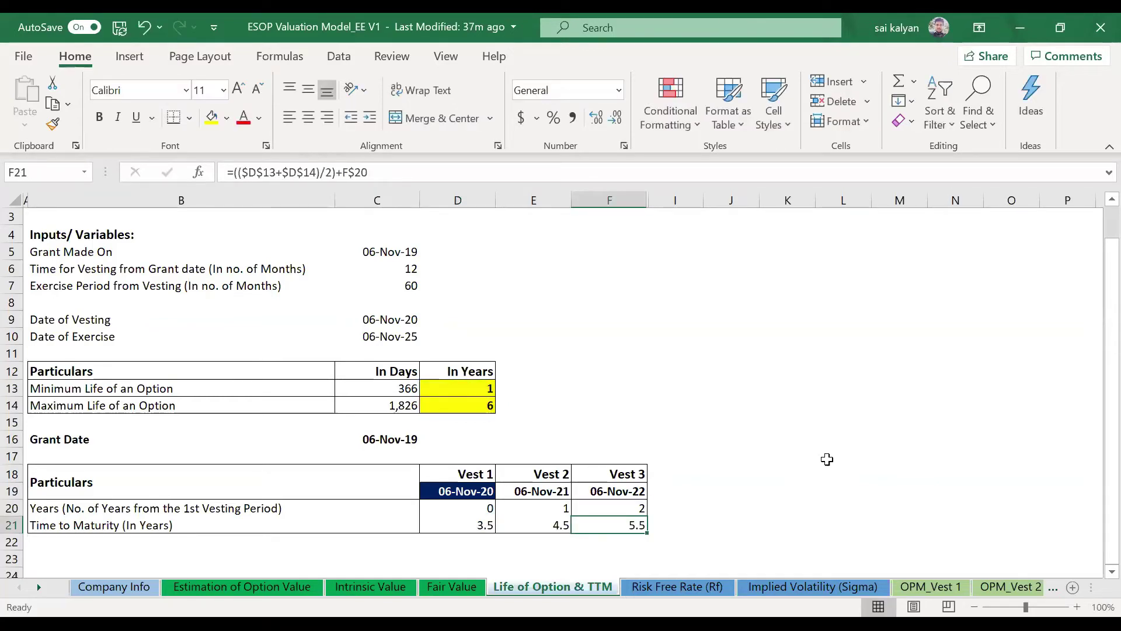
pyautogui.press('F2')
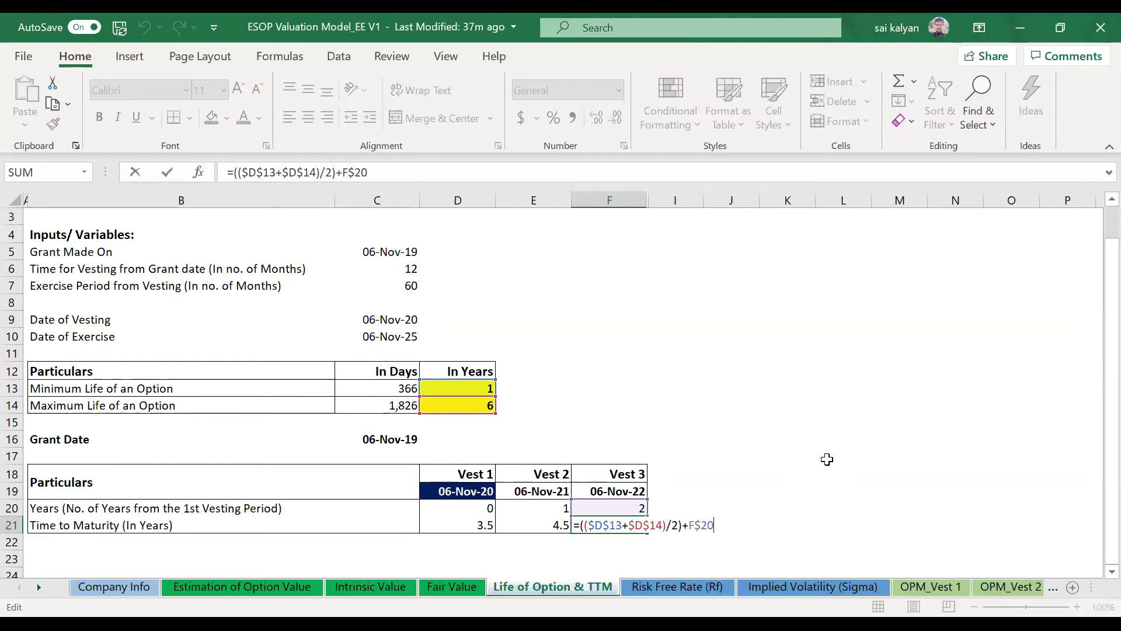
pyautogui.hotkey('ctrl', 'Return')
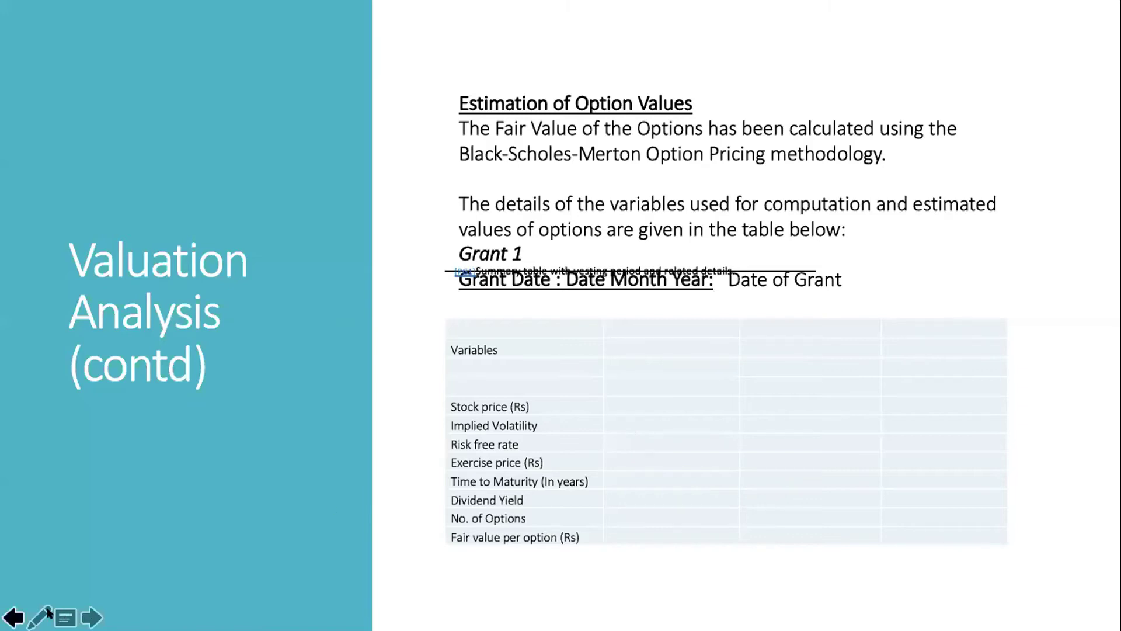
pyautogui.click(92, 618)
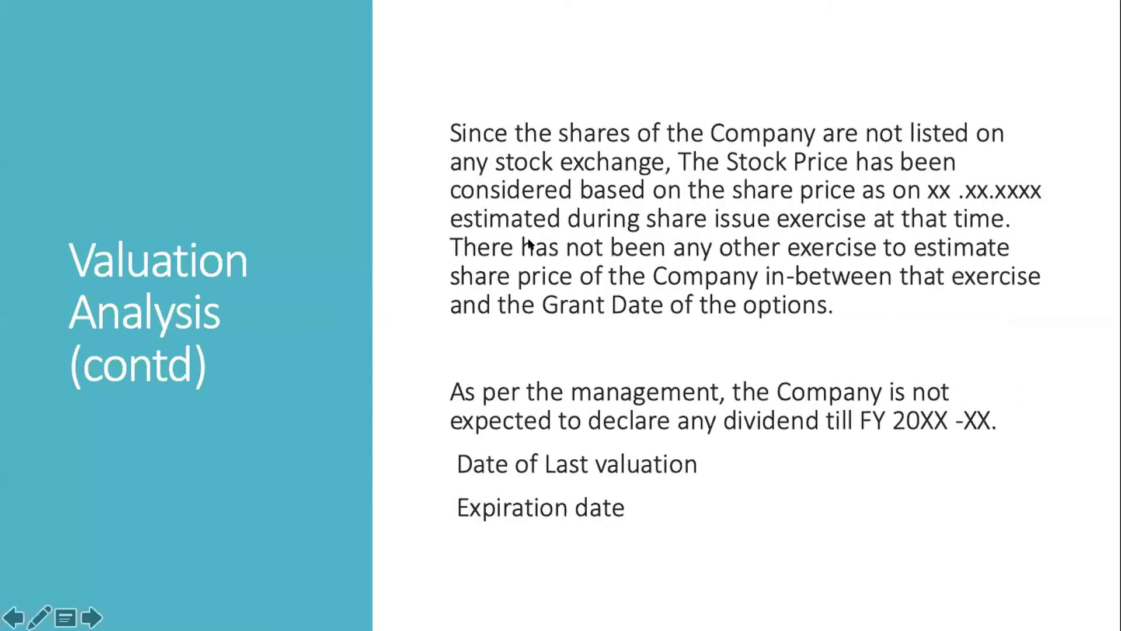